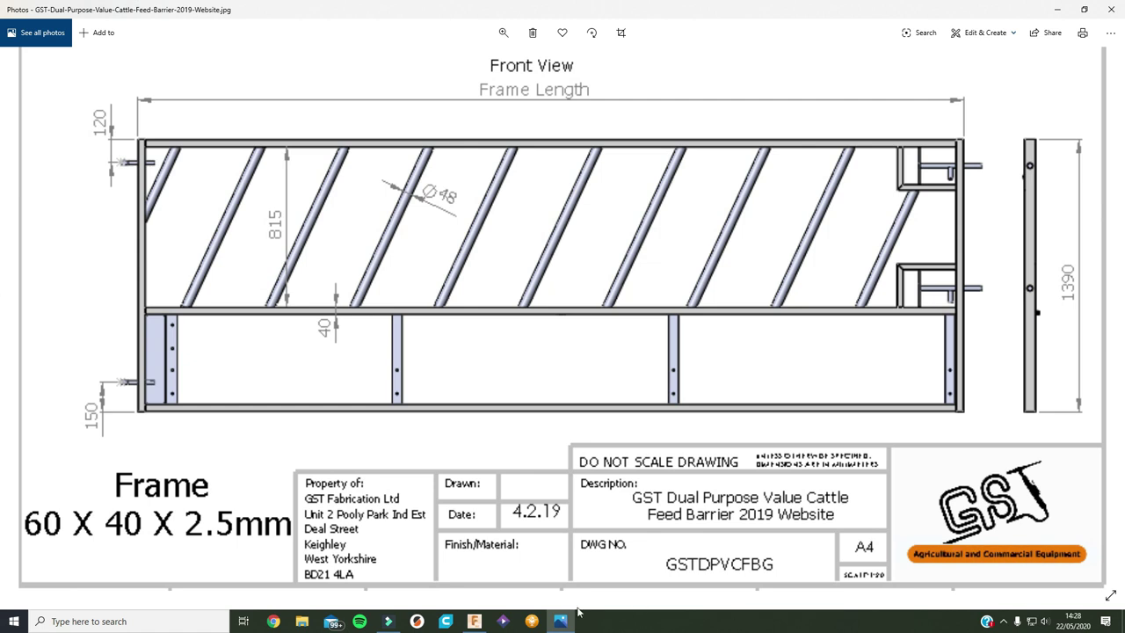
Step: In Fusion 360, start a blank design and add an empty component named 'feeder'
{"action": "left_click", "coordinate": [475, 622]}
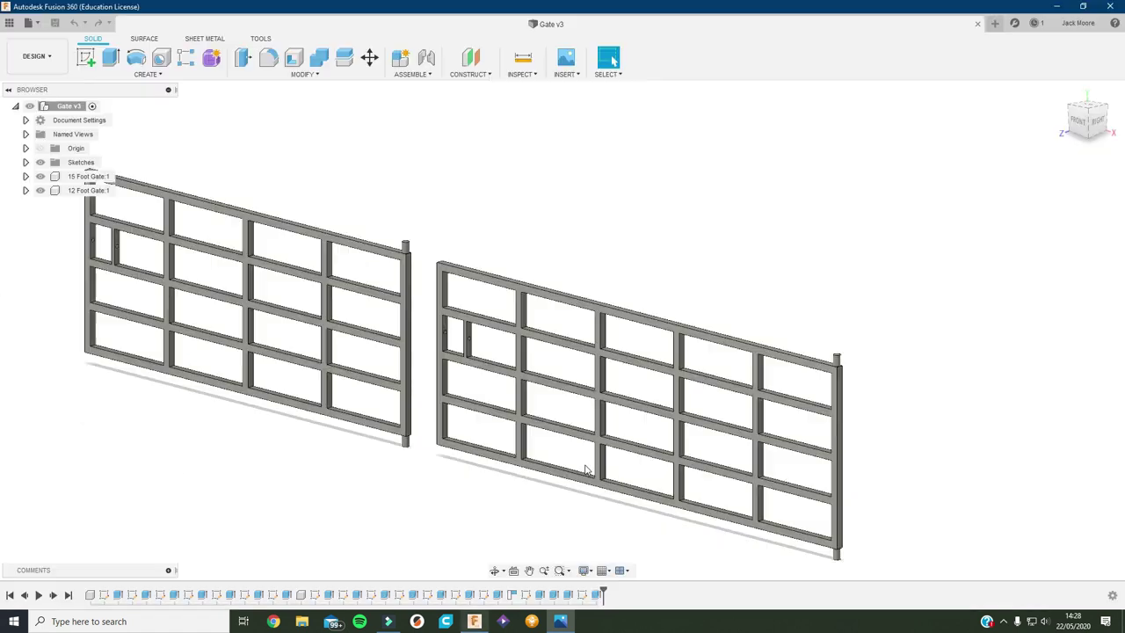
{"action": "left_click", "coordinate": [996, 24]}
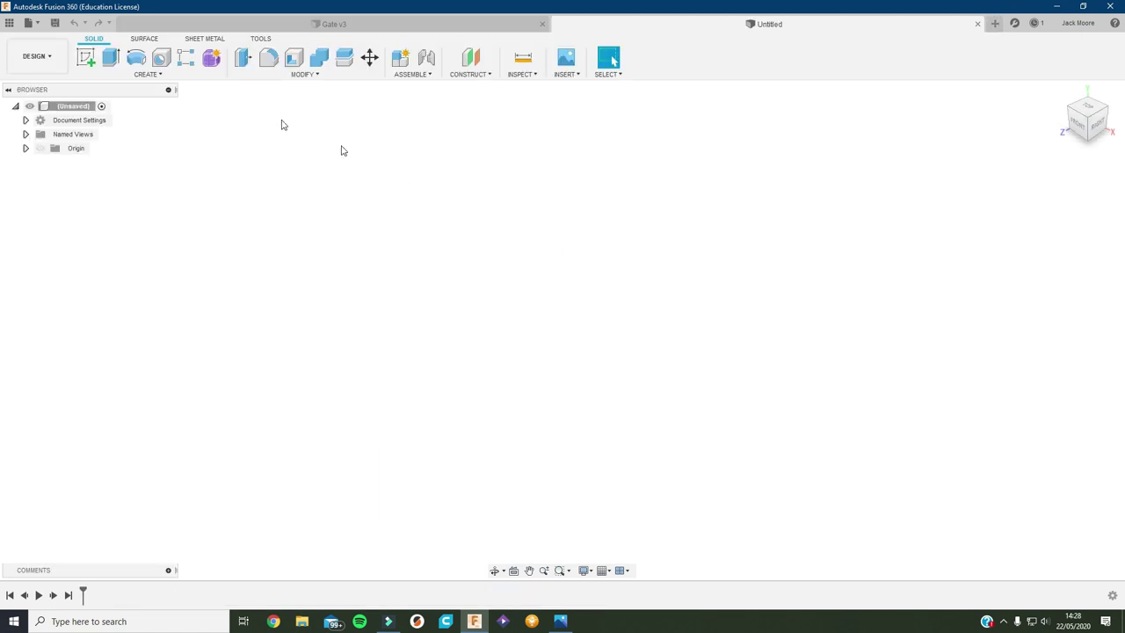
{"action": "left_click", "coordinate": [404, 62]}
{"action": "double_click", "coordinate": [1008, 214]}
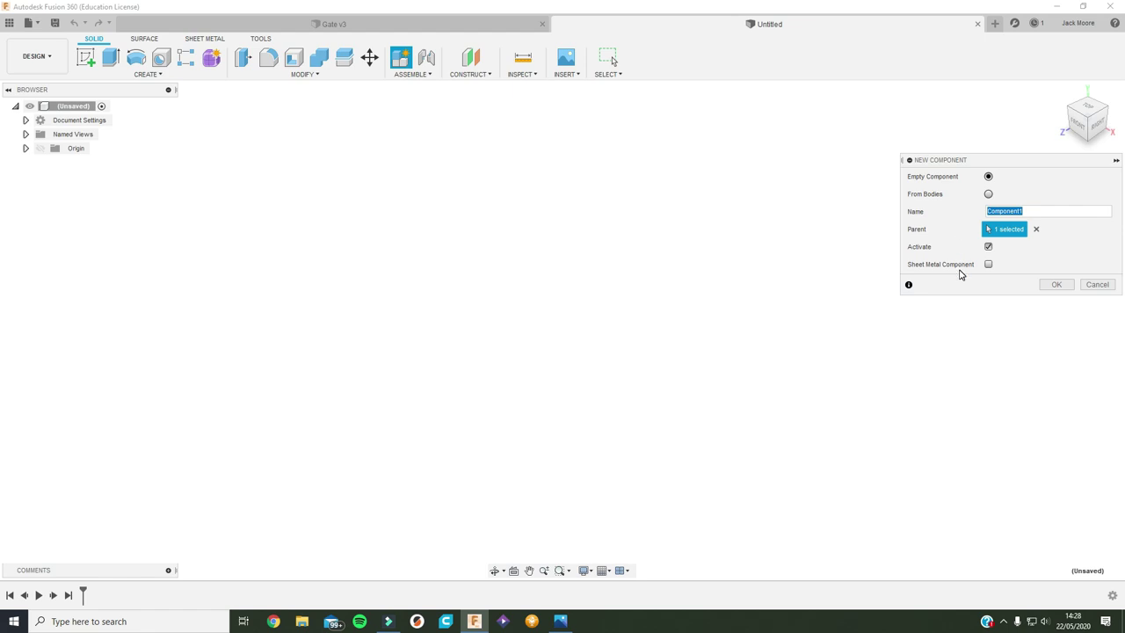
{"action": "type", "text": "feeder"}
{"action": "left_click", "coordinate": [1058, 285]}
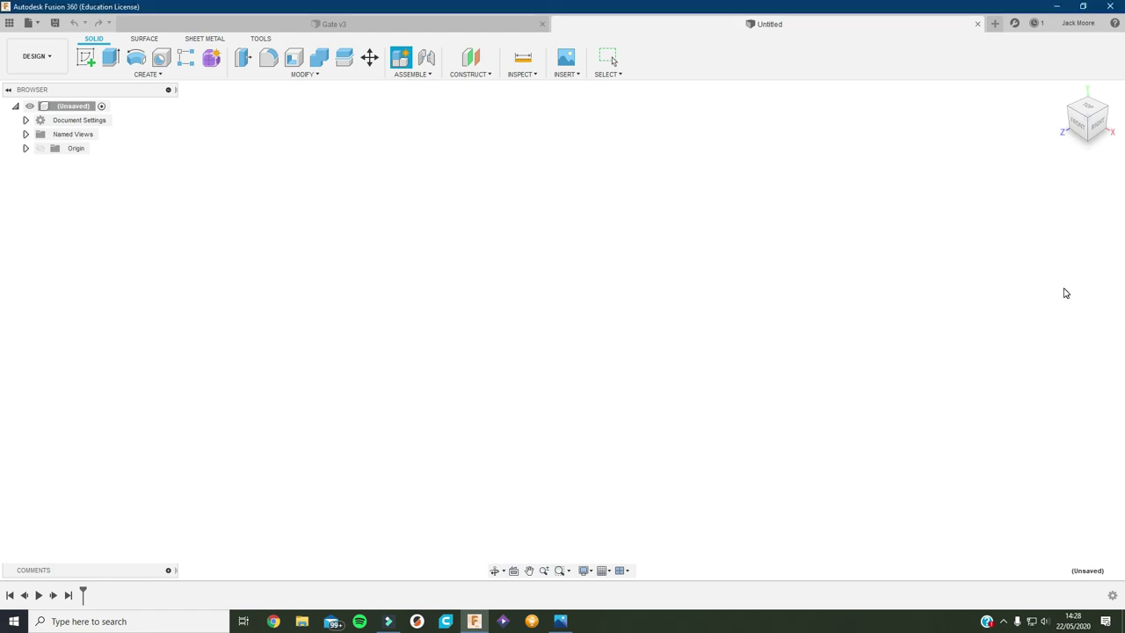
Step: Sketch a 125 × 43 mm rectangle from the origin on the front plane
{"action": "left_click", "coordinate": [85, 57]}
{"action": "left_click", "coordinate": [597, 326]}
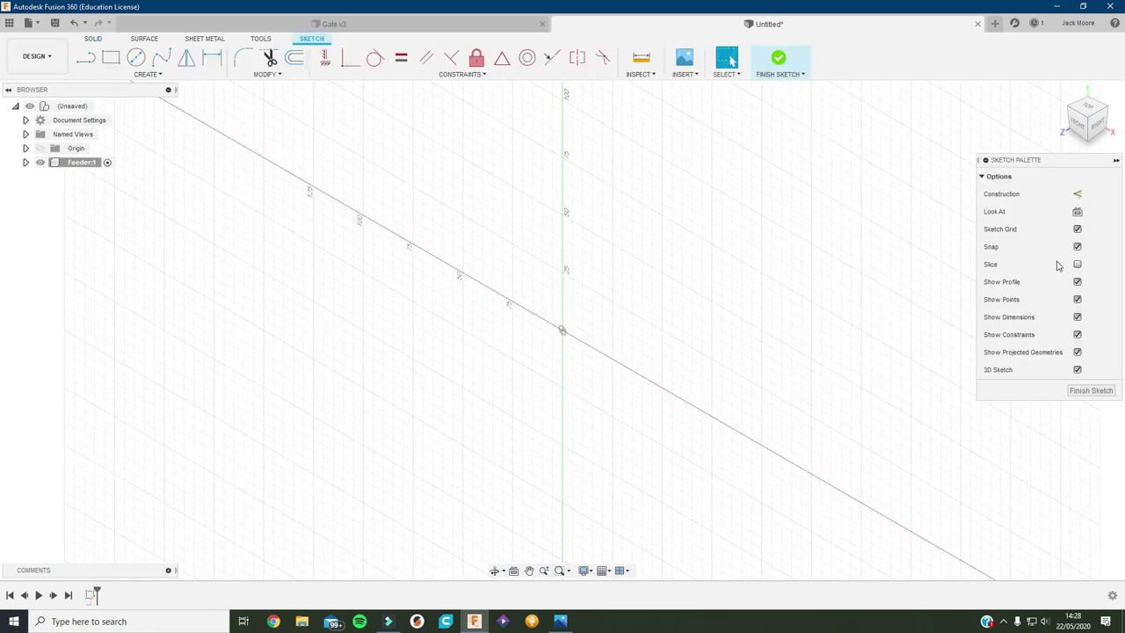
{"action": "left_click", "coordinate": [1077, 213]}
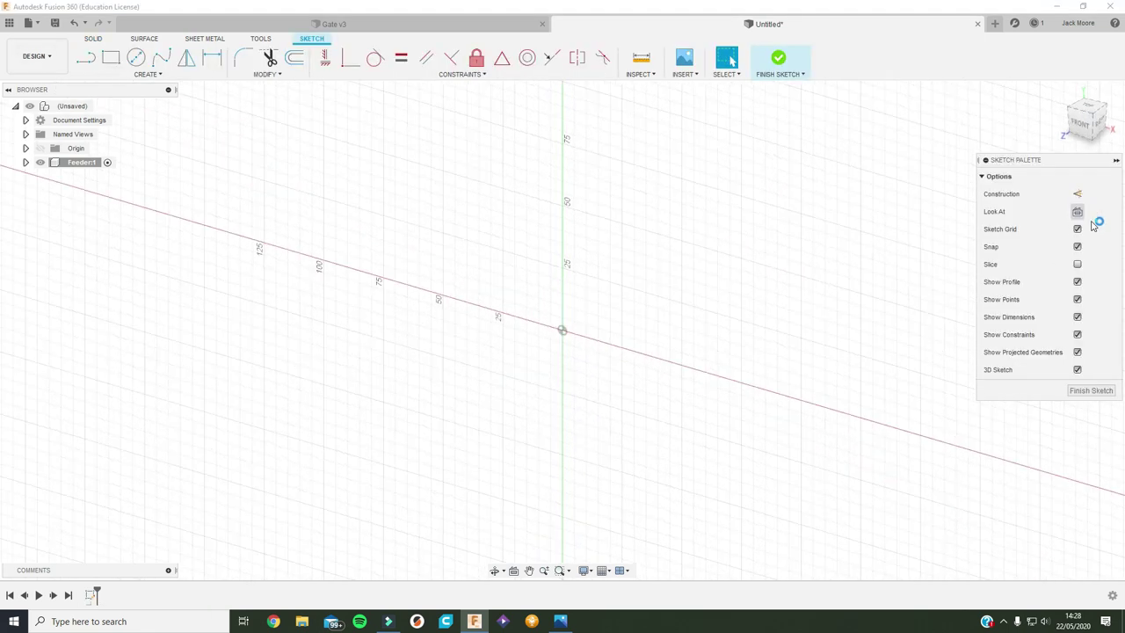
{"action": "left_click", "coordinate": [111, 57]}
{"action": "left_click", "coordinate": [562, 330]}
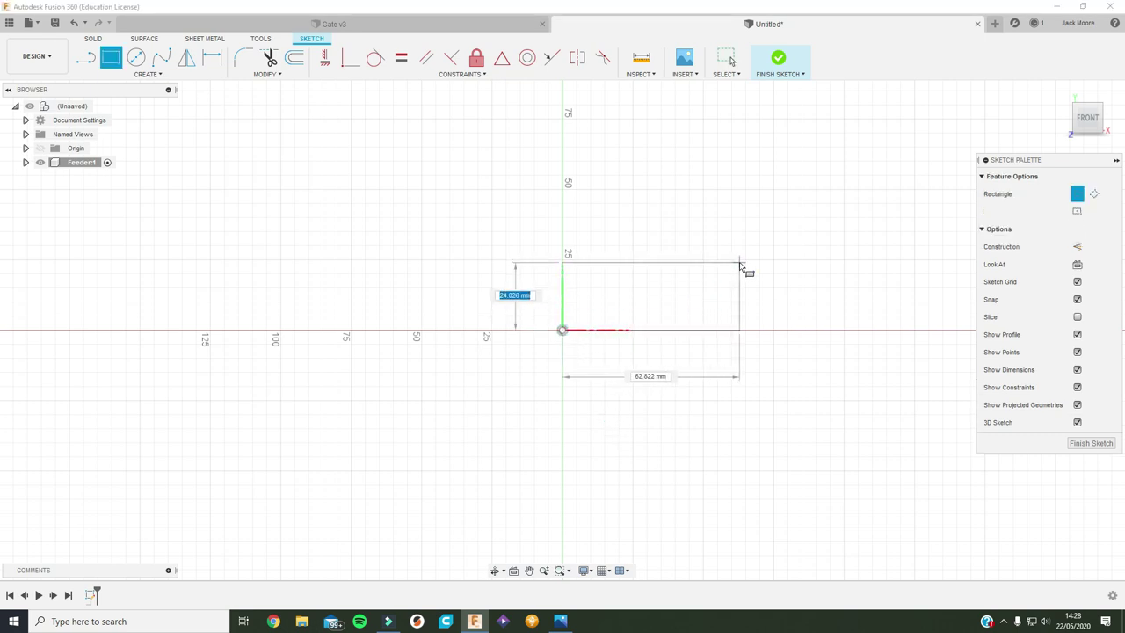
{"action": "type", "text": "43"}
{"action": "key", "text": "Tab"}
{"action": "type", "text": "125"}
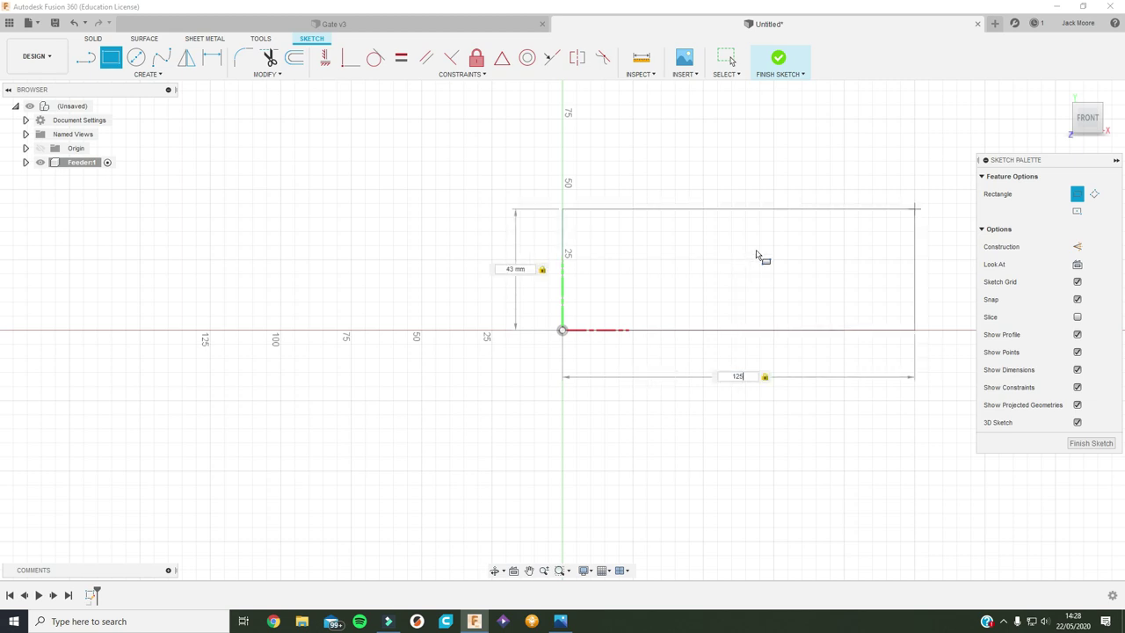
{"action": "key", "text": "Return"}
{"action": "key", "text": "Escape"}
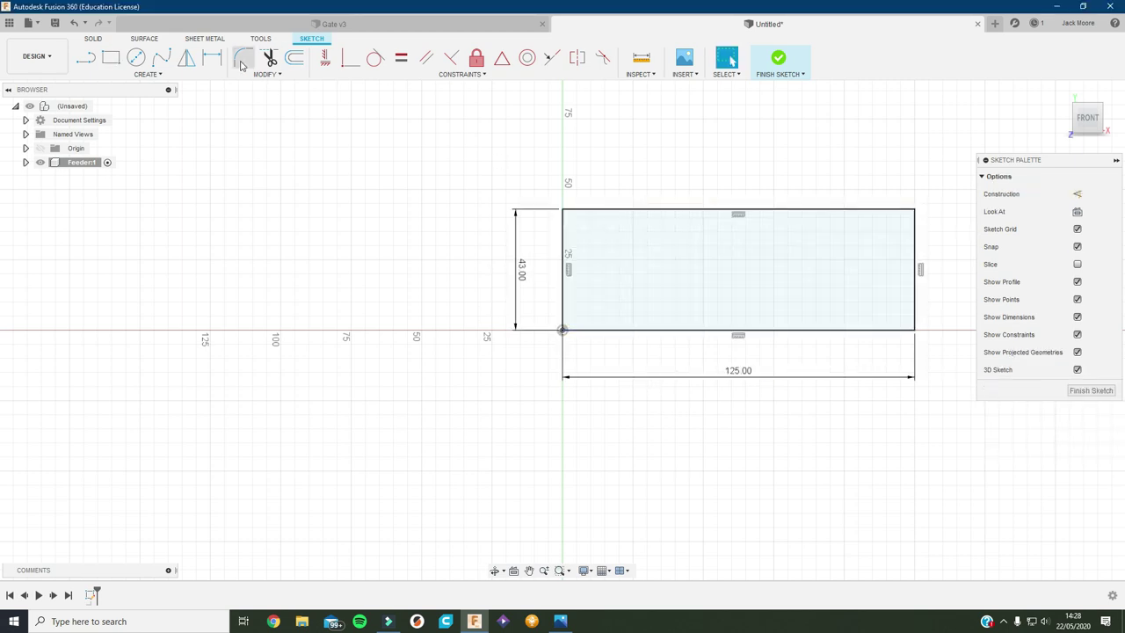
Step: Offset the rectangle outline 2 mm inward and finish the sketch
{"action": "left_click", "coordinate": [297, 59]}
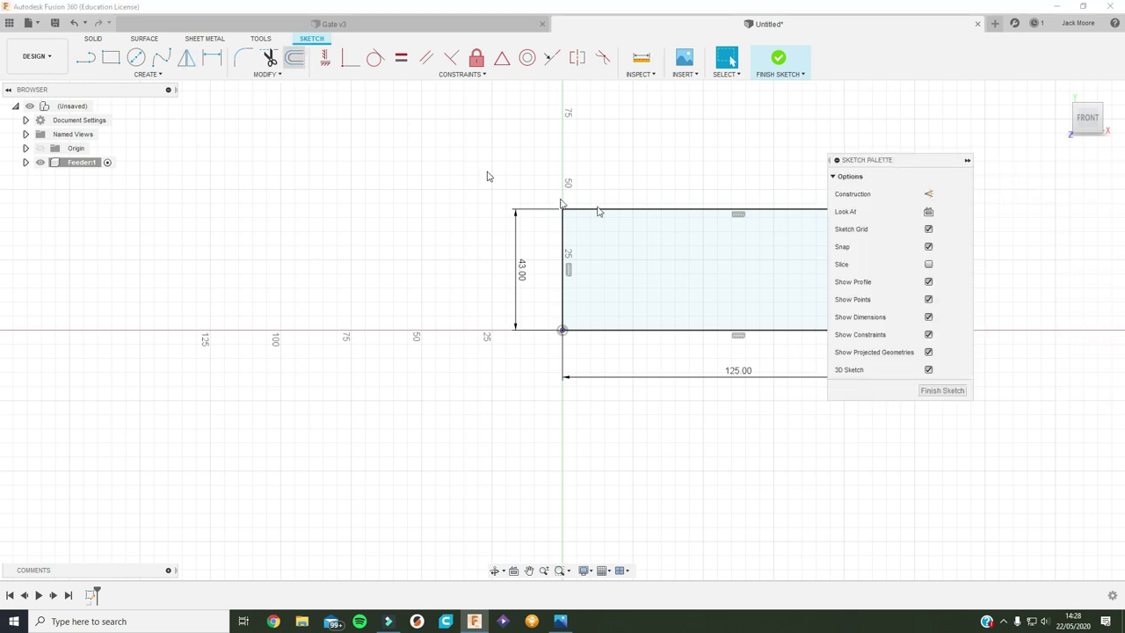
{"action": "left_click", "coordinate": [652, 209]}
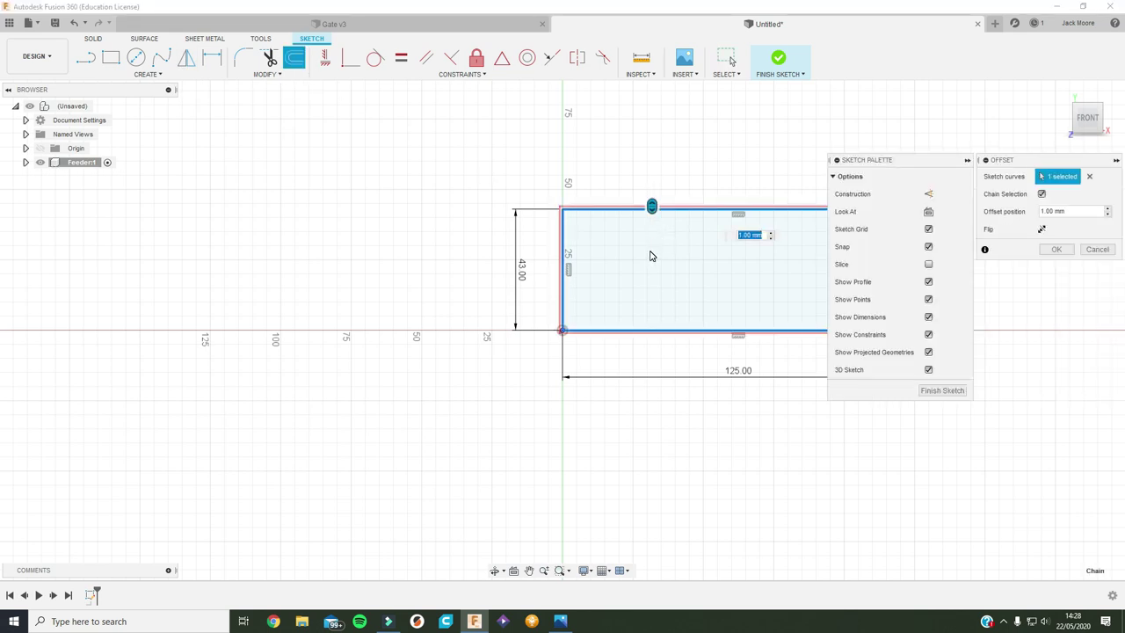
{"action": "type", "text": "-2"}
{"action": "key", "text": "Return"}
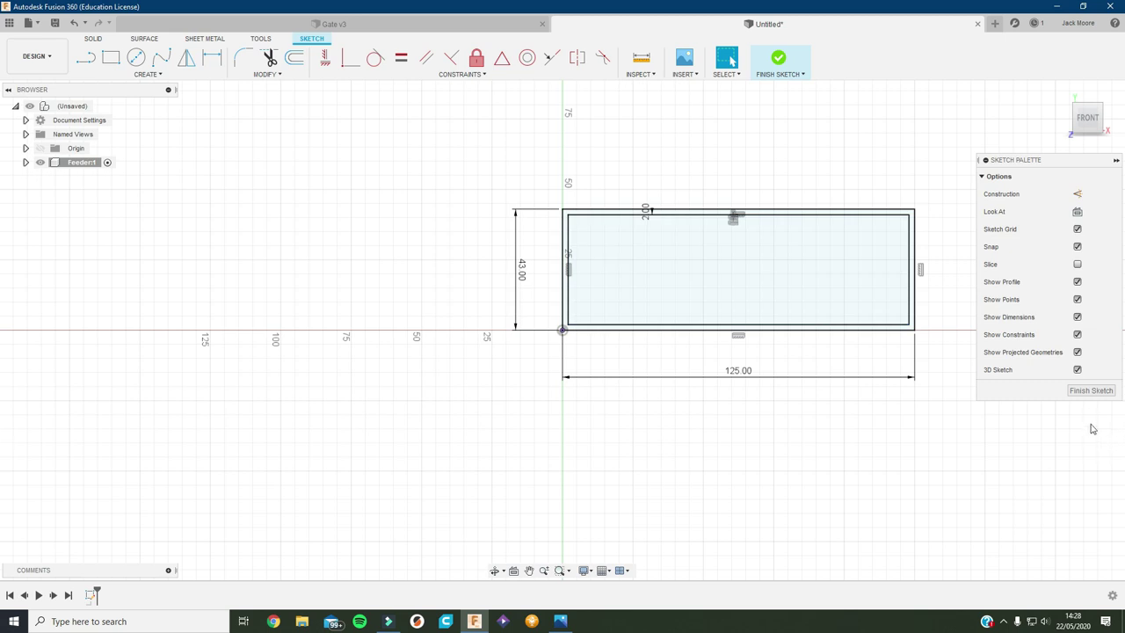
{"action": "left_click", "coordinate": [1090, 390]}
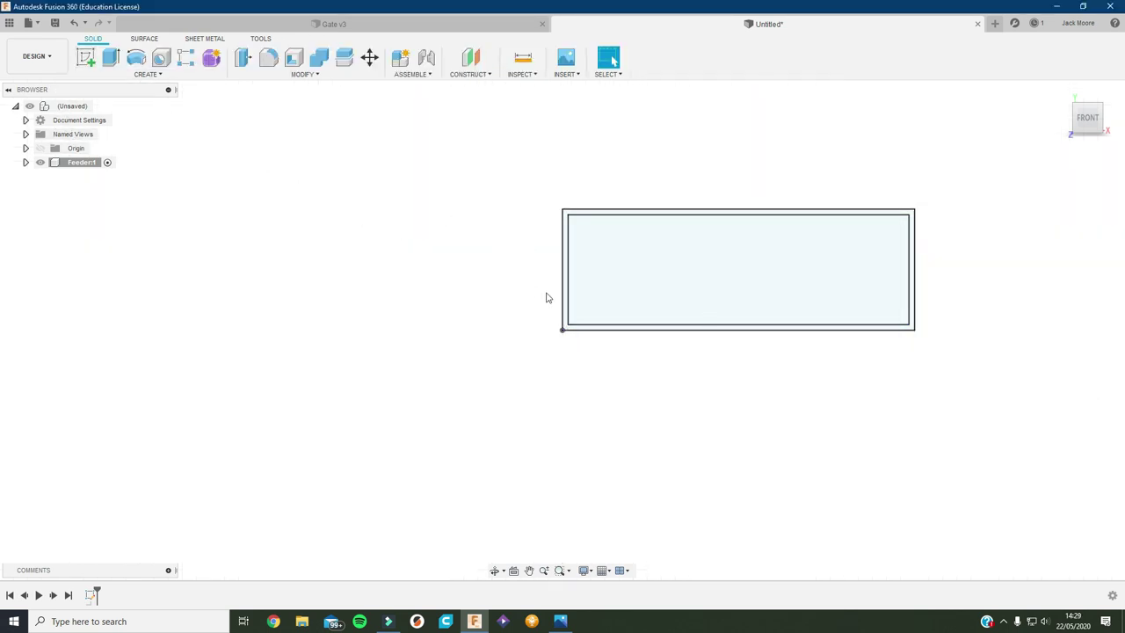
Step: Reopen the rectangle sketch for editing, then switch to the barrier drawing in Photos
{"action": "right_click", "coordinate": [92, 595]}
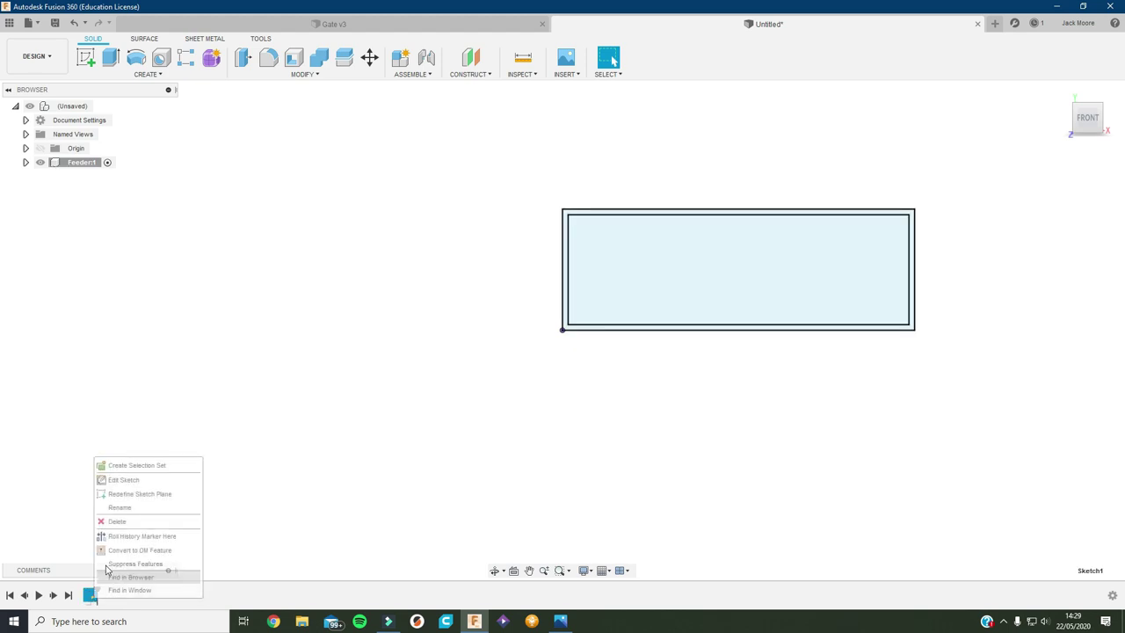
{"action": "left_click", "coordinate": [101, 478]}
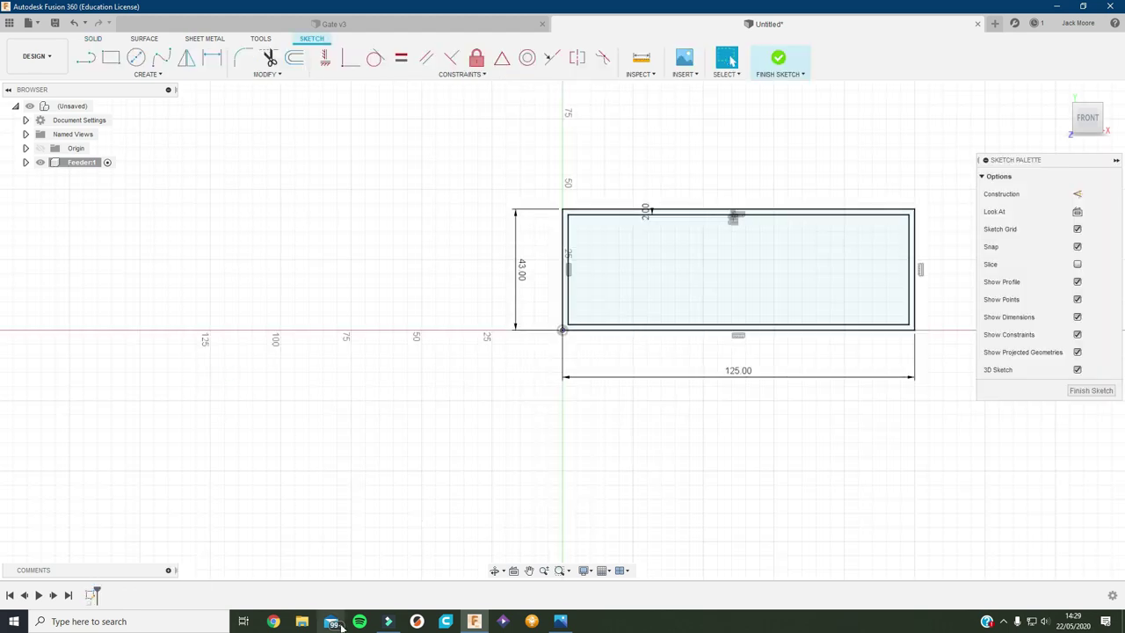
{"action": "left_click", "coordinate": [560, 620]}
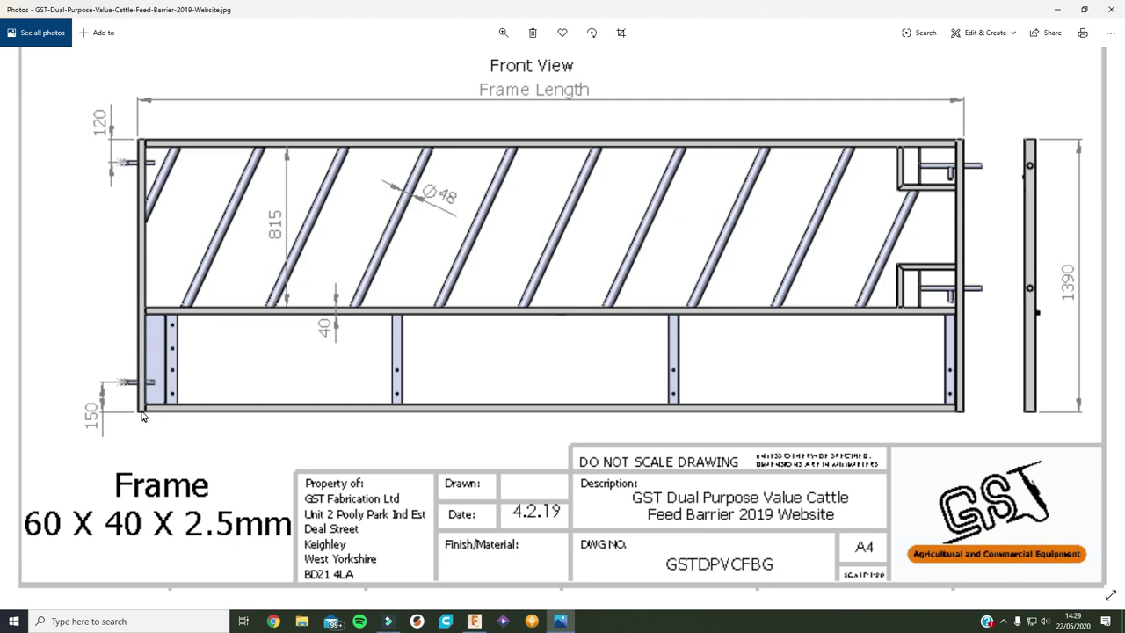
Step: After reviewing the barrier drawing, return to the Fusion 360 Feeder sketch
{"action": "left_click", "coordinate": [475, 621]}
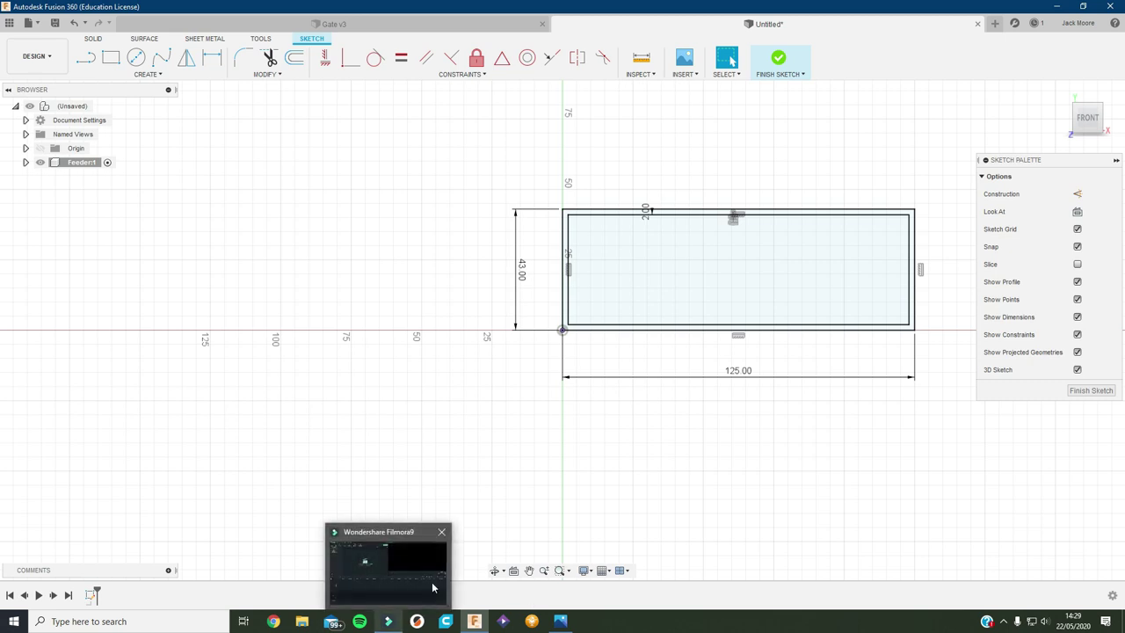
Step: Draw an edge-to-edge horizontal line dimensioned 14 mm above the bottom edge
{"action": "scroll", "coordinate": [646, 425], "scroll_direction": "down", "scroll_amount": 1}
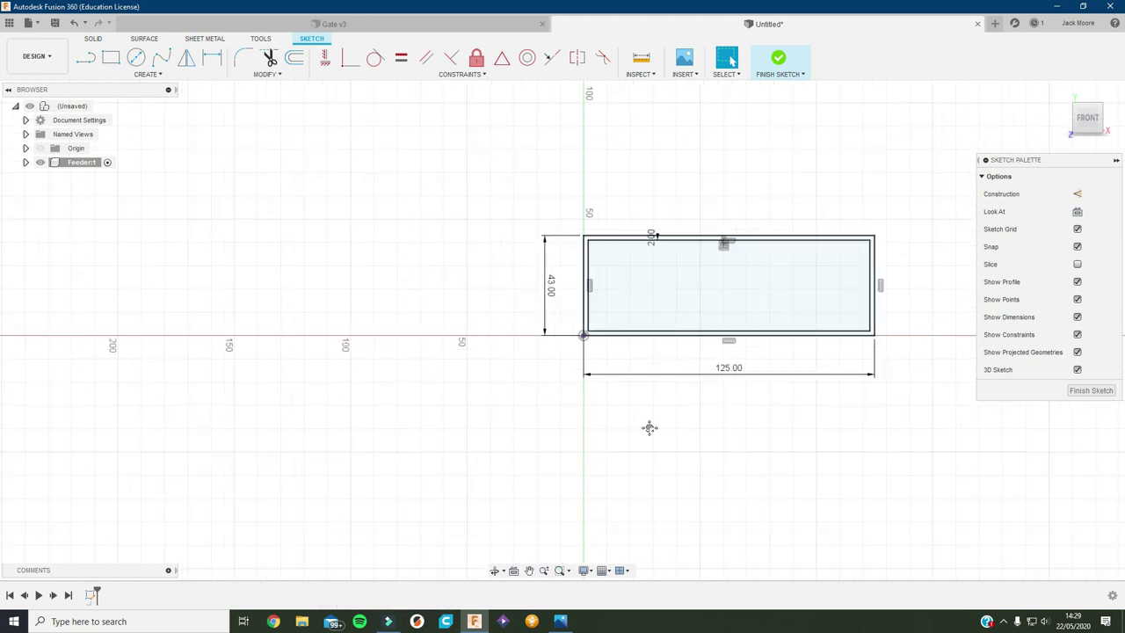
{"action": "scroll", "coordinate": [648, 427], "scroll_direction": "up", "scroll_amount": 3}
{"action": "left_click", "coordinate": [85, 57]}
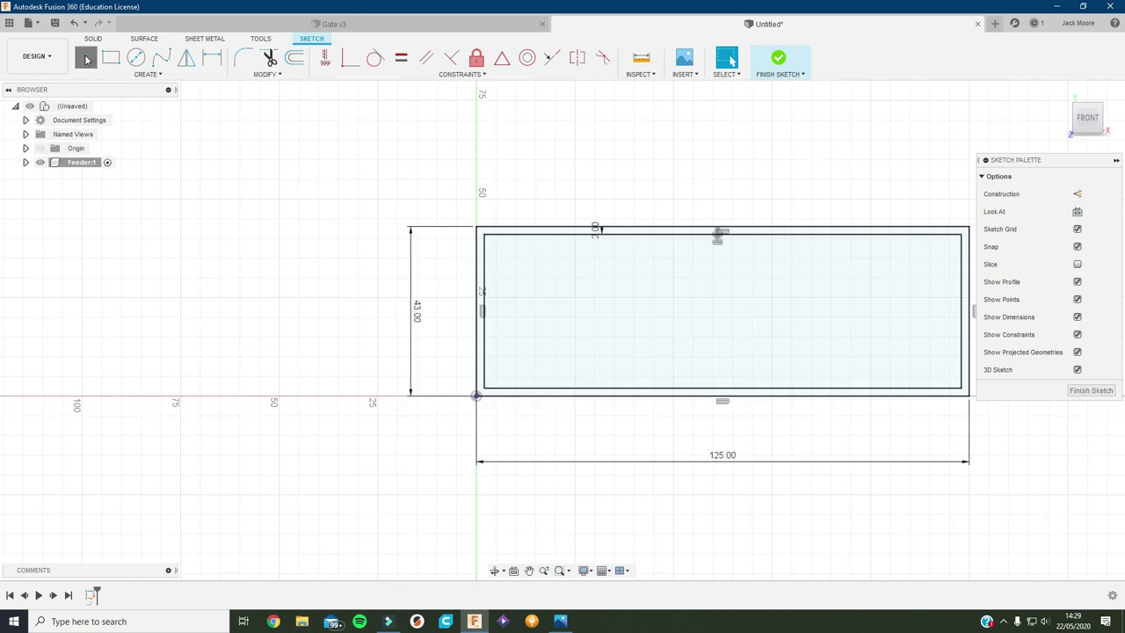
{"action": "left_click", "coordinate": [483, 352]}
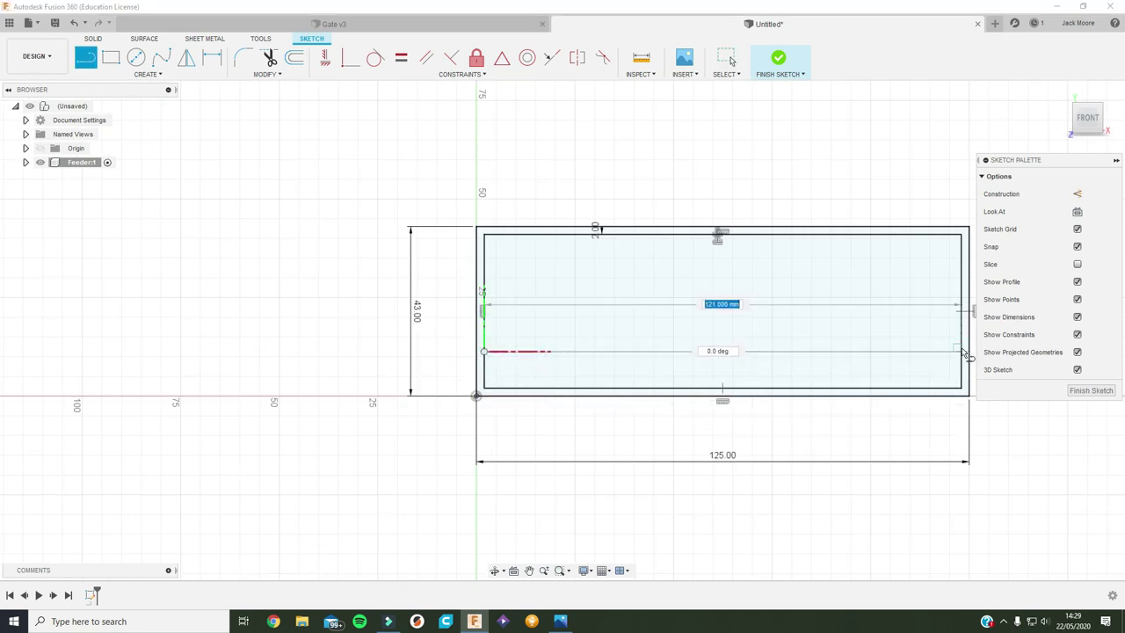
{"action": "left_click", "coordinate": [961, 351]}
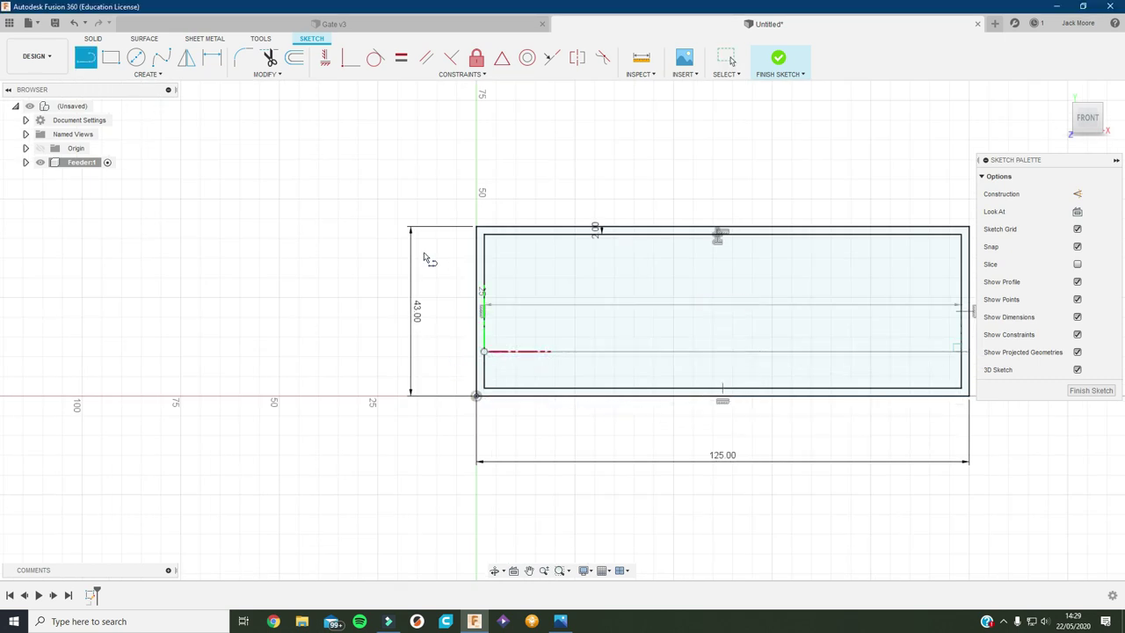
{"action": "left_click", "coordinate": [220, 58]}
{"action": "left_click", "coordinate": [623, 353]}
{"action": "left_click", "coordinate": [614, 389]}
{"action": "left_click", "coordinate": [327, 356]}
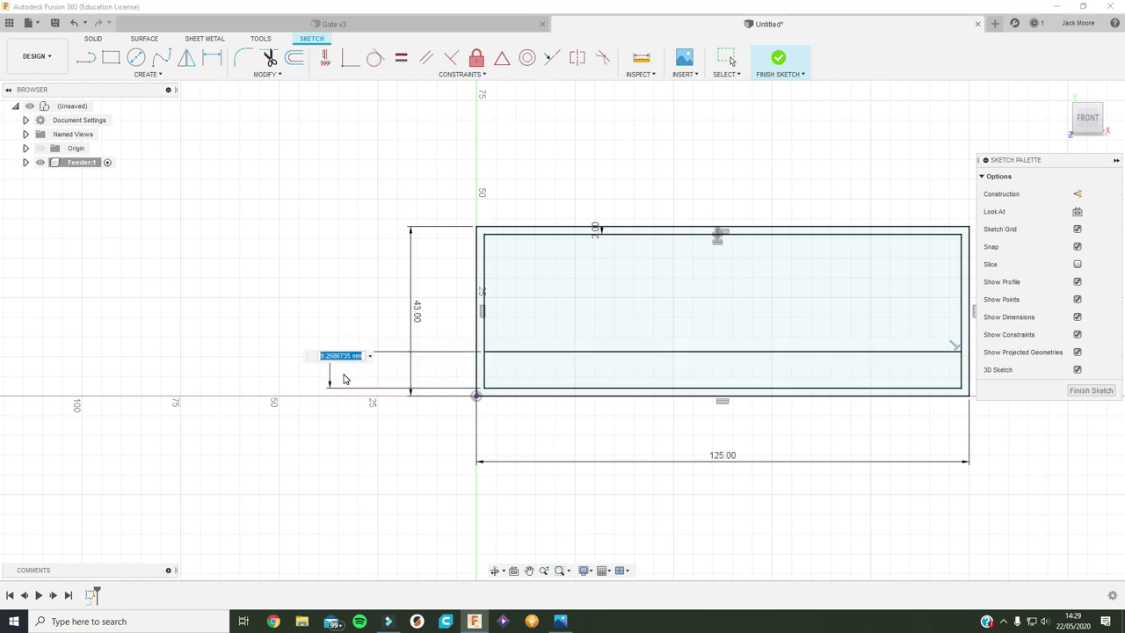
{"action": "type", "text": "14"}
{"action": "key", "text": "Return"}
Step: Draw a second horizontal line and dimension it 2 mm from the first
{"action": "scroll", "coordinate": [710, 413], "scroll_direction": "up", "scroll_amount": 3}
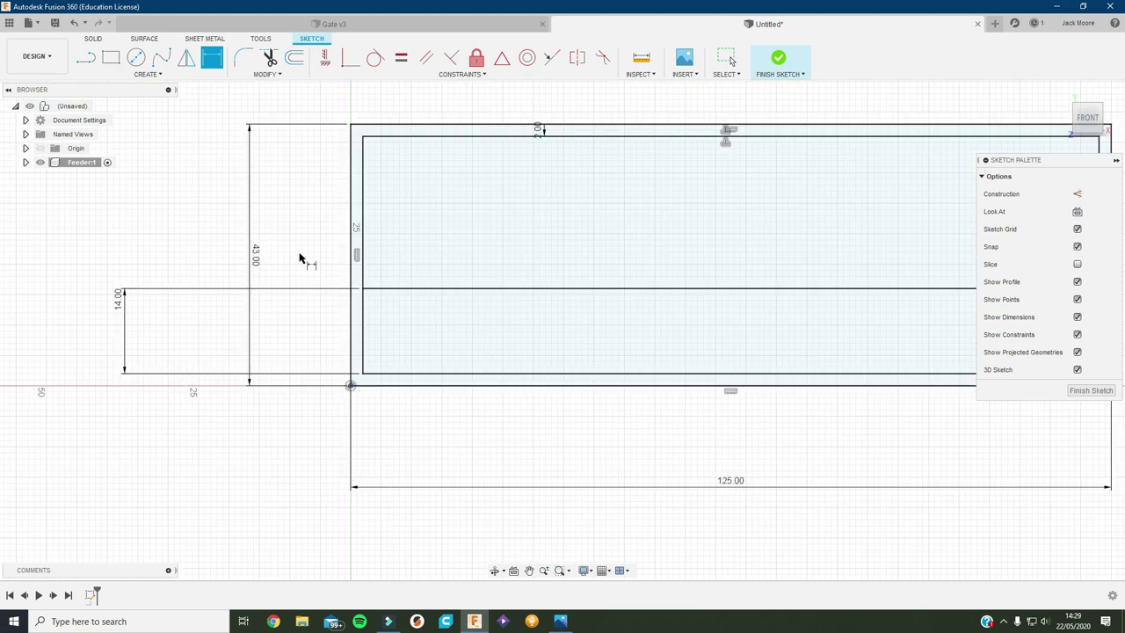
{"action": "key", "text": "l"}
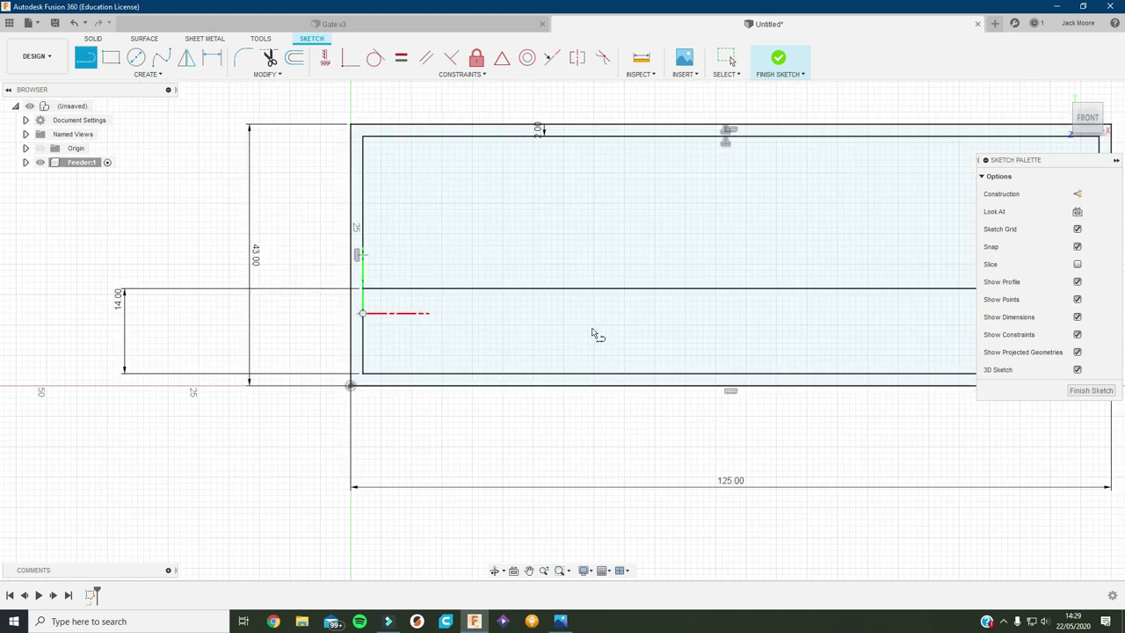
{"action": "left_click", "coordinate": [362, 313]}
{"action": "middle_click_drag", "start_coordinate": [594, 326], "coordinate": [166, 326]}
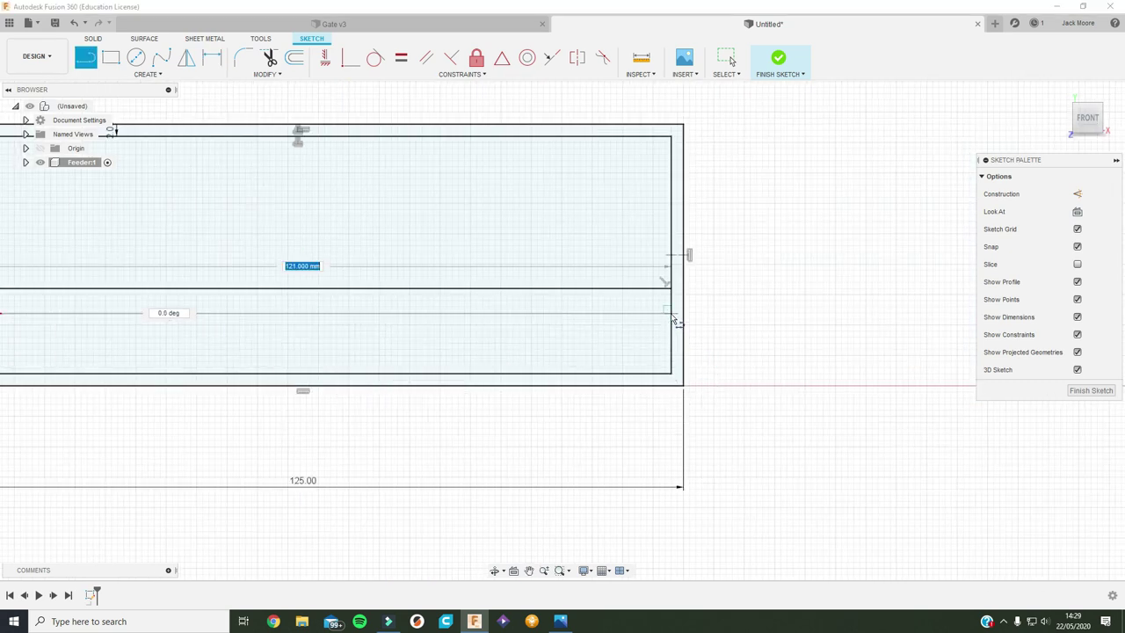
{"action": "left_click", "coordinate": [670, 314]}
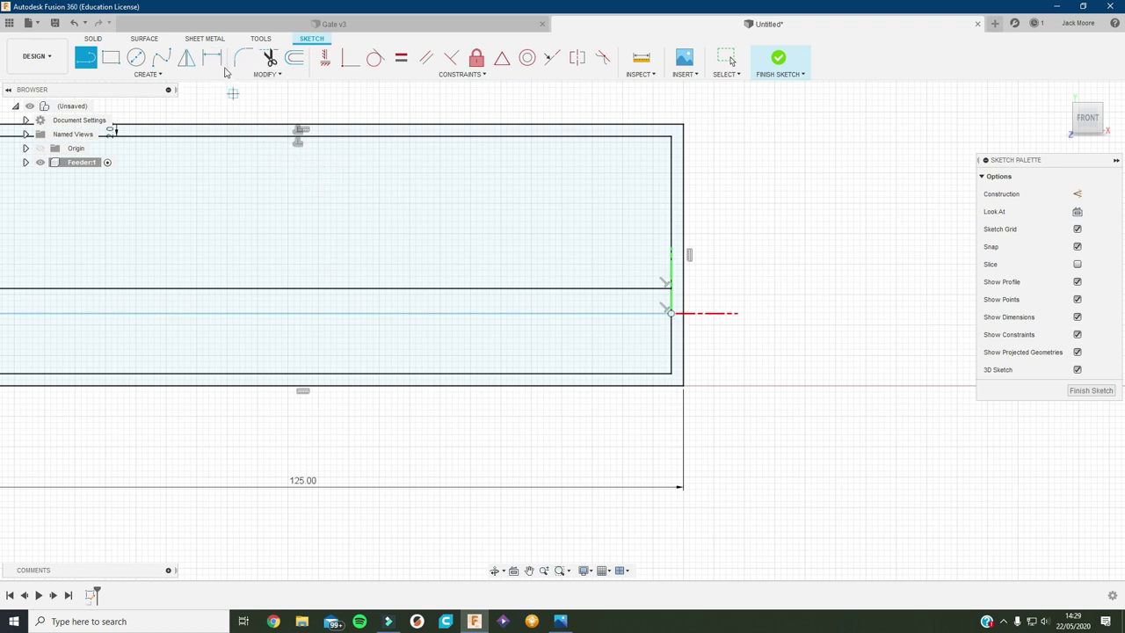
{"action": "left_click", "coordinate": [215, 62]}
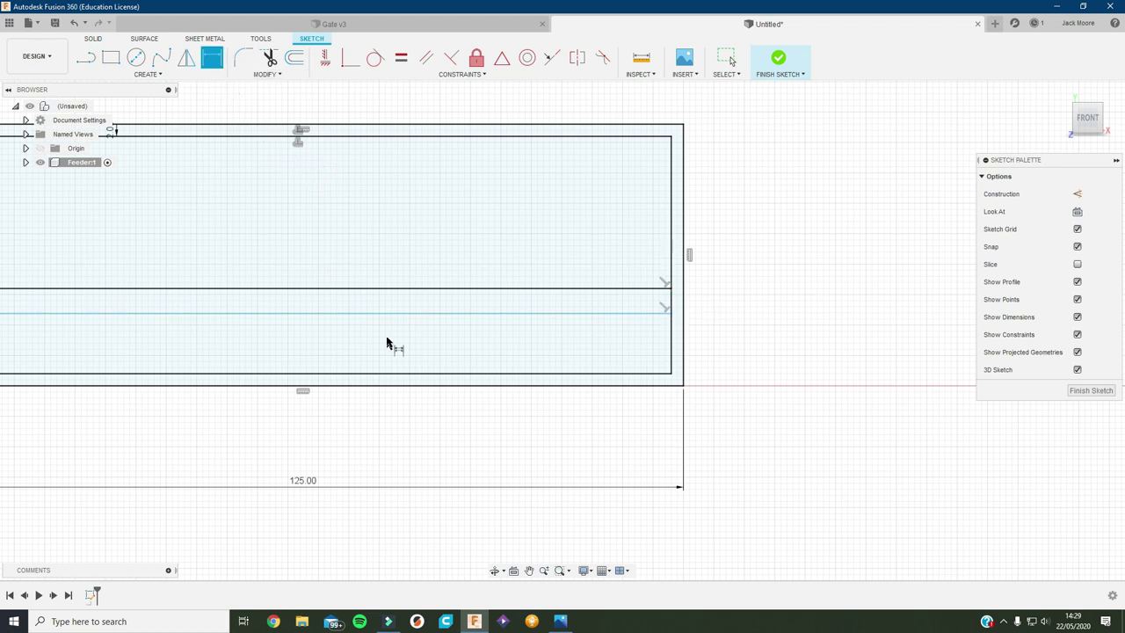
{"action": "left_click", "coordinate": [395, 289]}
{"action": "left_click", "coordinate": [413, 313]}
{"action": "left_click", "coordinate": [857, 349]}
{"action": "type", "text": "2"}
{"action": "key", "text": "Return"}
Step: Switch to the barrier drawing in Windows Photos
{"action": "scroll", "coordinate": [835, 352], "scroll_direction": "down", "scroll_amount": 3}
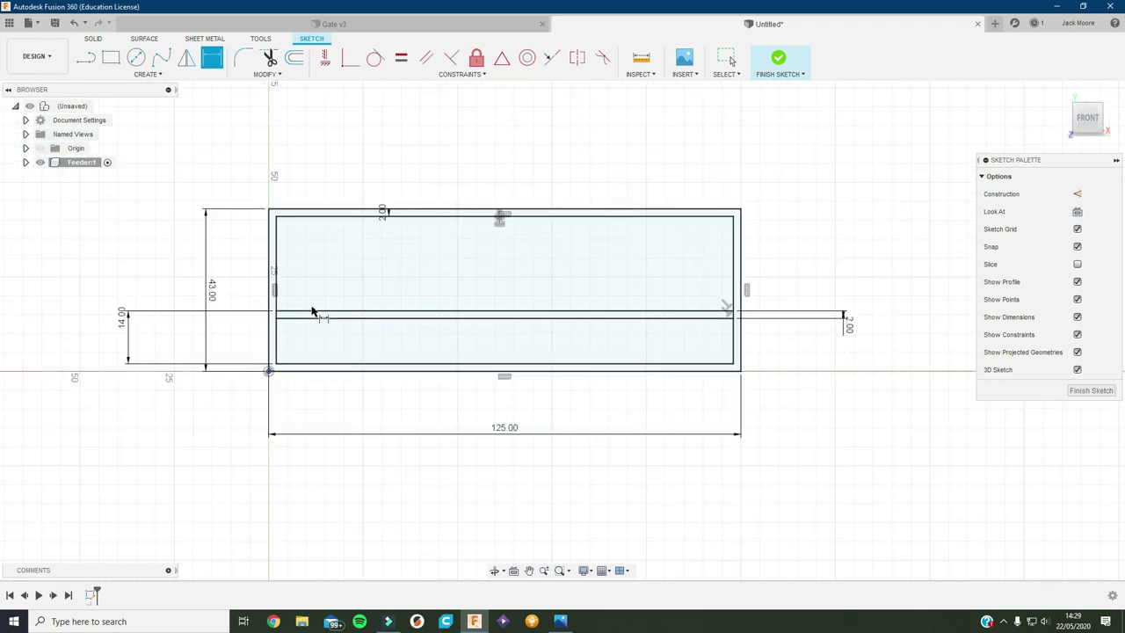
{"action": "scroll", "coordinate": [255, 345], "scroll_direction": "up", "scroll_amount": 2}
{"action": "left_click", "coordinate": [559, 621]}
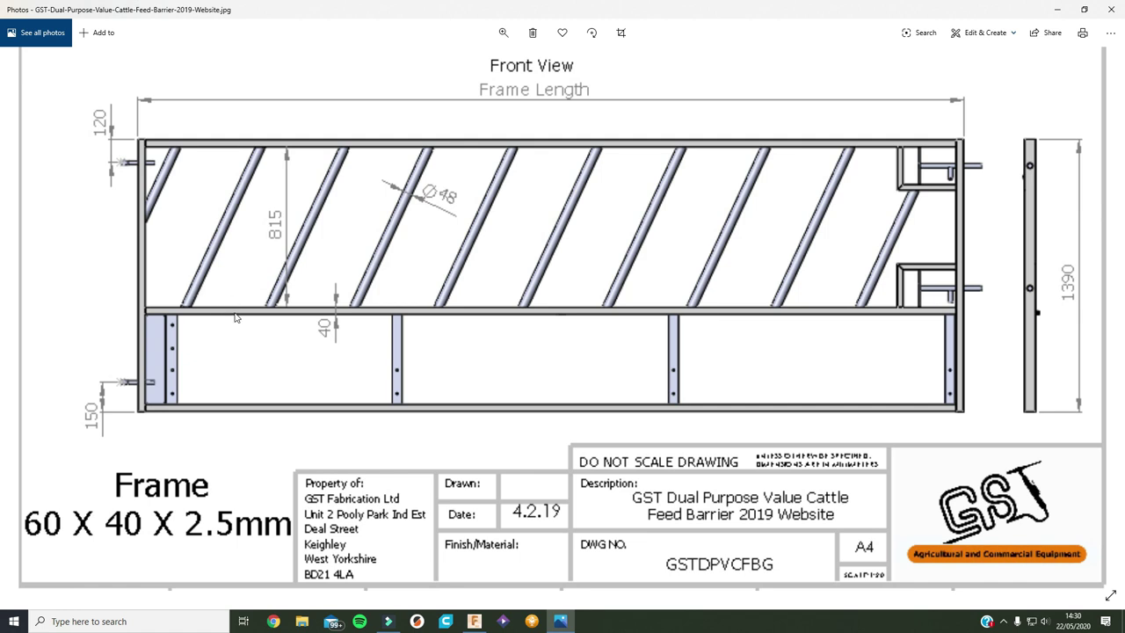
Step: Back in Fusion 360, draw a 70° slanted line from the inner bottom-left corner to the top edge
{"action": "left_click", "coordinate": [474, 621]}
{"action": "left_click", "coordinate": [85, 58]}
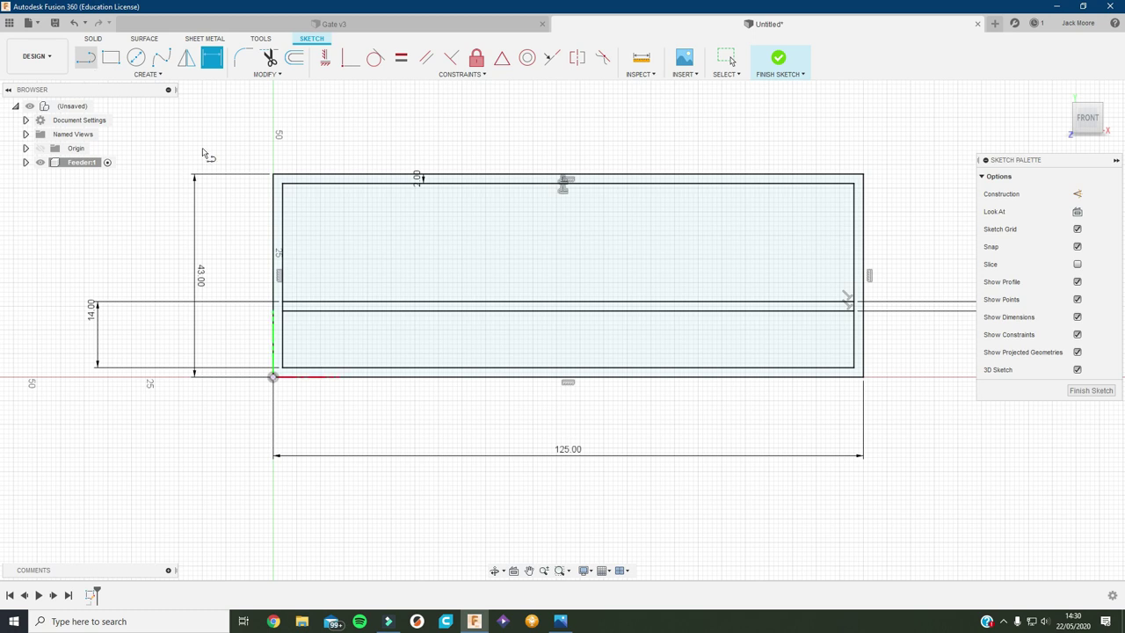
{"action": "left_click", "coordinate": [282, 302]}
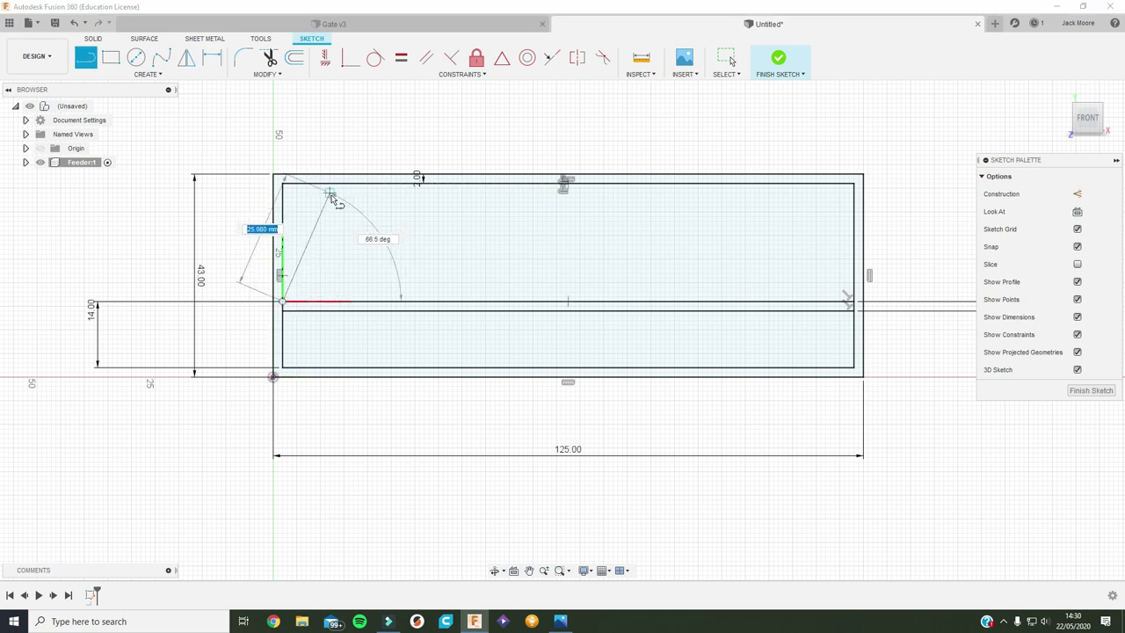
{"action": "key", "text": "Tab"}
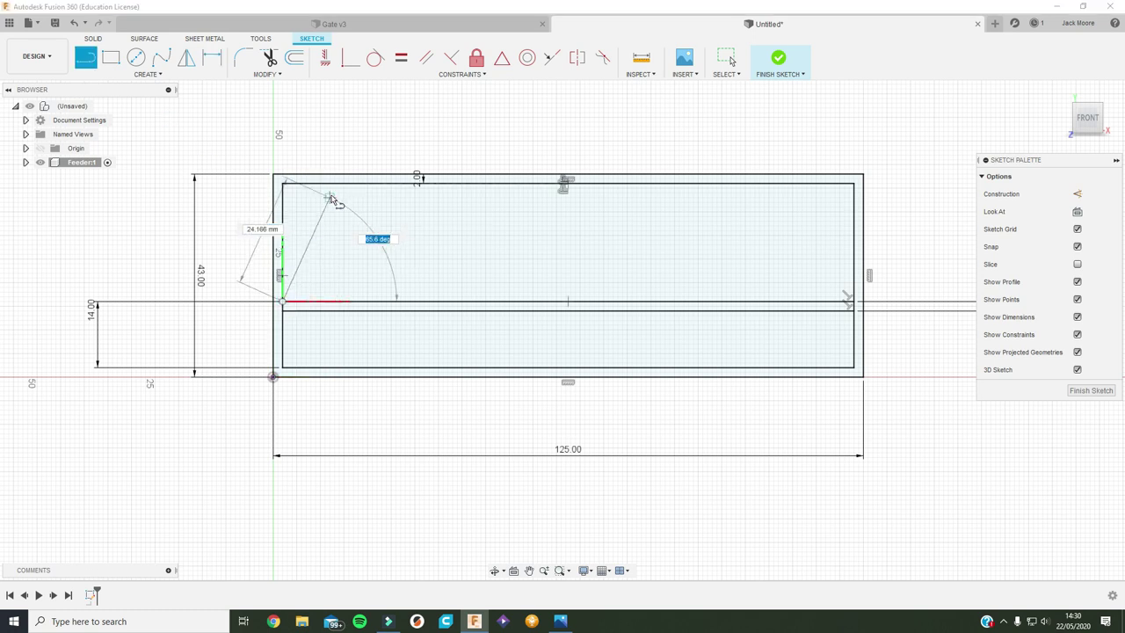
{"action": "key", "text": "Tab"}
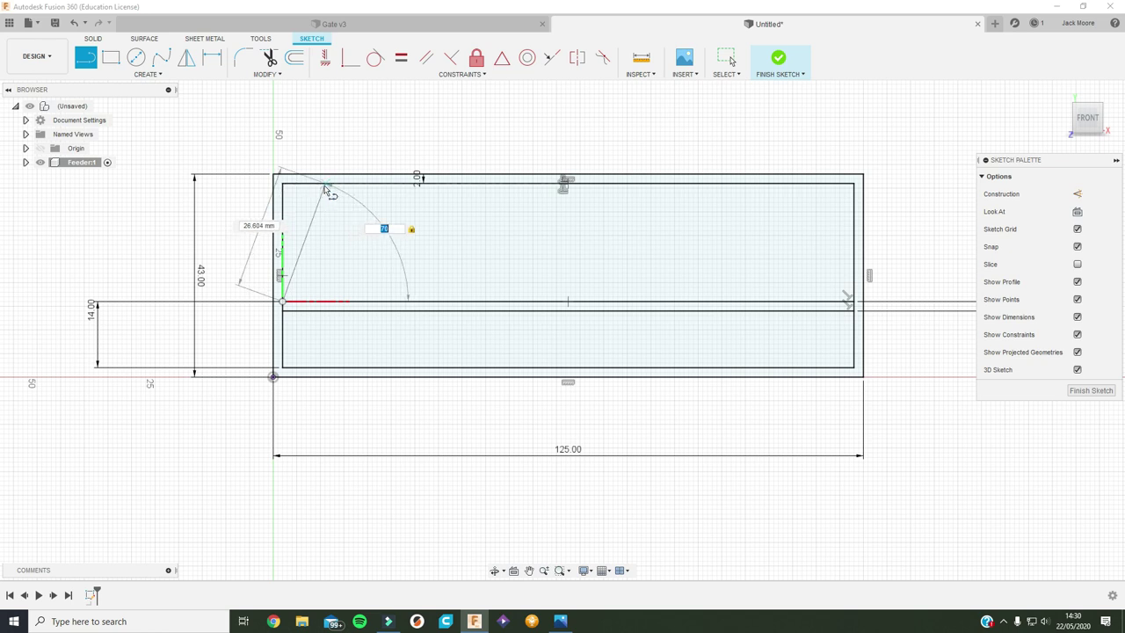
{"action": "left_click", "coordinate": [326, 187]}
{"action": "scroll", "coordinate": [326, 187], "scroll_direction": "down", "scroll_amount": 1}
{"action": "scroll", "coordinate": [326, 188], "scroll_direction": "up", "scroll_amount": 2}
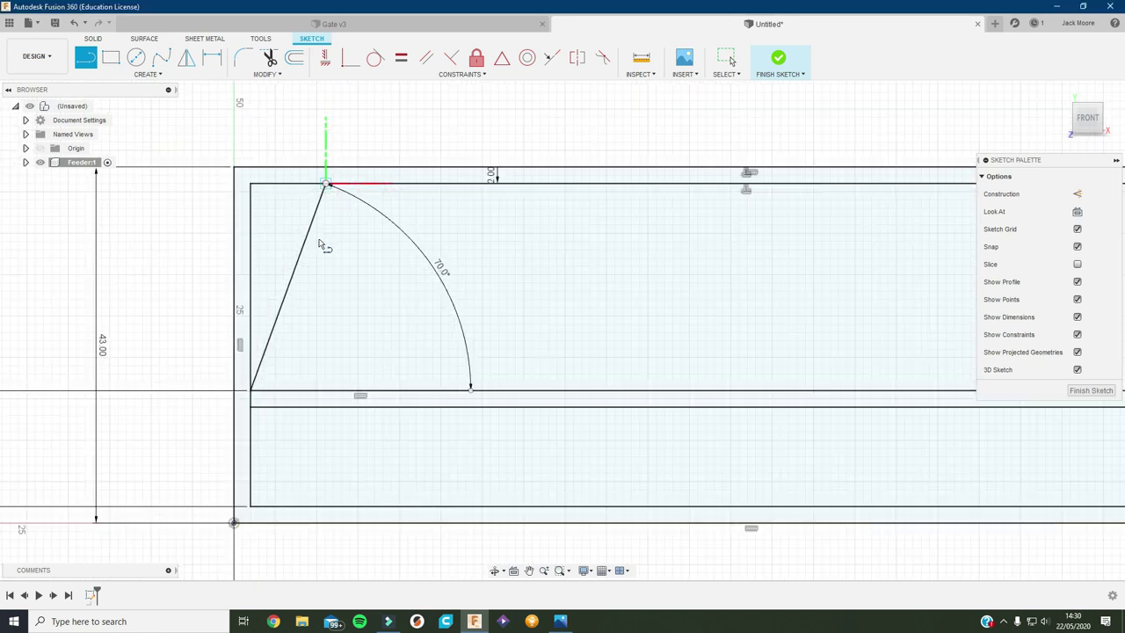
Step: Add a second line parallel to the slanted line, dimensioned 1 mm away
{"action": "left_click", "coordinate": [272, 389]}
{"action": "left_click", "coordinate": [384, 187]}
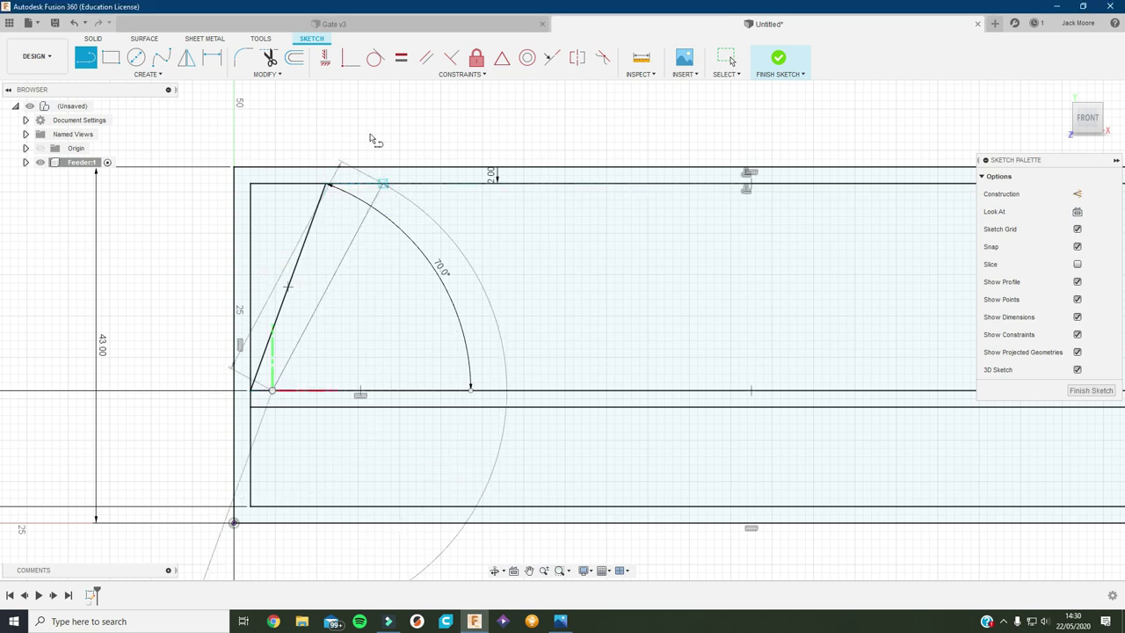
{"action": "left_click", "coordinate": [427, 58]}
{"action": "left_click", "coordinate": [362, 218]}
{"action": "left_click", "coordinate": [312, 227]}
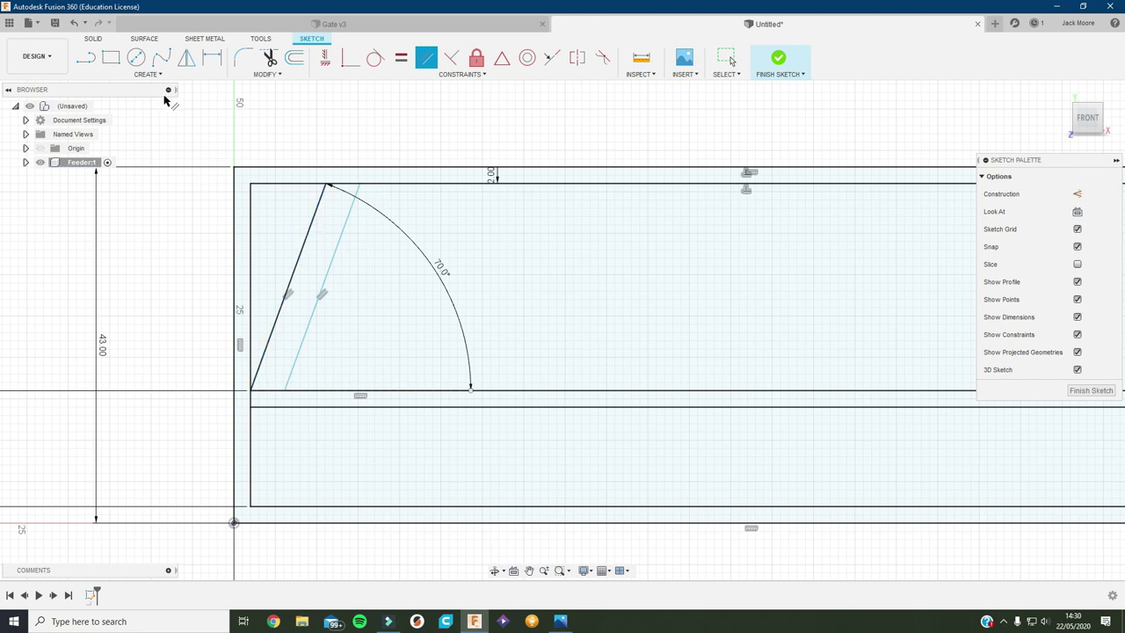
{"action": "left_click", "coordinate": [212, 58]}
{"action": "left_click", "coordinate": [338, 252]}
{"action": "left_click", "coordinate": [311, 239]}
{"action": "left_click", "coordinate": [366, 113]}
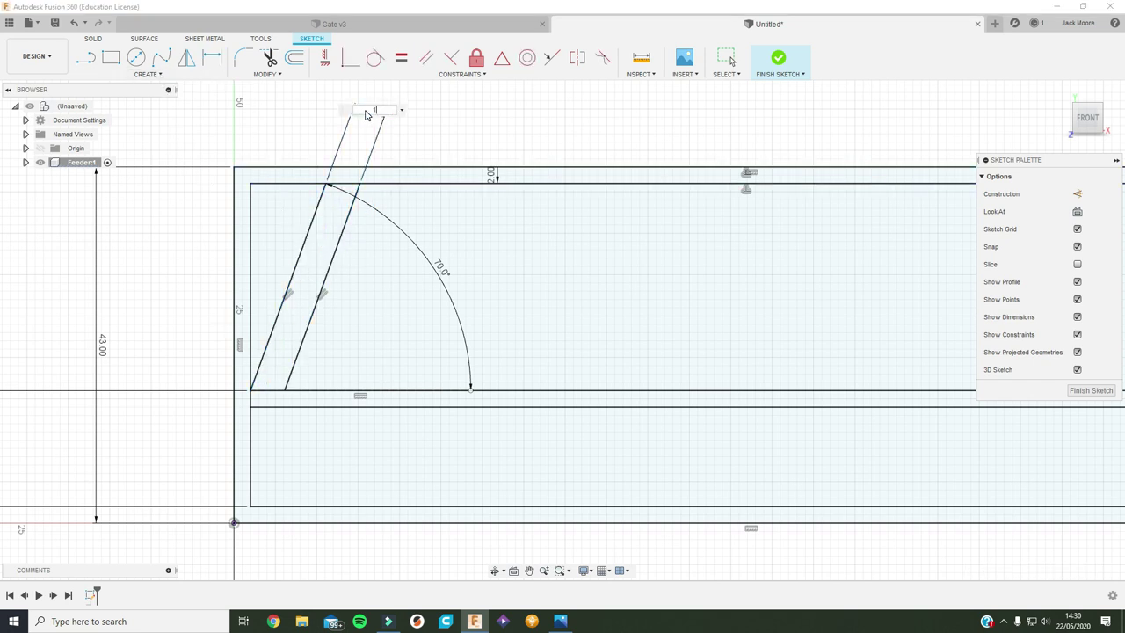
{"action": "key", "text": "Return"}
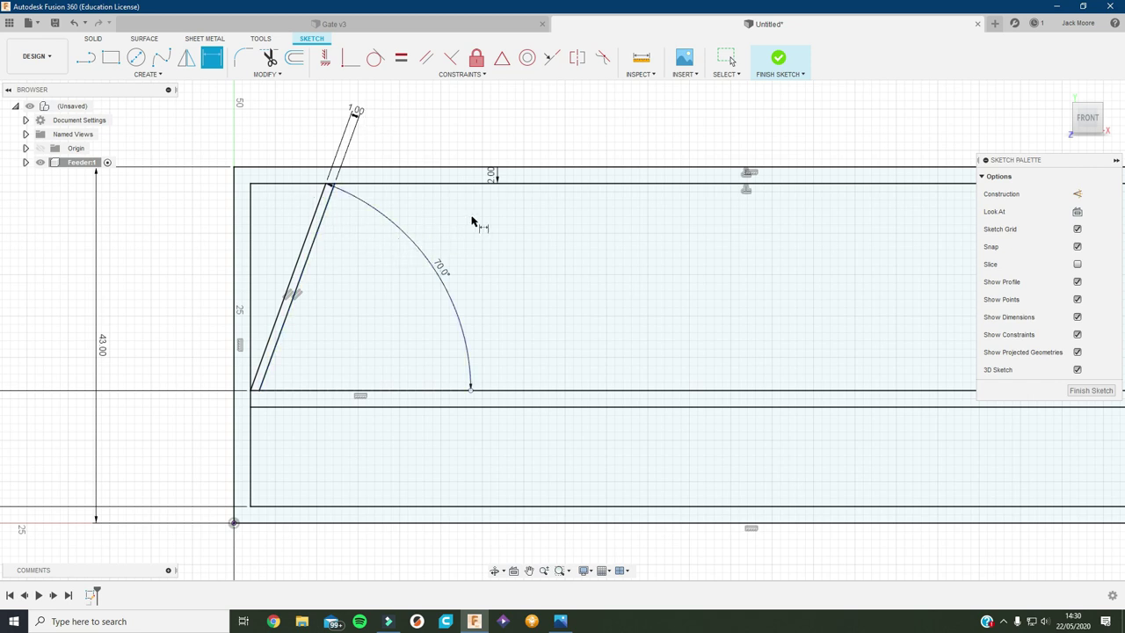
{"action": "left_click", "coordinate": [178, 75]}
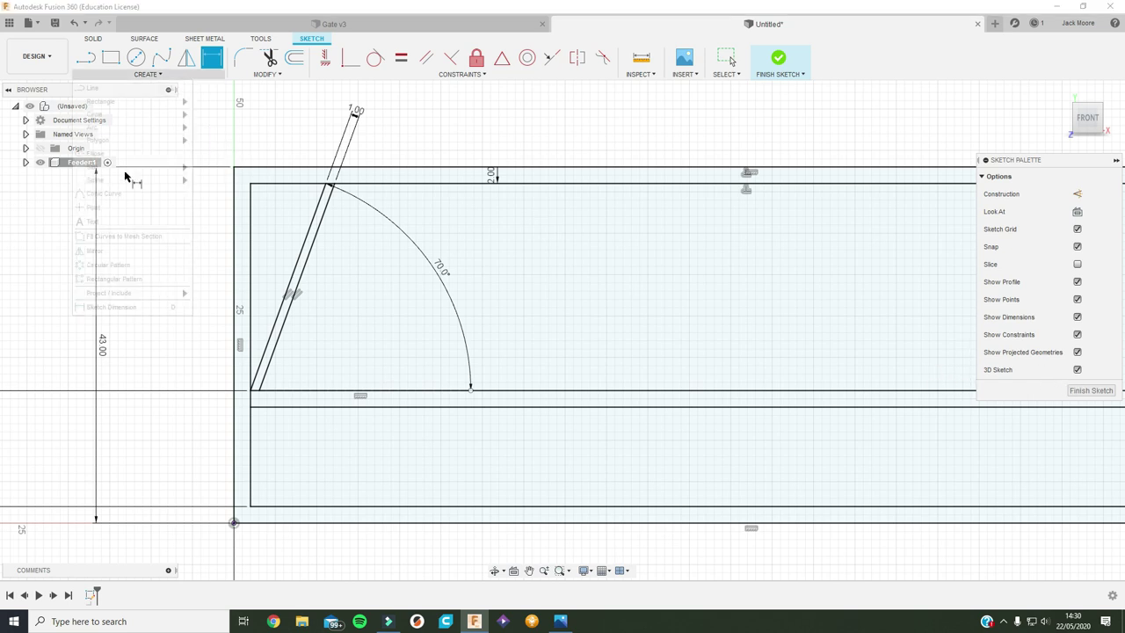
{"action": "left_click", "coordinate": [117, 279]}
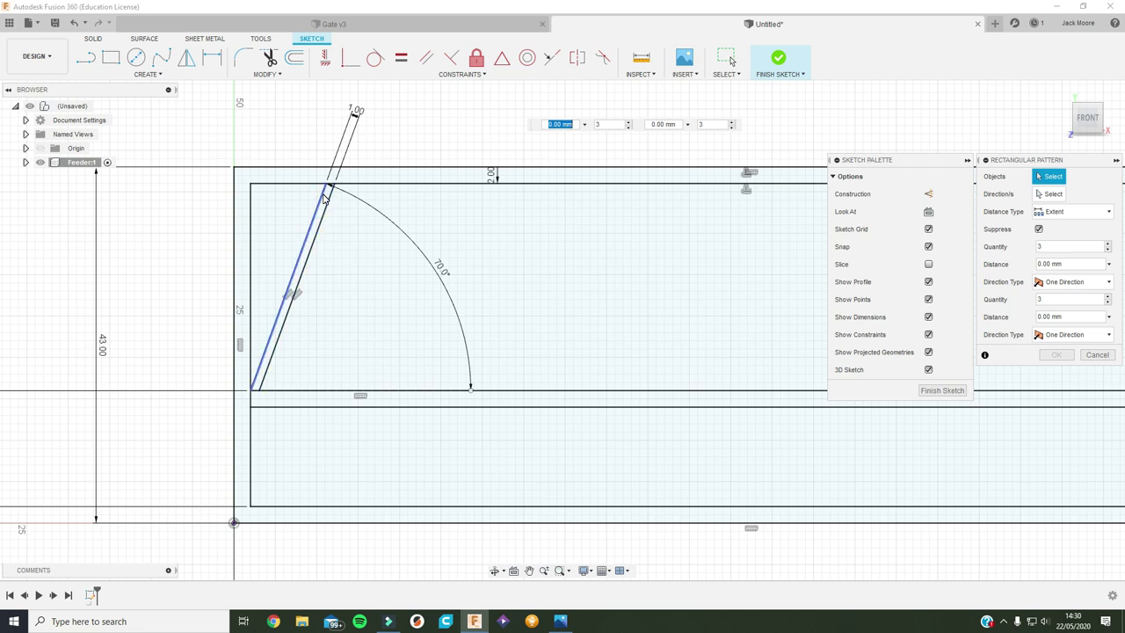
{"action": "left_click", "coordinate": [329, 199]}
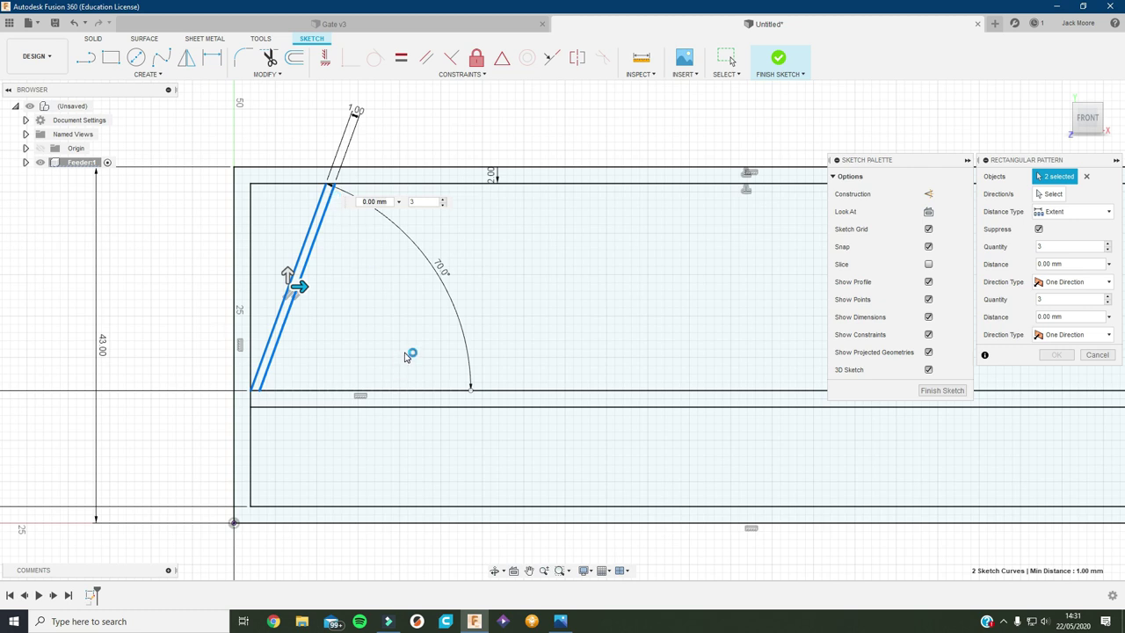
{"action": "left_click", "coordinate": [1098, 356]}
{"action": "key", "text": "l"}
{"action": "scroll", "coordinate": [352, 150], "scroll_direction": "up", "scroll_amount": 3}
{"action": "left_click", "coordinate": [317, 205]}
{"action": "key", "text": "Escape"}
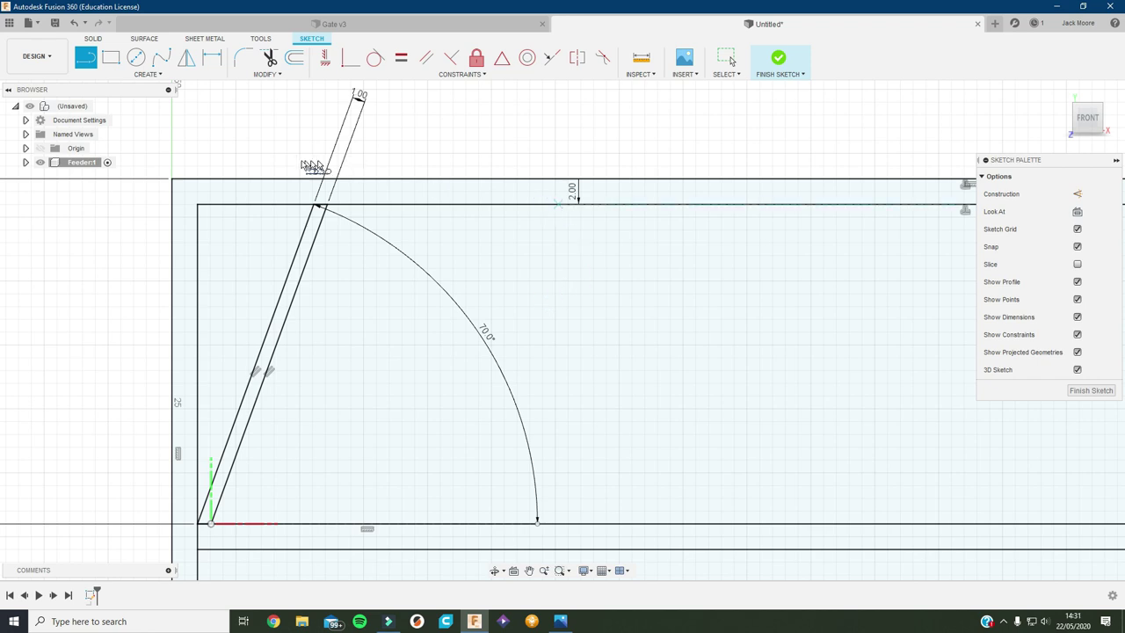
{"action": "key", "text": "Escape"}
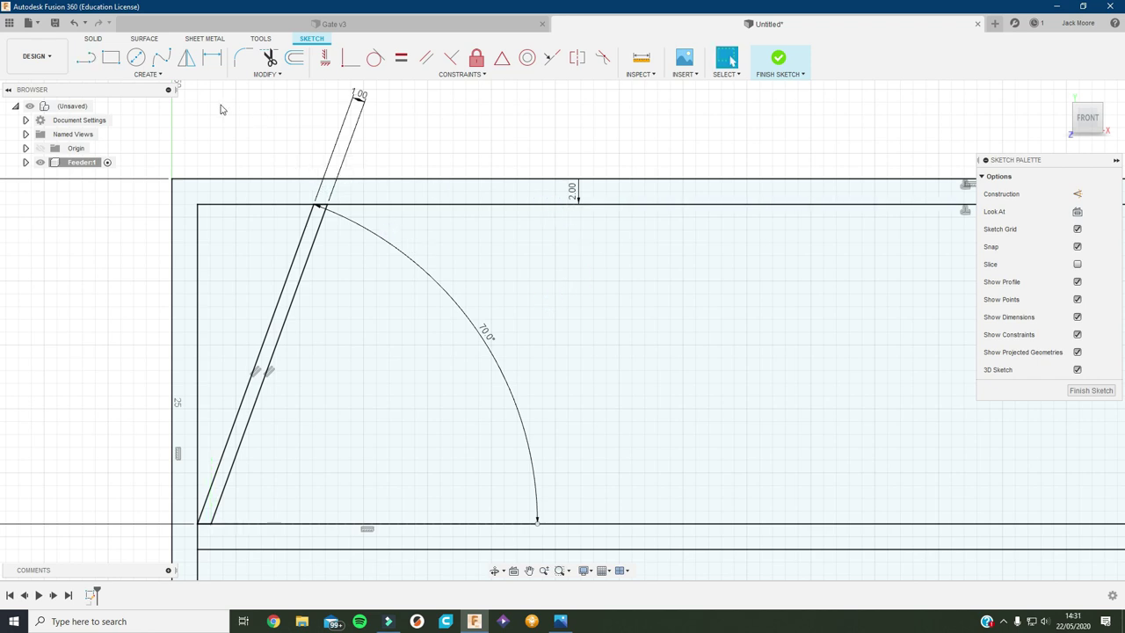
Step: Start a rectangular pattern of the strip lines along the top inner edge
{"action": "left_click", "coordinate": [181, 74]}
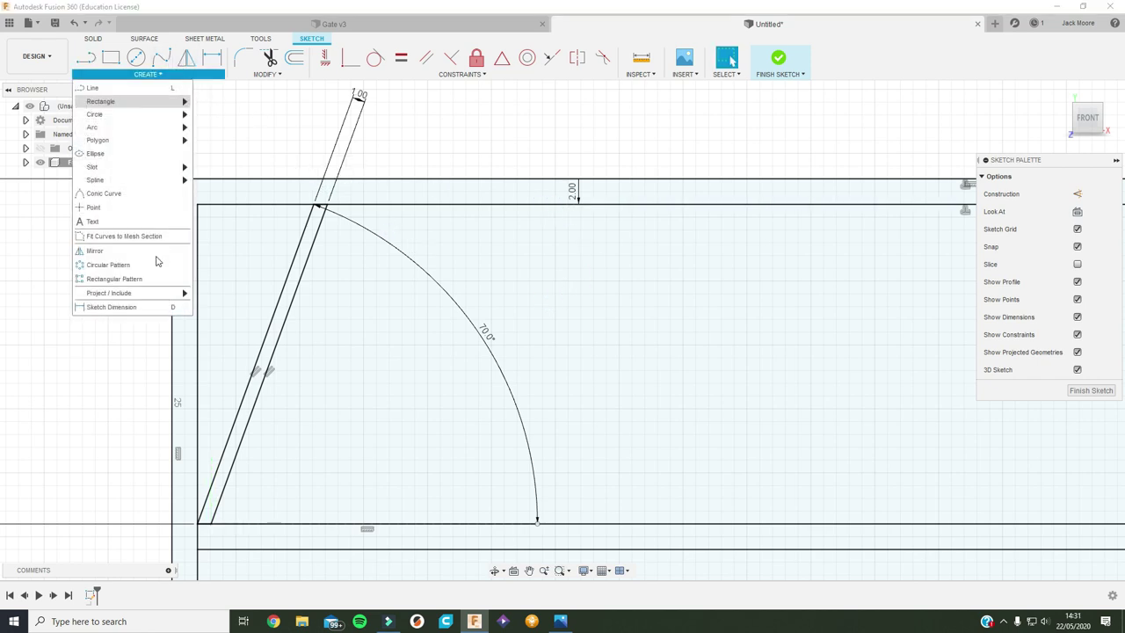
{"action": "left_click", "coordinate": [106, 279]}
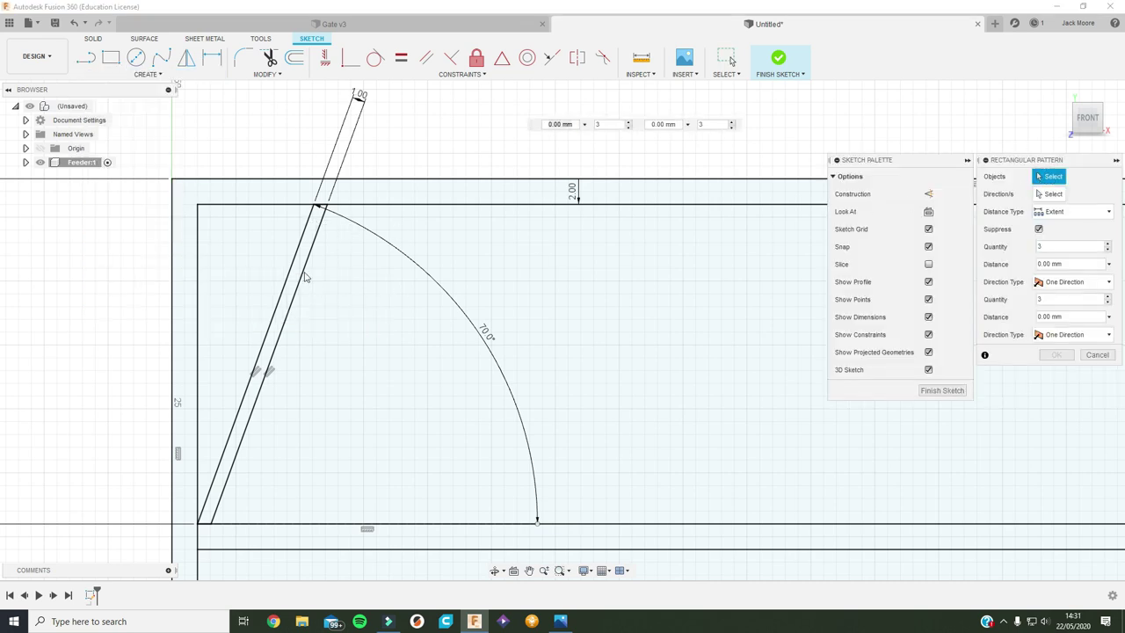
{"action": "left_click", "coordinate": [298, 256]}
{"action": "left_click", "coordinate": [306, 260]}
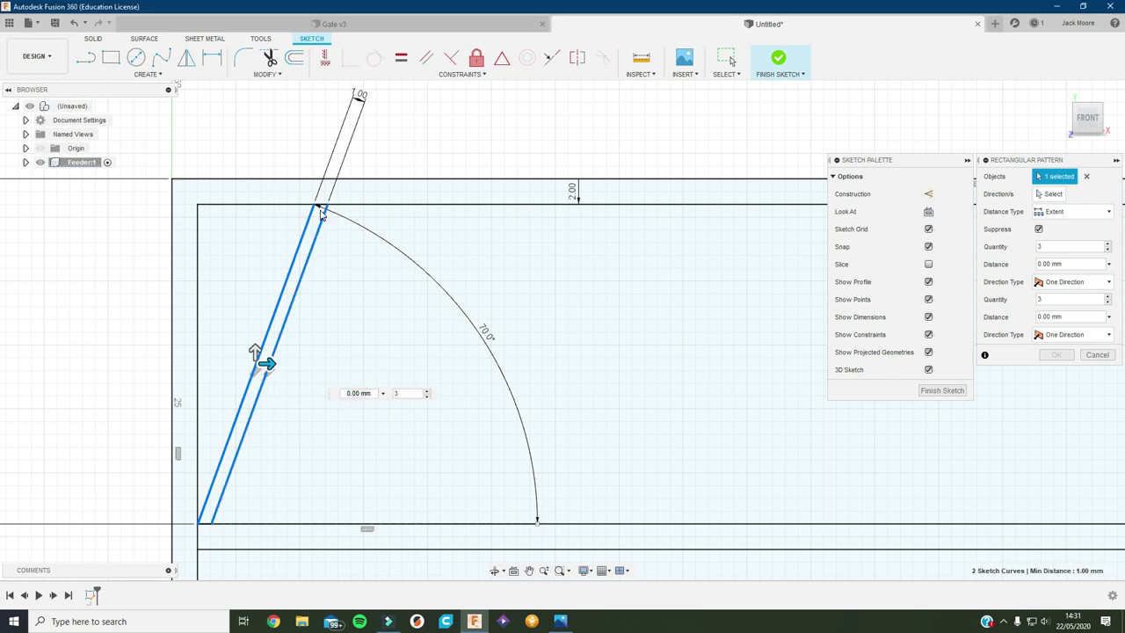
{"action": "left_click", "coordinate": [323, 207]}
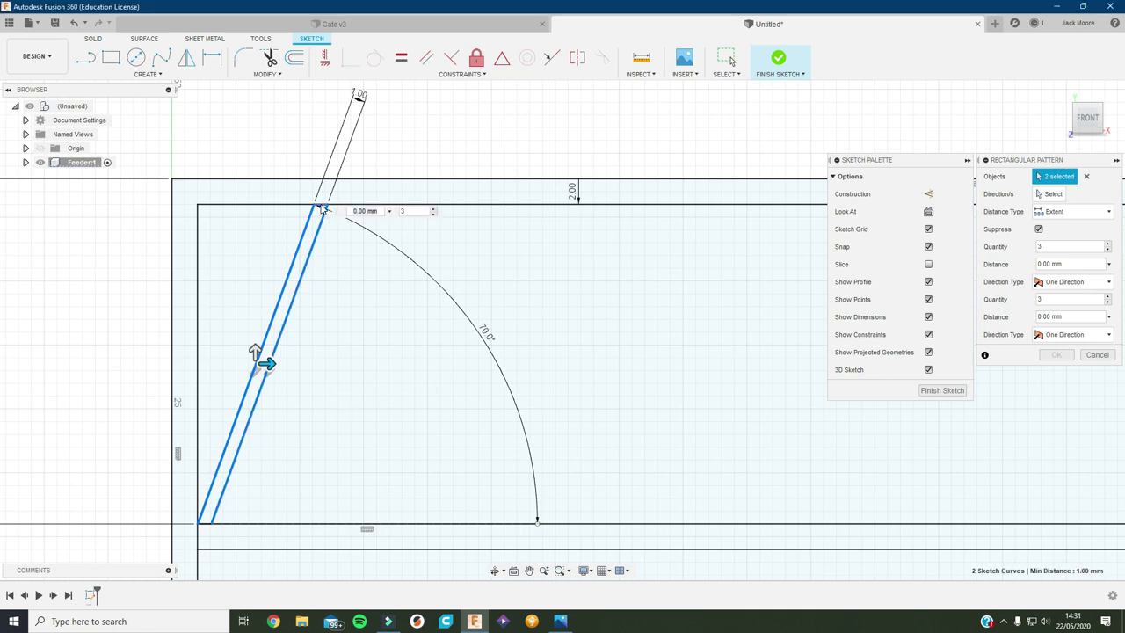
{"action": "left_click", "coordinate": [203, 524]}
{"action": "scroll", "coordinate": [348, 275], "scroll_direction": "up", "scroll_amount": 1}
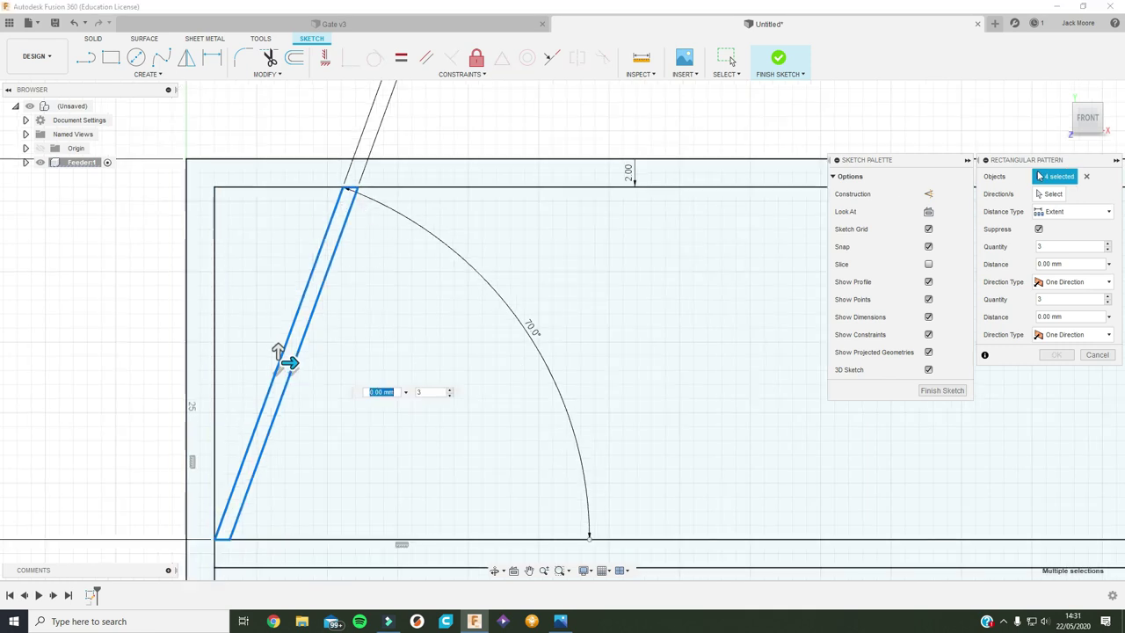
{"action": "left_click", "coordinate": [1052, 194]}
{"action": "left_click", "coordinate": [711, 192]}
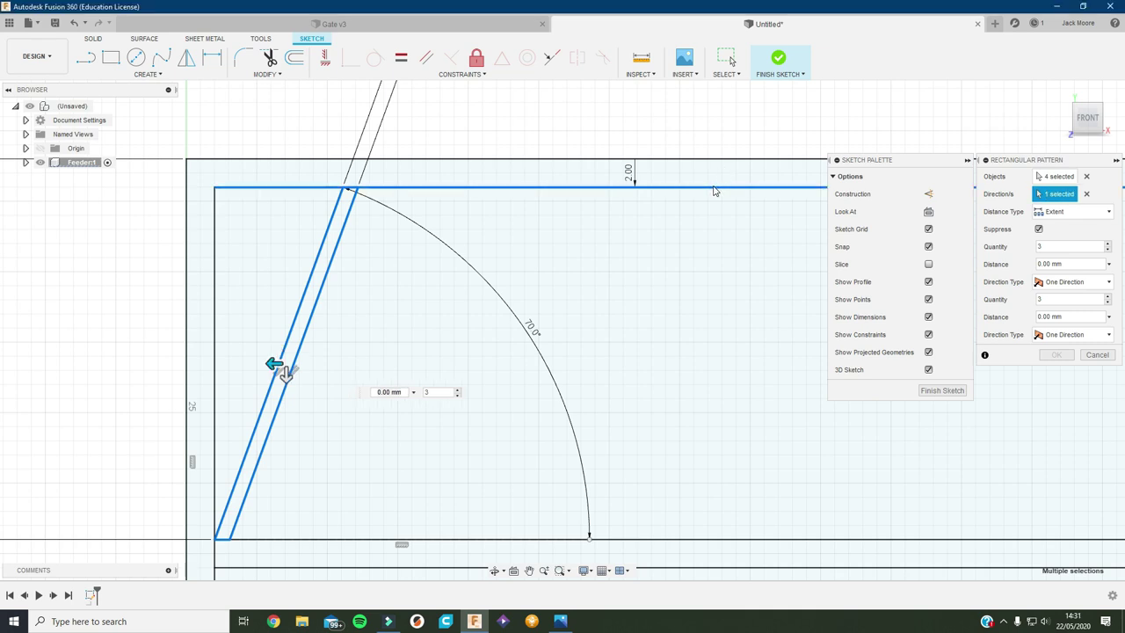
Step: Set the pattern to 9 copies spread over 111 mm and accept it
{"action": "double_click", "coordinate": [1054, 247]}
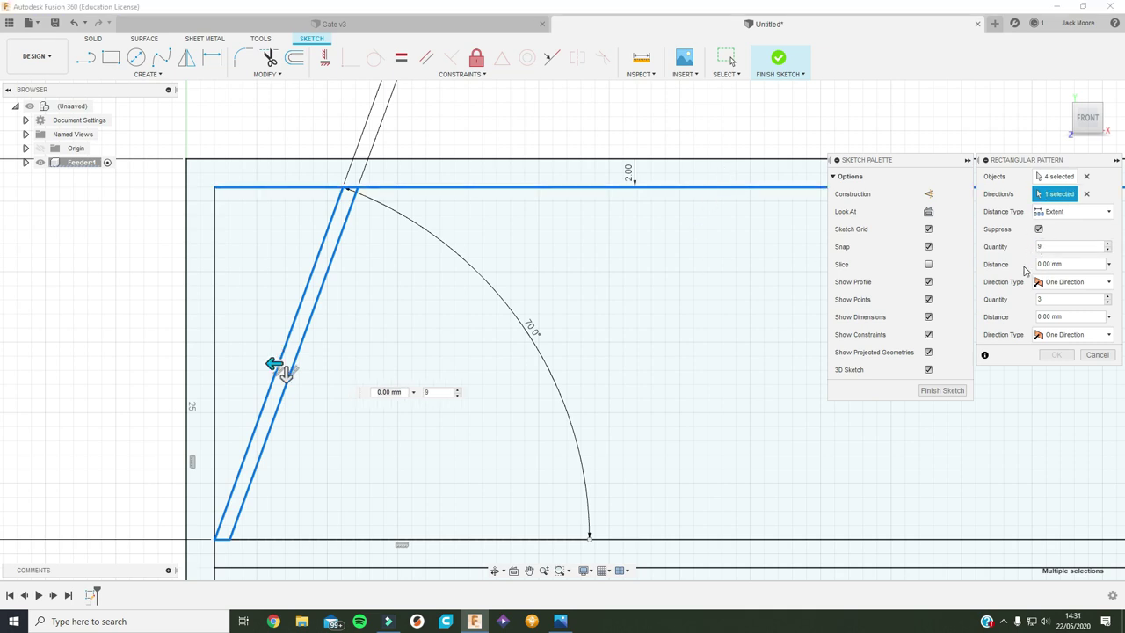
{"action": "scroll", "coordinate": [371, 355], "scroll_direction": "down", "scroll_amount": 1}
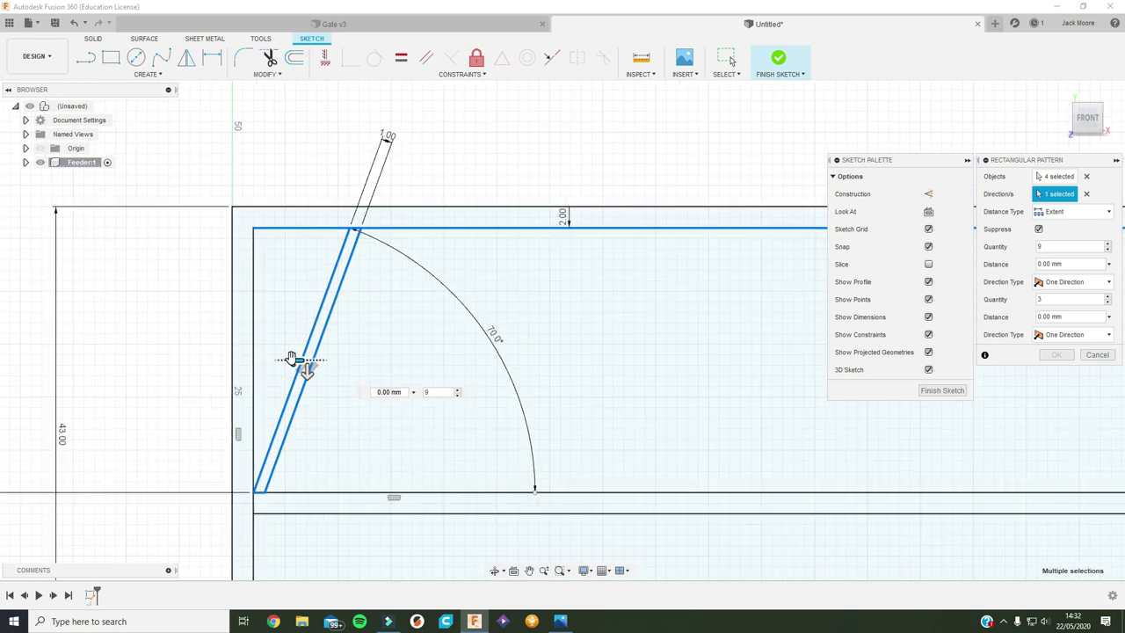
{"action": "left_click_drag", "start_coordinate": [305, 369], "coordinate": [515, 359]}
{"action": "scroll", "coordinate": [515, 359], "scroll_direction": "down", "scroll_amount": 2}
{"action": "middle_click_drag", "start_coordinate": [587, 314], "coordinate": [360, 358]}
{"action": "left_click_drag", "start_coordinate": [303, 412], "coordinate": [665, 409]}
{"action": "middle_click_drag", "start_coordinate": [498, 415], "coordinate": [239, 446]}
{"action": "left_click_drag", "start_coordinate": [402, 442], "coordinate": [643, 442]}
{"action": "scroll", "coordinate": [527, 434], "scroll_direction": "down", "scroll_amount": 3}
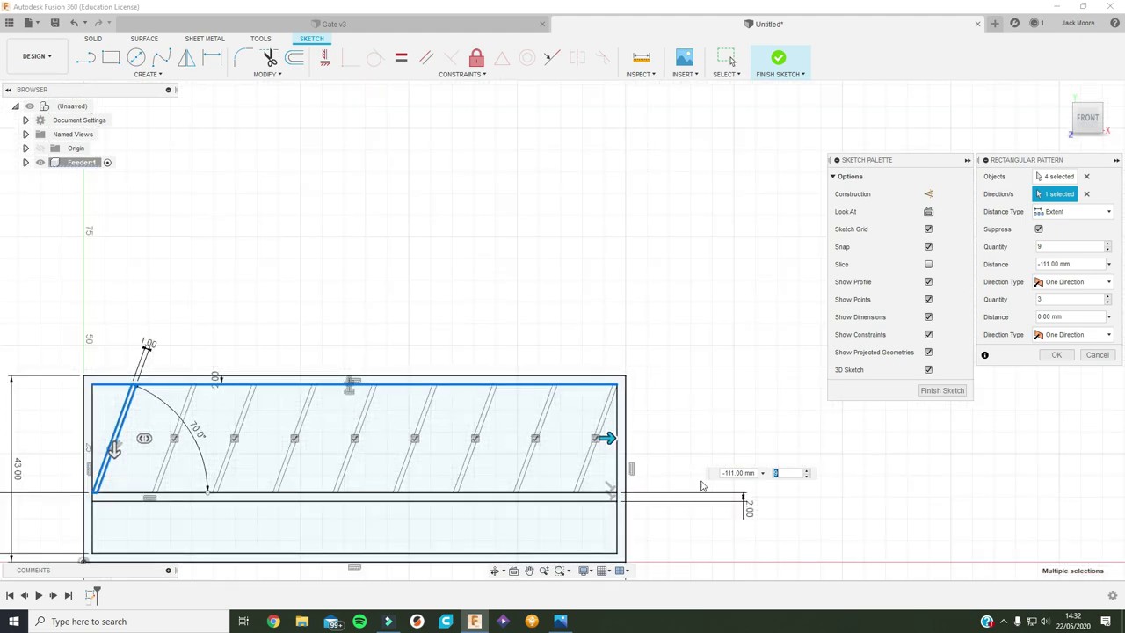
{"action": "left_click", "coordinate": [1057, 354]}
{"action": "scroll", "coordinate": [816, 407], "scroll_direction": "up", "scroll_amount": 4}
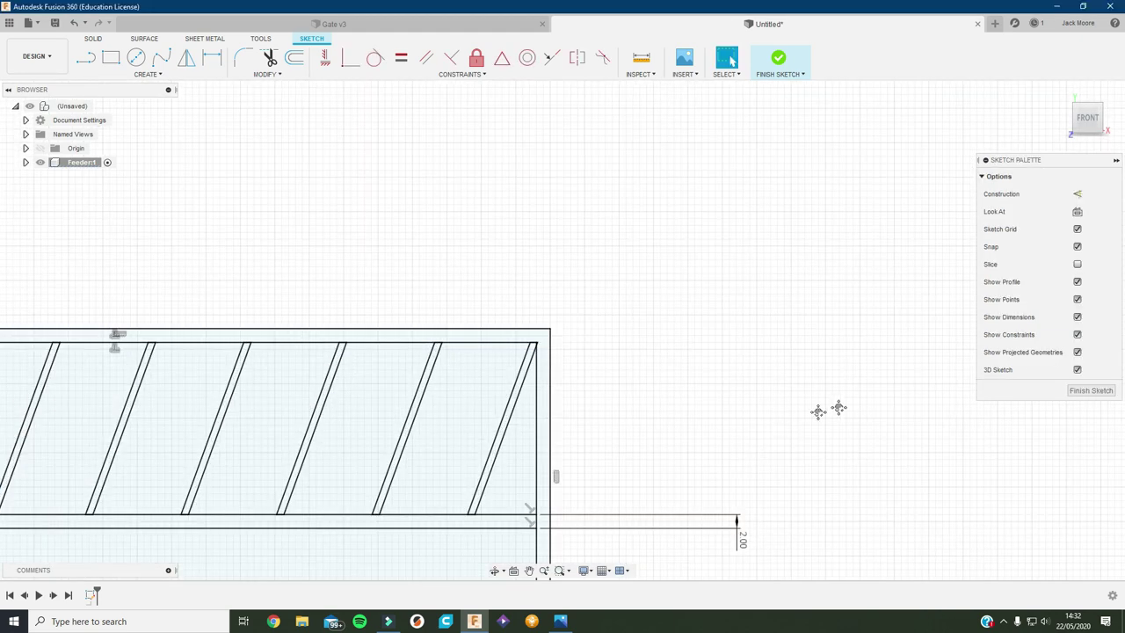
{"action": "scroll", "coordinate": [352, 289], "scroll_direction": "up", "scroll_amount": 2}
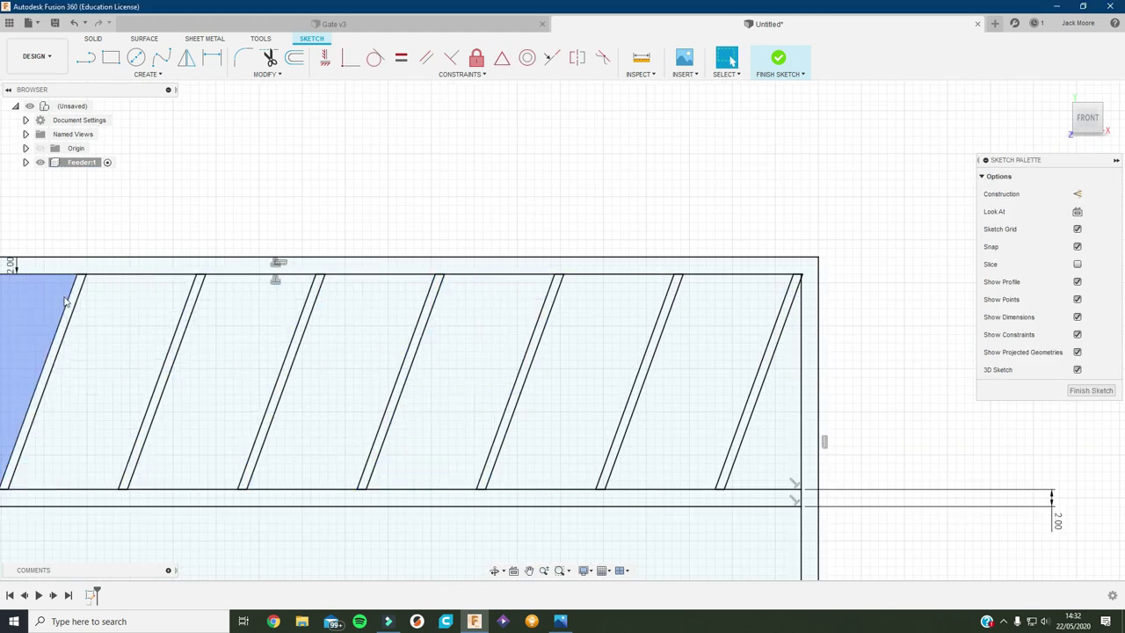
{"action": "scroll", "coordinate": [96, 312], "scroll_direction": "down", "scroll_amount": 3}
{"action": "scroll", "coordinate": [100, 319], "scroll_direction": "down", "scroll_amount": 2}
{"action": "middle_click_drag", "start_coordinate": [168, 208], "coordinate": [394, 179]}
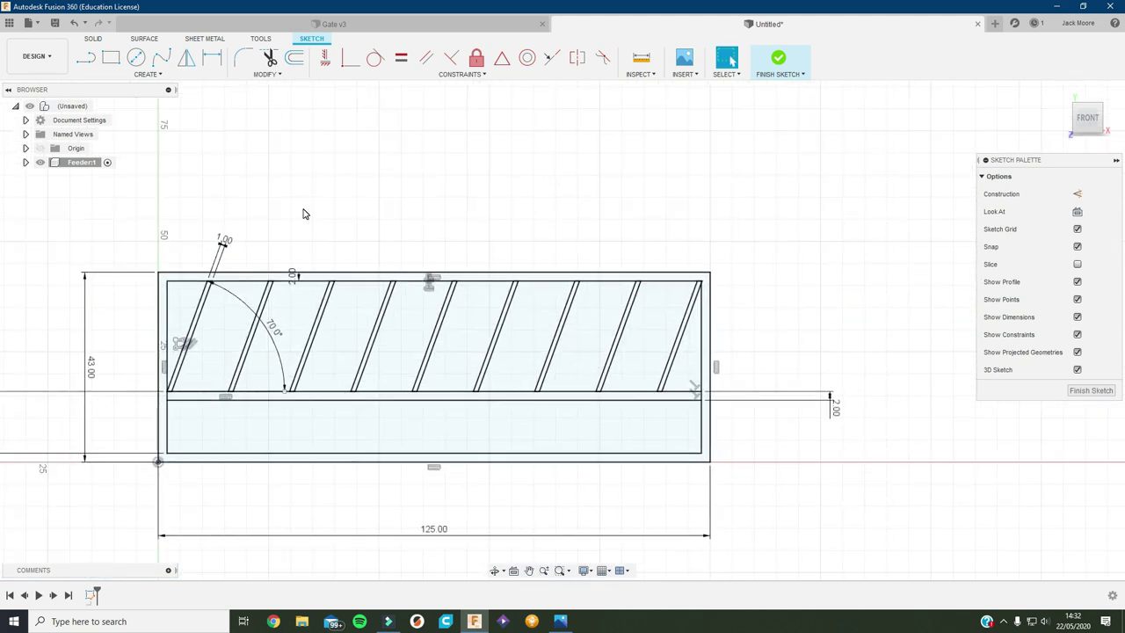
Step: Finish the sketch and extrude the outer frame, all diagonal strips and the right-hand triangle into one body
{"action": "left_click", "coordinate": [778, 60]}
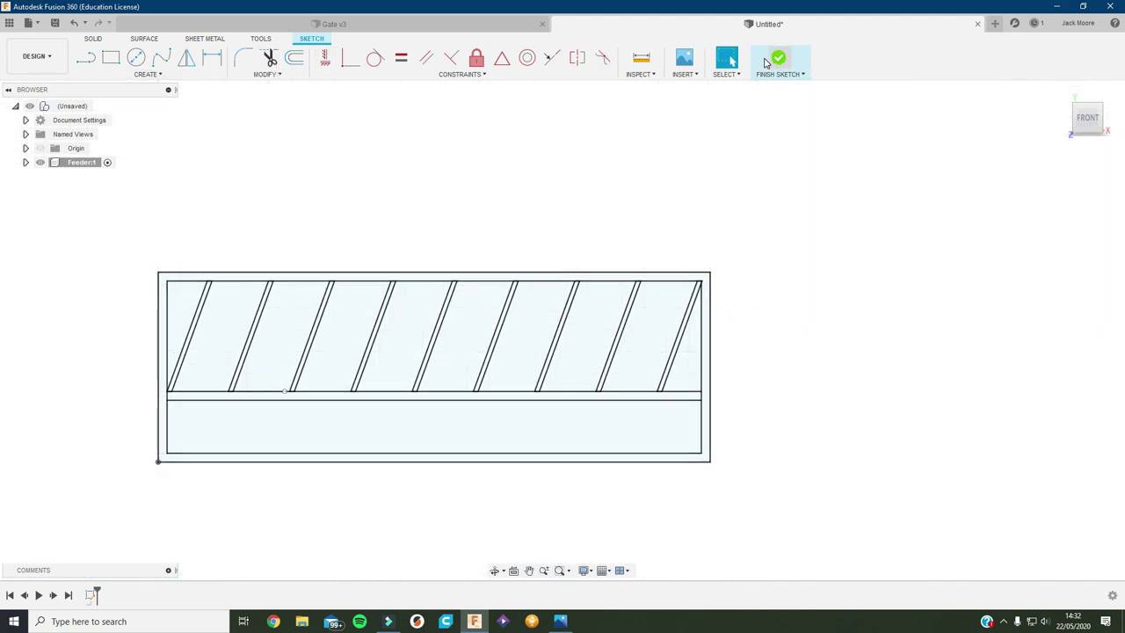
{"action": "left_click", "coordinate": [244, 57]}
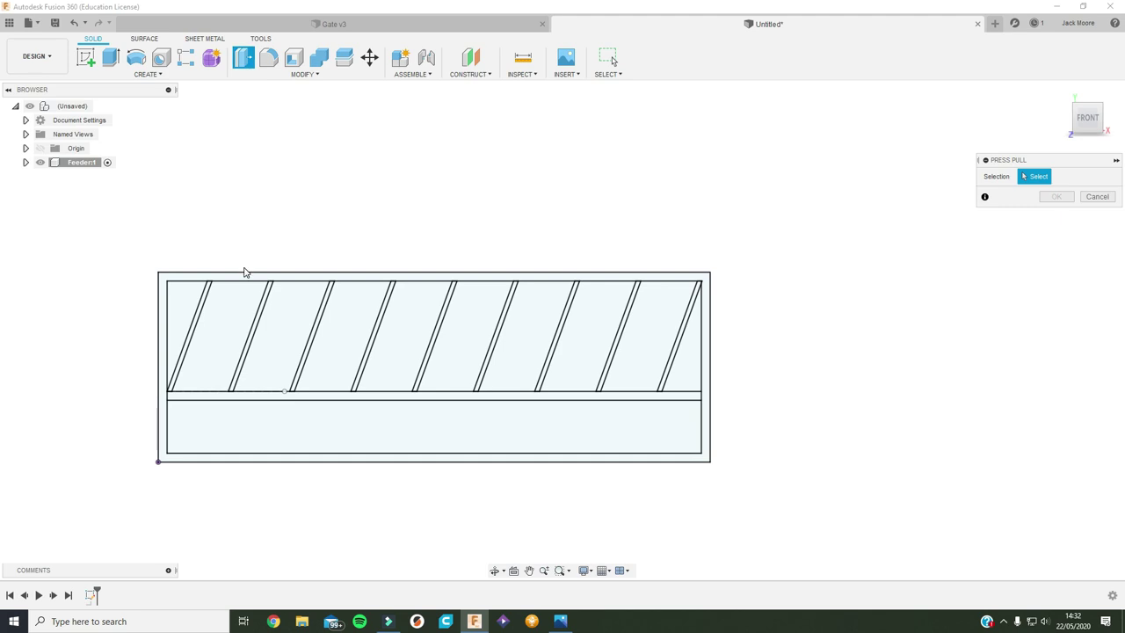
{"action": "left_click", "coordinate": [239, 275]}
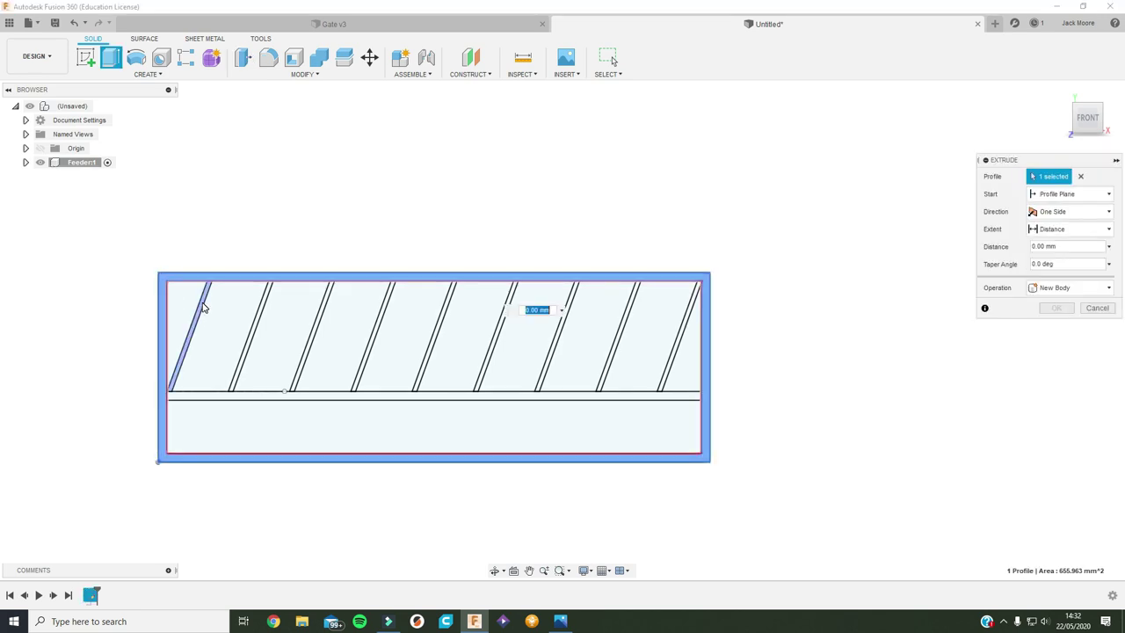
{"action": "left_click", "coordinate": [202, 308]}
{"action": "left_click", "coordinate": [261, 311]}
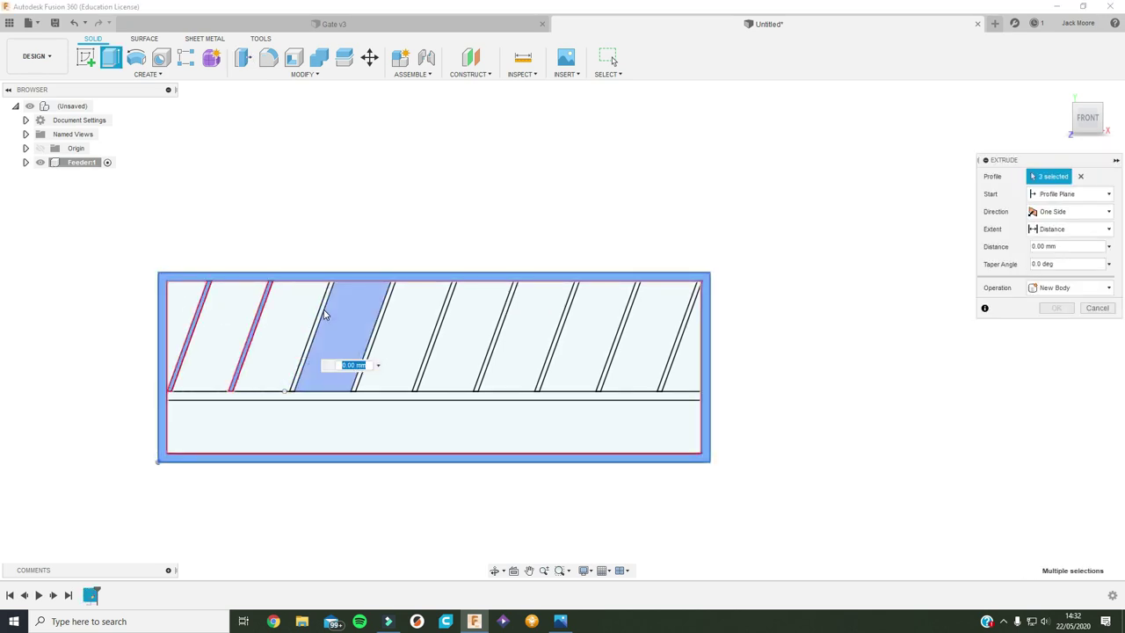
{"action": "left_click", "coordinate": [323, 315]}
{"action": "left_click", "coordinate": [377, 326]}
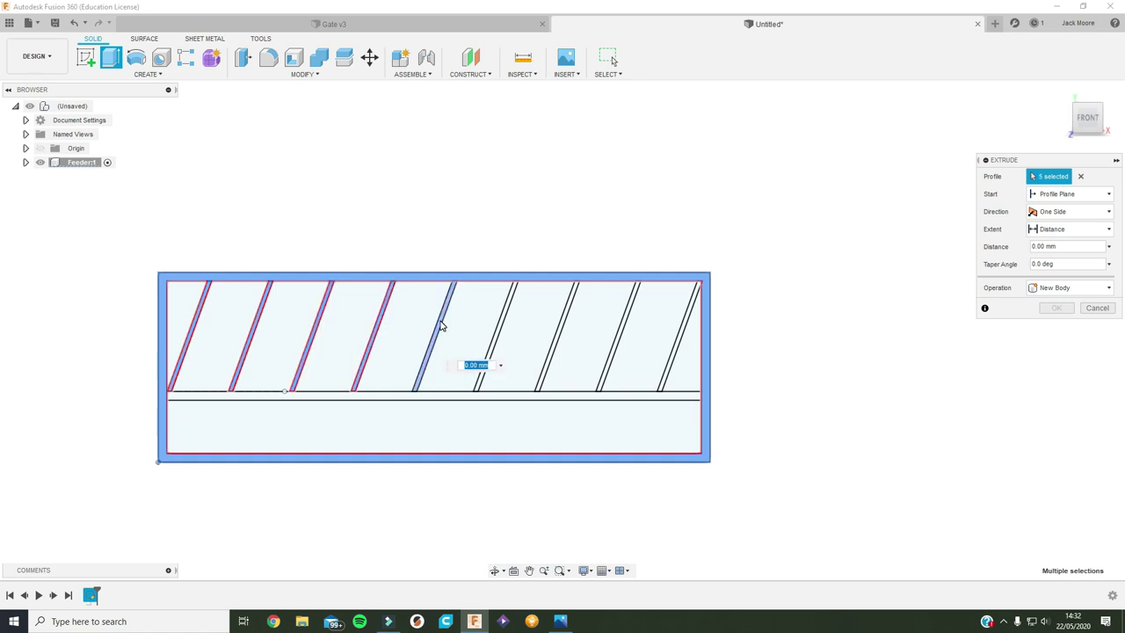
{"action": "left_click", "coordinate": [441, 325]}
{"action": "left_click", "coordinate": [500, 326]}
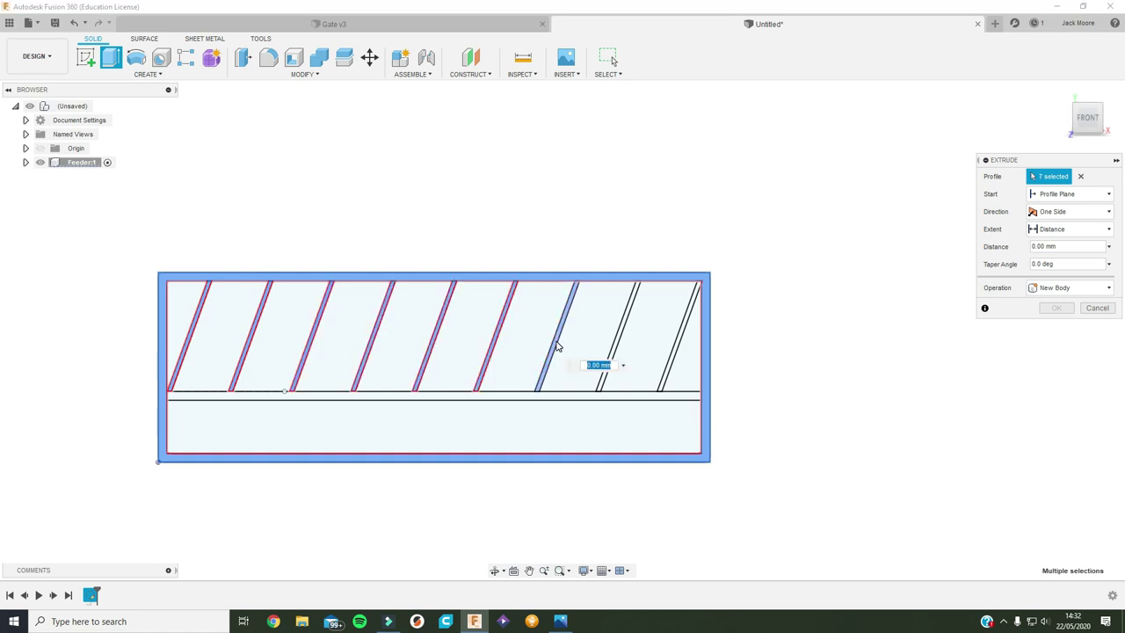
{"action": "left_click", "coordinate": [555, 346]}
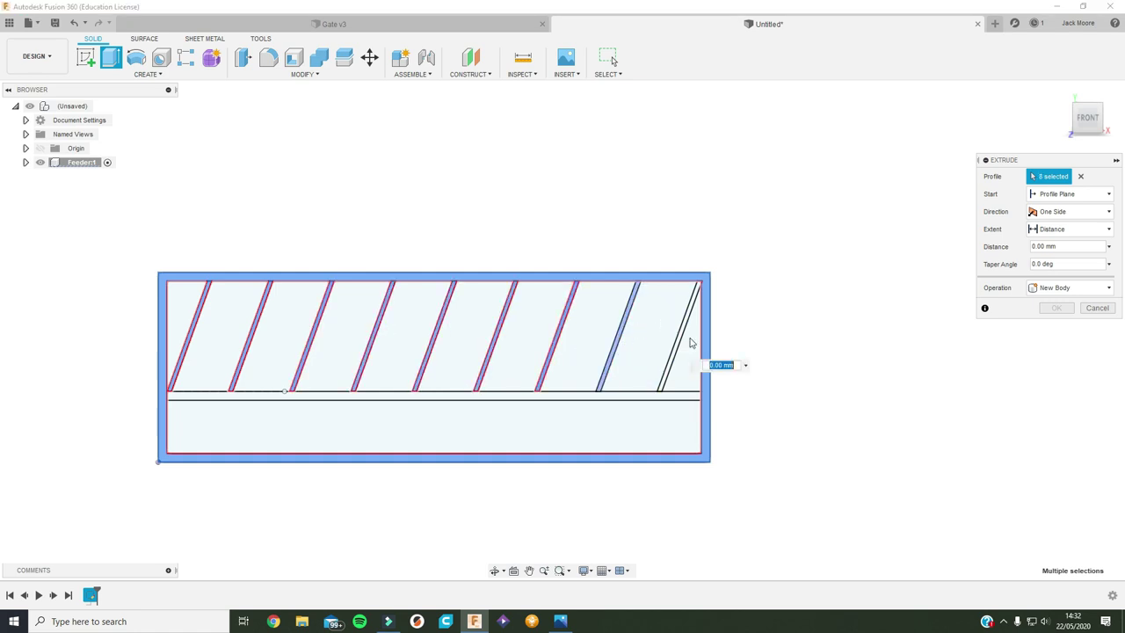
{"action": "left_click", "coordinate": [624, 336]}
{"action": "left_click", "coordinate": [680, 339]}
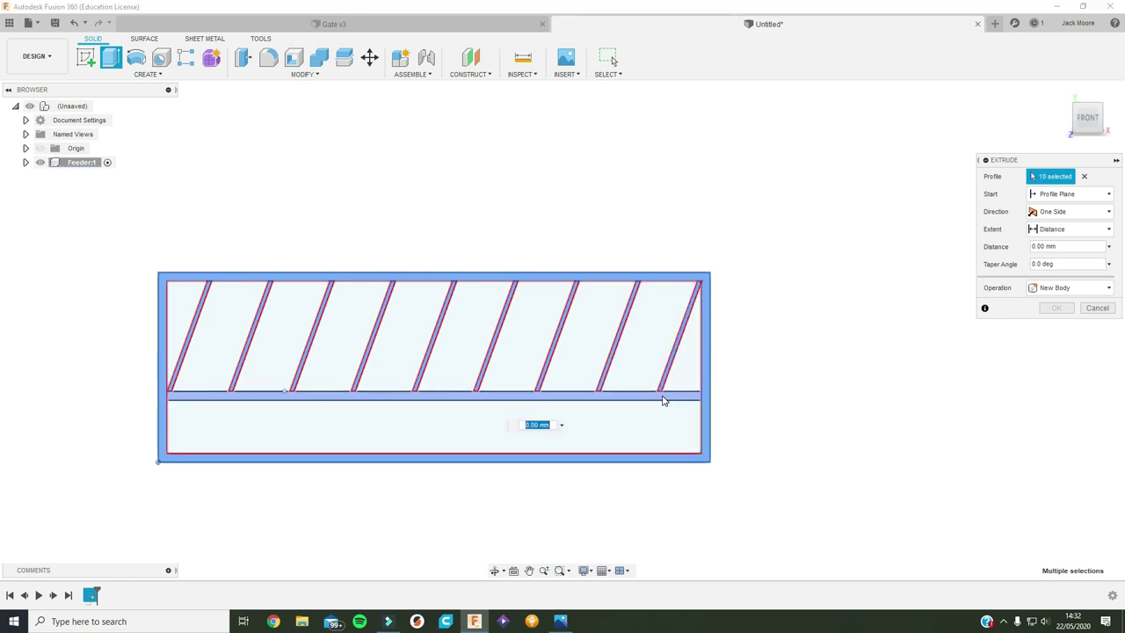
{"action": "left_click", "coordinate": [673, 390]}
{"action": "key", "text": "Return"}
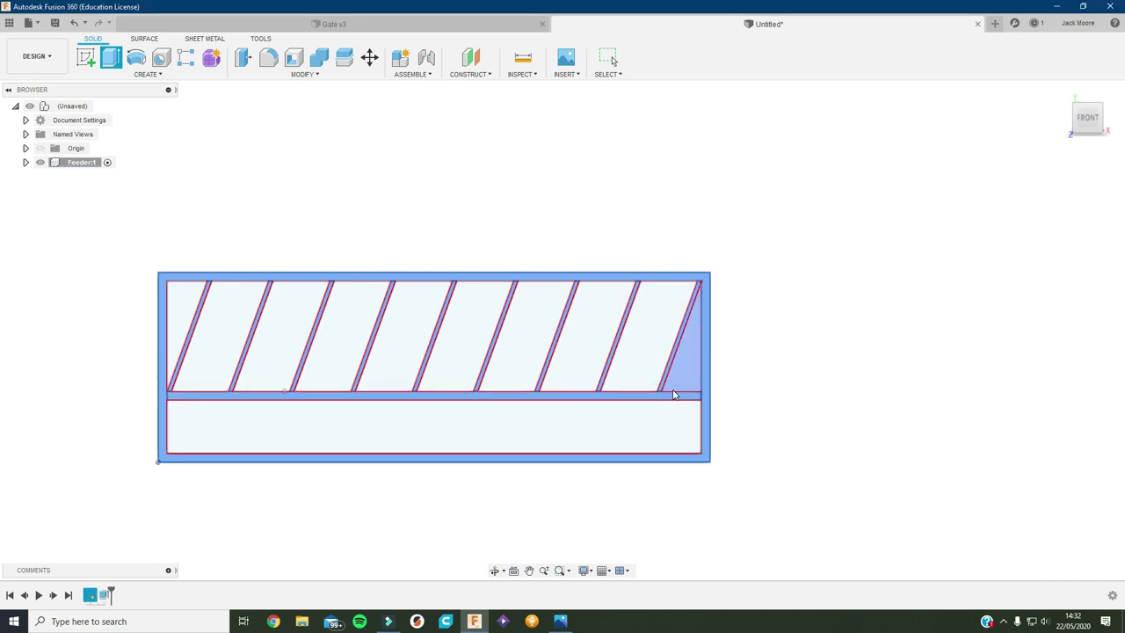
{"action": "mouse_move", "coordinate": [773, 354]}
{"action": "middle_mouse_down", "text": "shift"}
{"action": "mouse_move", "coordinate": [744, 345]}
{"action": "mouse_move", "coordinate": [705, 358]}
{"action": "mouse_move", "coordinate": [730, 346]}
{"action": "mouse_move", "coordinate": [758, 362]}
{"action": "middle_mouse_up", "text": "shift"}
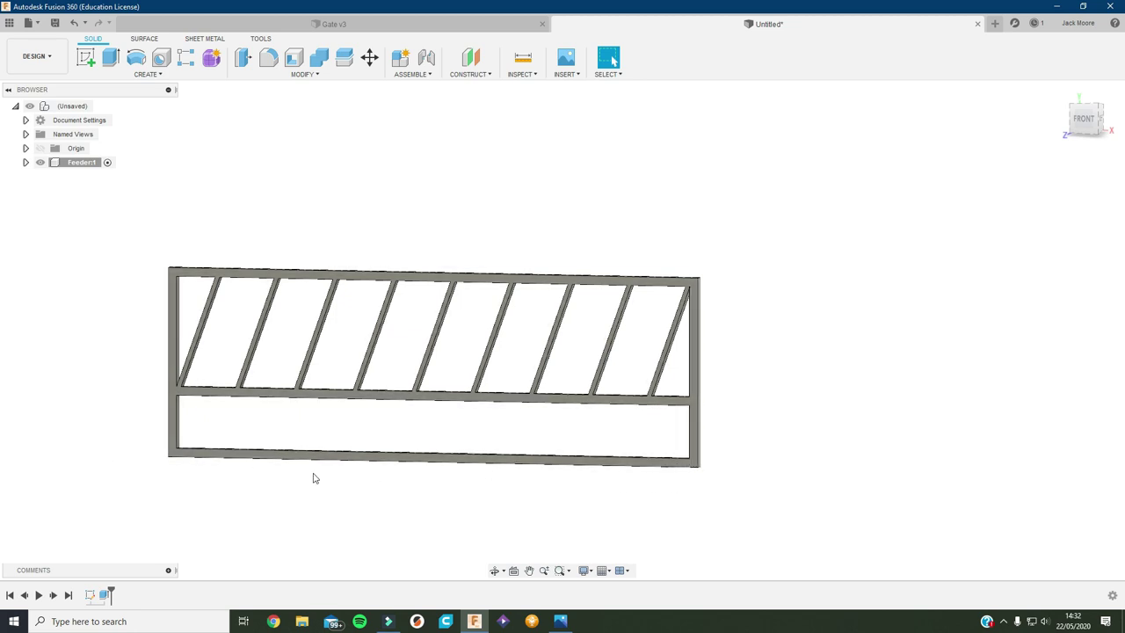
{"action": "middle_click_drag", "start_coordinate": [786, 430], "coordinate": [818, 433], "text": "shift"}
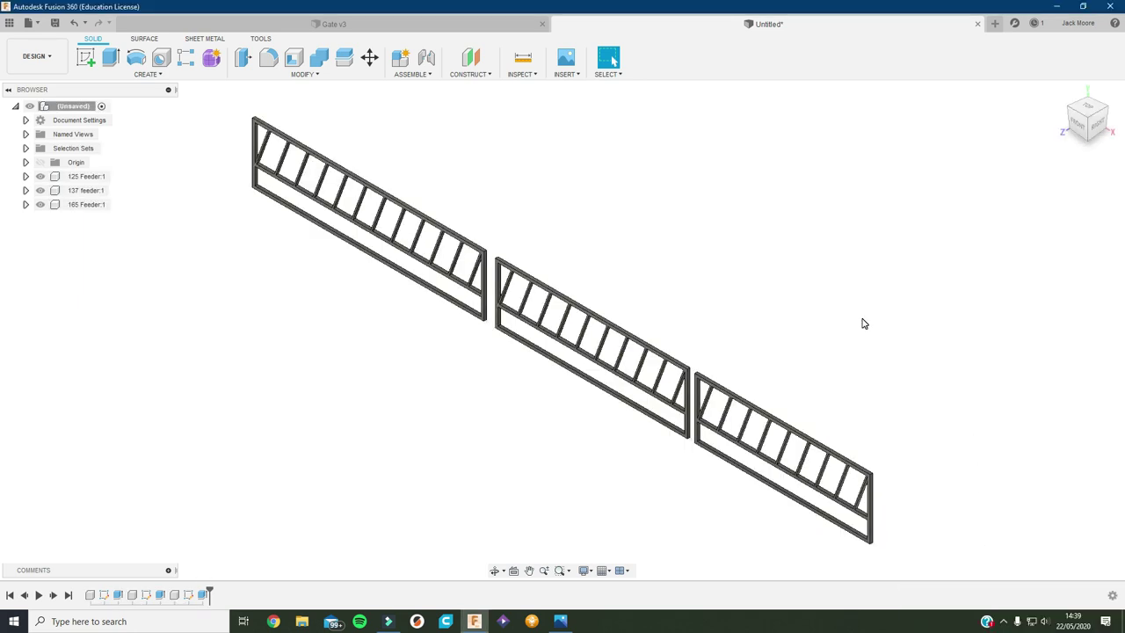
Step: Orbit to a front view of the 125, 137 and 165 Feeder panels
{"action": "middle_click_drag", "start_coordinate": [790, 348], "coordinate": [738, 315], "text": "shift"}
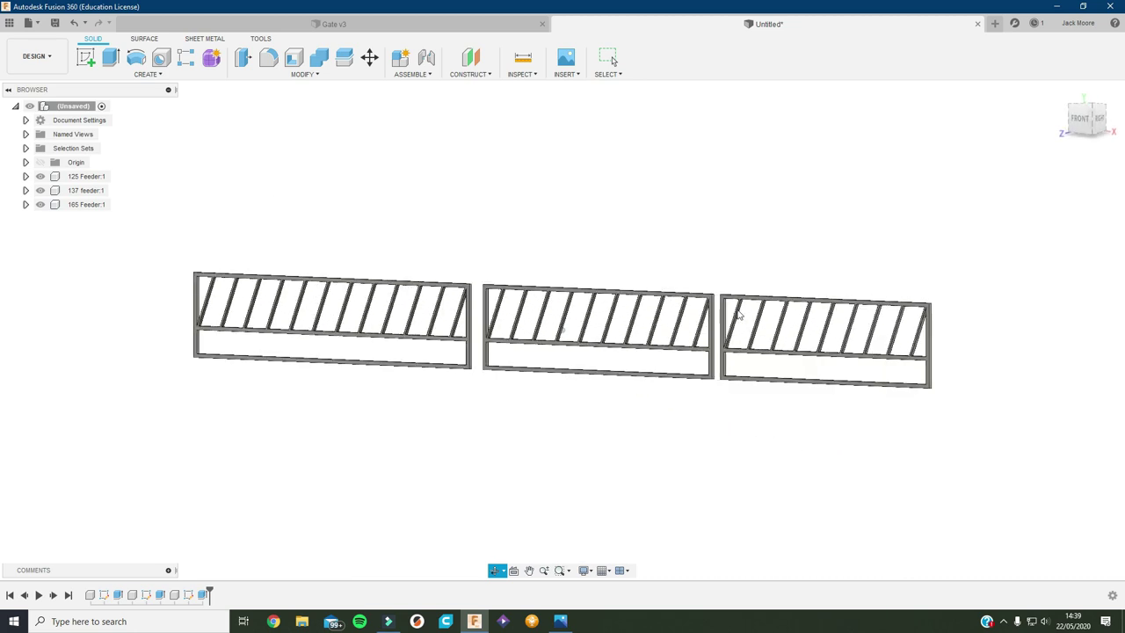
{"action": "left_click", "coordinate": [39, 189]}
{"action": "left_click", "coordinate": [40, 204]}
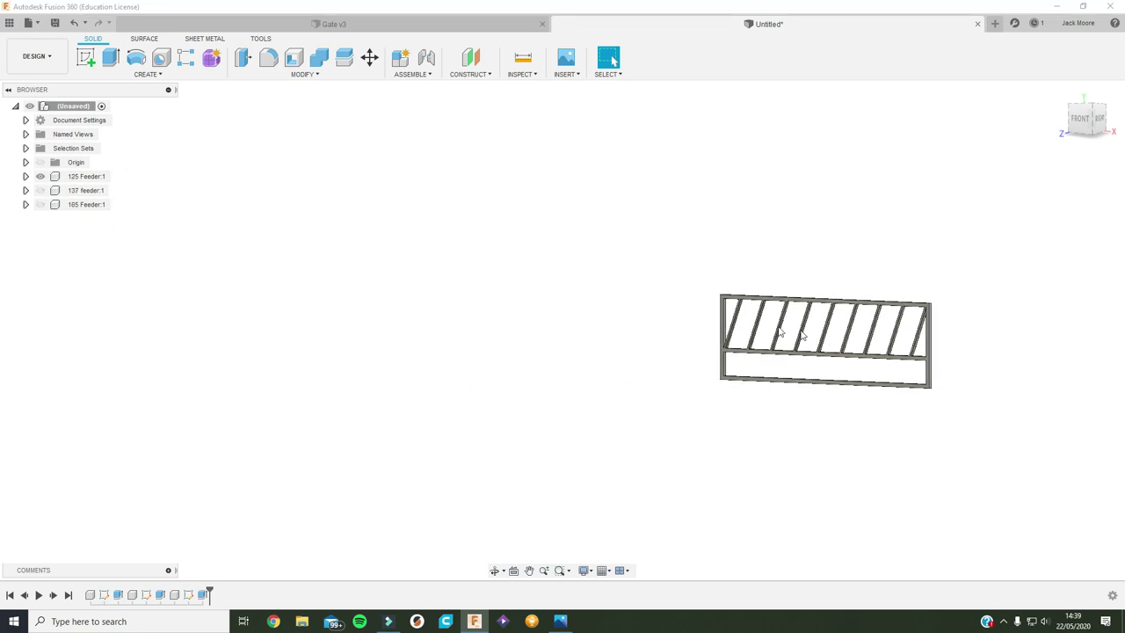
{"action": "middle_click_drag", "start_coordinate": [914, 360], "coordinate": [545, 290], "text": "shift"}
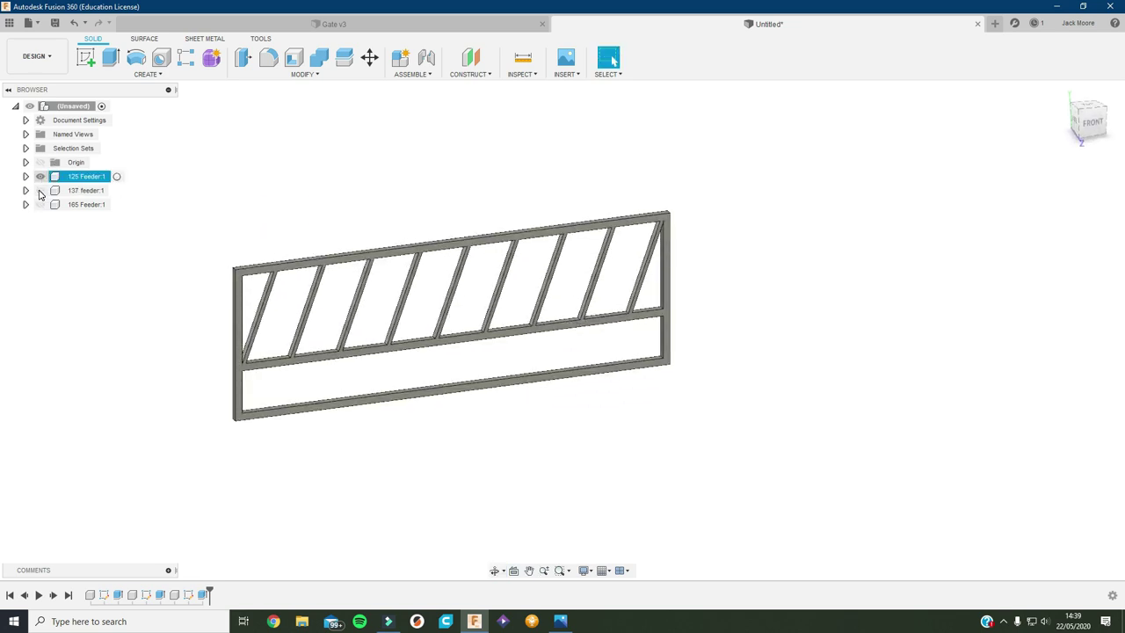
{"action": "left_click", "coordinate": [39, 189]}
{"action": "left_click", "coordinate": [39, 177]}
{"action": "key", "text": "F6"}
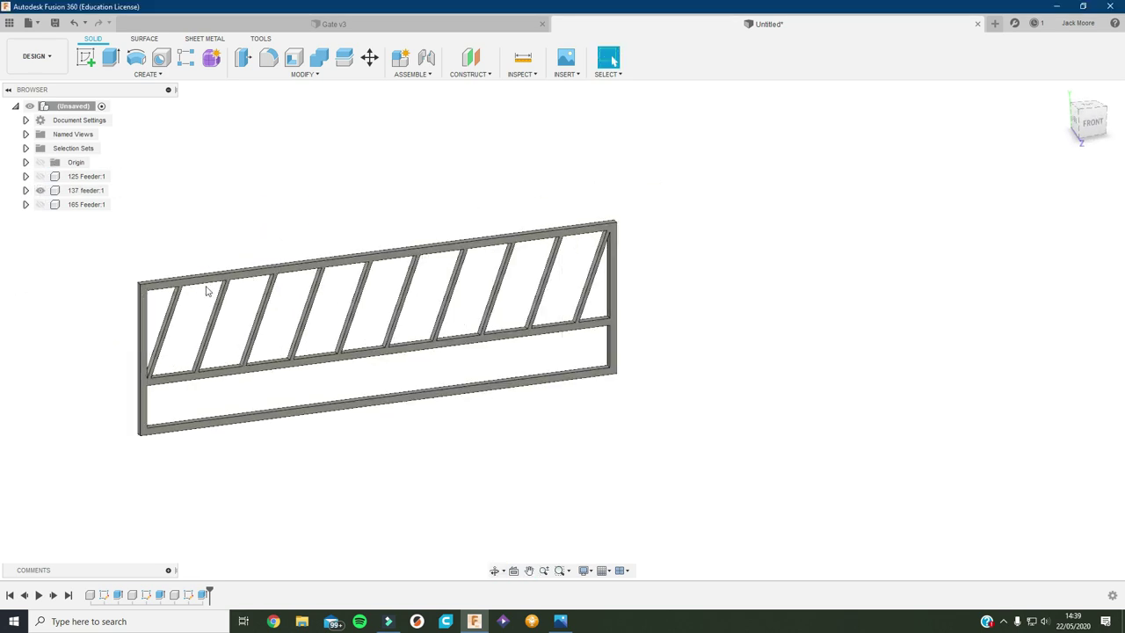
{"action": "left_click", "coordinate": [39, 190]}
{"action": "left_click", "coordinate": [40, 204]}
{"action": "key", "text": "F6"}
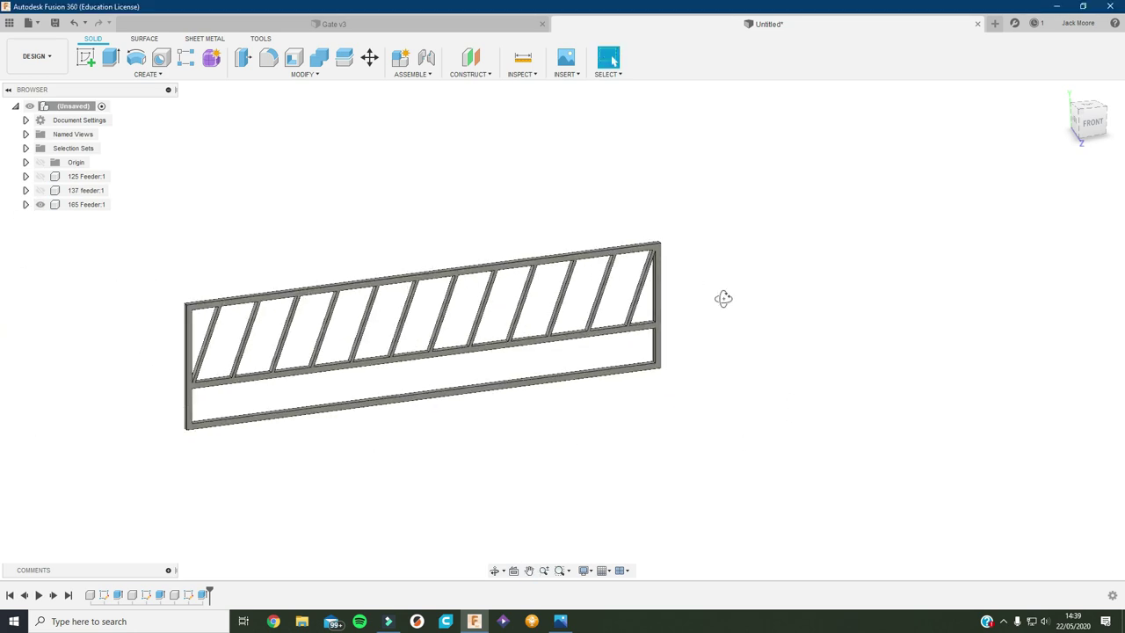
{"action": "middle_click_drag", "start_coordinate": [709, 290], "coordinate": [680, 288], "text": "shift"}
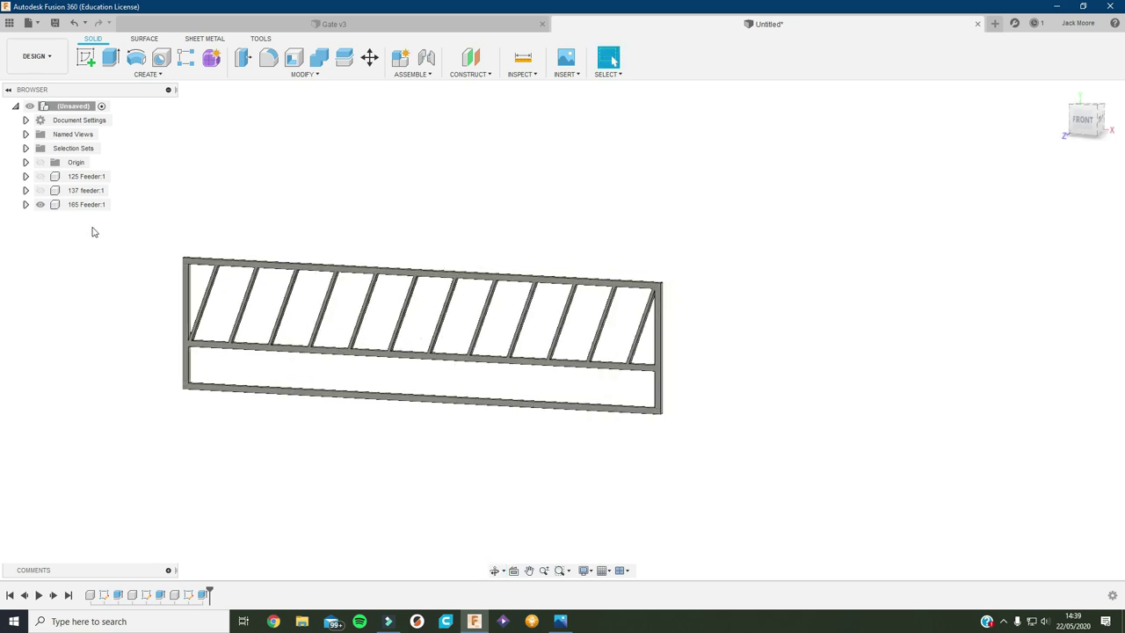
{"action": "left_click", "coordinate": [39, 204]}
{"action": "left_click", "coordinate": [40, 190]}
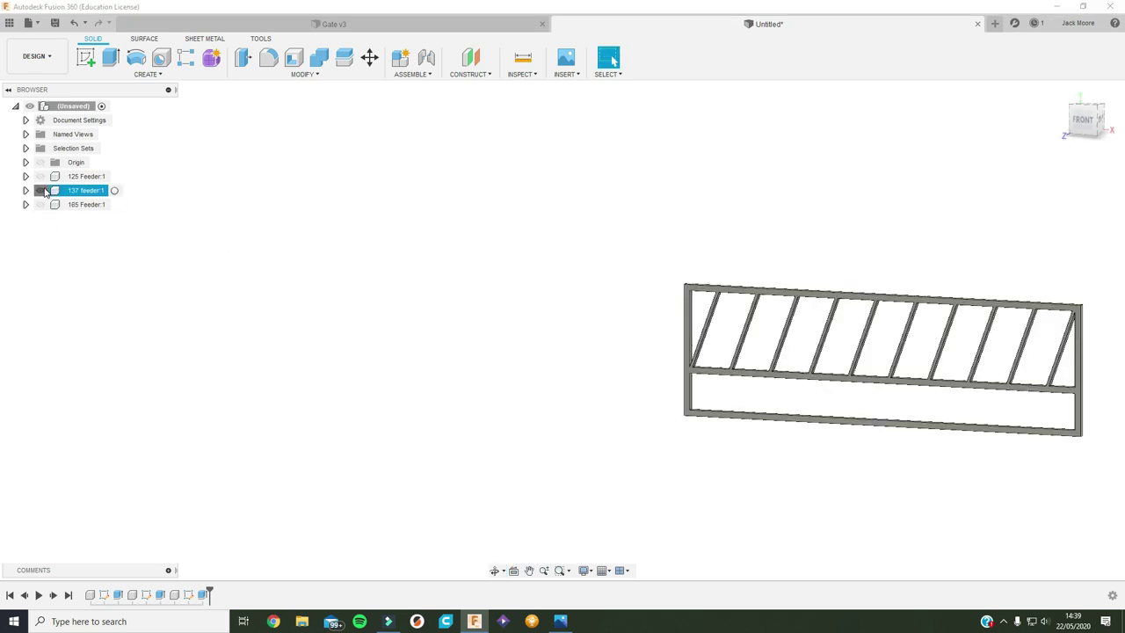
{"action": "left_click", "coordinate": [39, 190]}
{"action": "left_click", "coordinate": [39, 176]}
{"action": "middle_click_drag", "start_coordinate": [648, 246], "coordinate": [158, 281]}
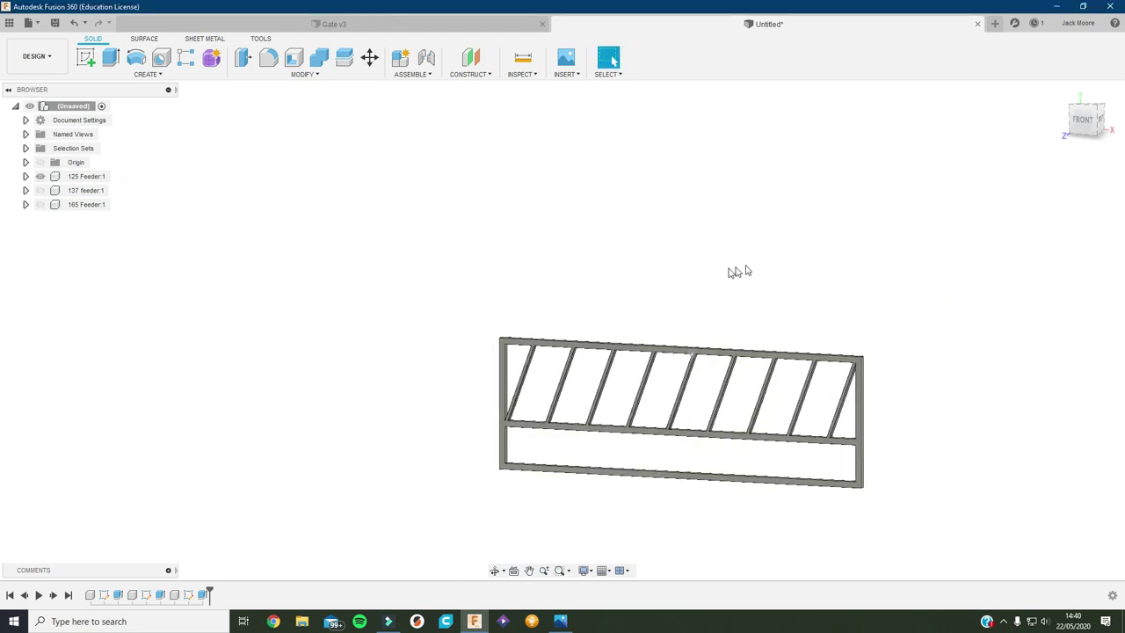
{"action": "middle_click_drag", "start_coordinate": [836, 349], "coordinate": [821, 292]}
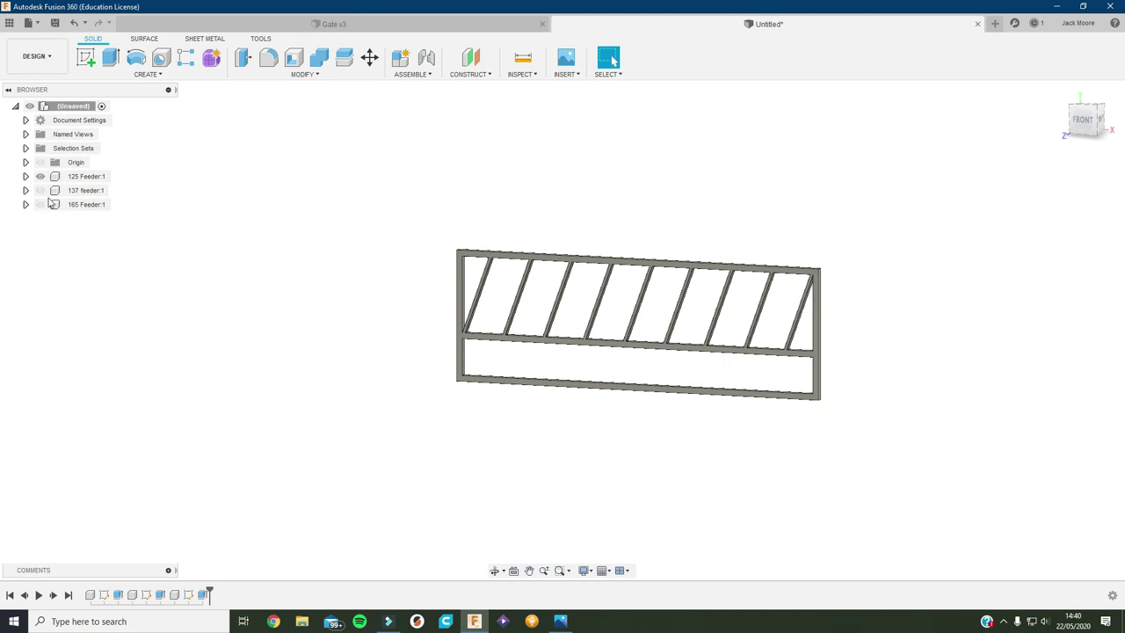
{"action": "left_click", "coordinate": [39, 190]}
{"action": "left_click", "coordinate": [39, 204]}
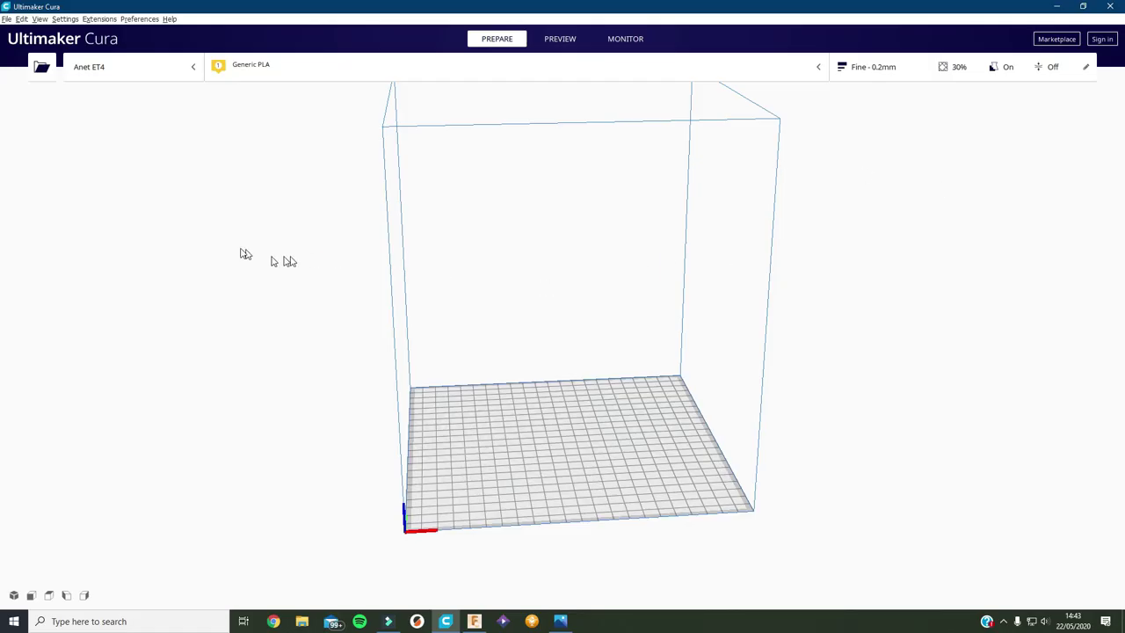
Step: Open 125, 137 and 165 Feeder from 3d models > Feed Barriers into Cura
{"action": "left_click", "coordinate": [44, 77]}
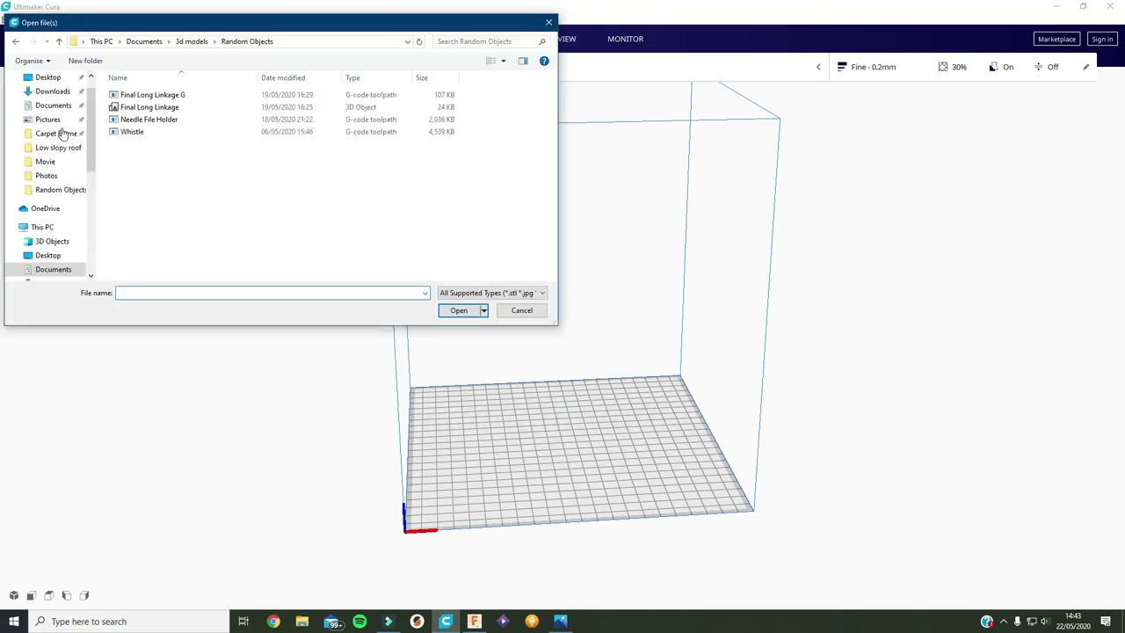
{"action": "left_click", "coordinate": [186, 41]}
{"action": "double_click", "coordinate": [149, 132]}
{"action": "left_click_drag", "start_coordinate": [146, 170], "coordinate": [145, 102]}
{"action": "left_click", "coordinate": [458, 310]}
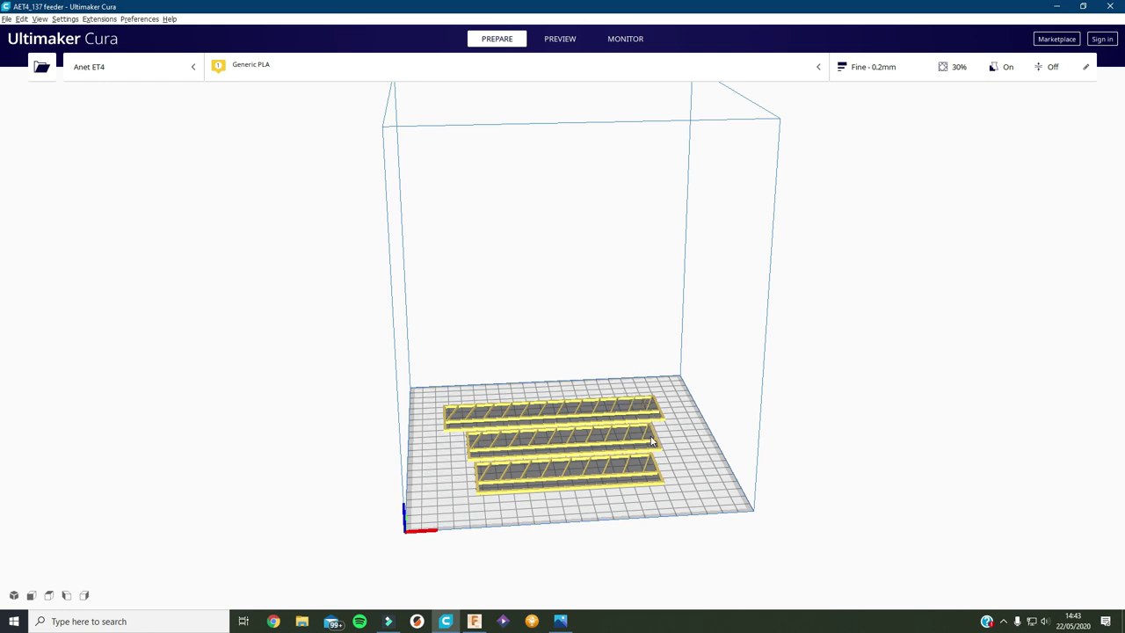
Step: Spread the back and middle feeder models apart on the build plate
{"action": "right_click_drag", "start_coordinate": [625, 402], "coordinate": [812, 294]}
{"action": "scroll", "coordinate": [608, 461], "scroll_direction": "up", "scroll_amount": 5}
{"action": "scroll", "coordinate": [620, 355], "scroll_direction": "up", "scroll_amount": 2}
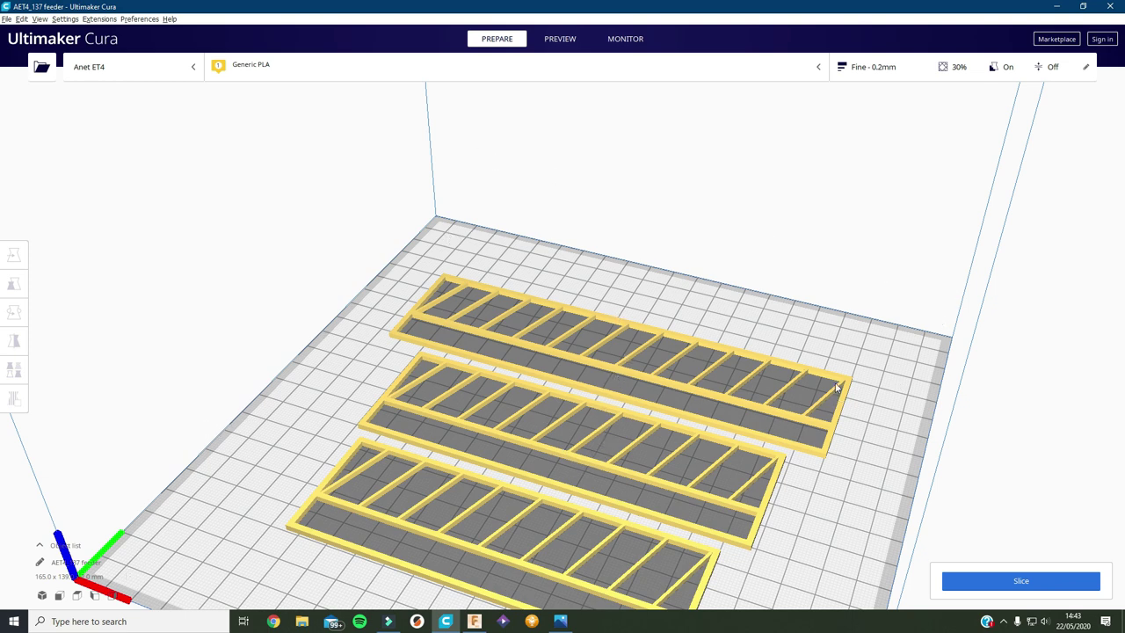
{"action": "right_click_drag", "start_coordinate": [829, 389], "coordinate": [748, 351]}
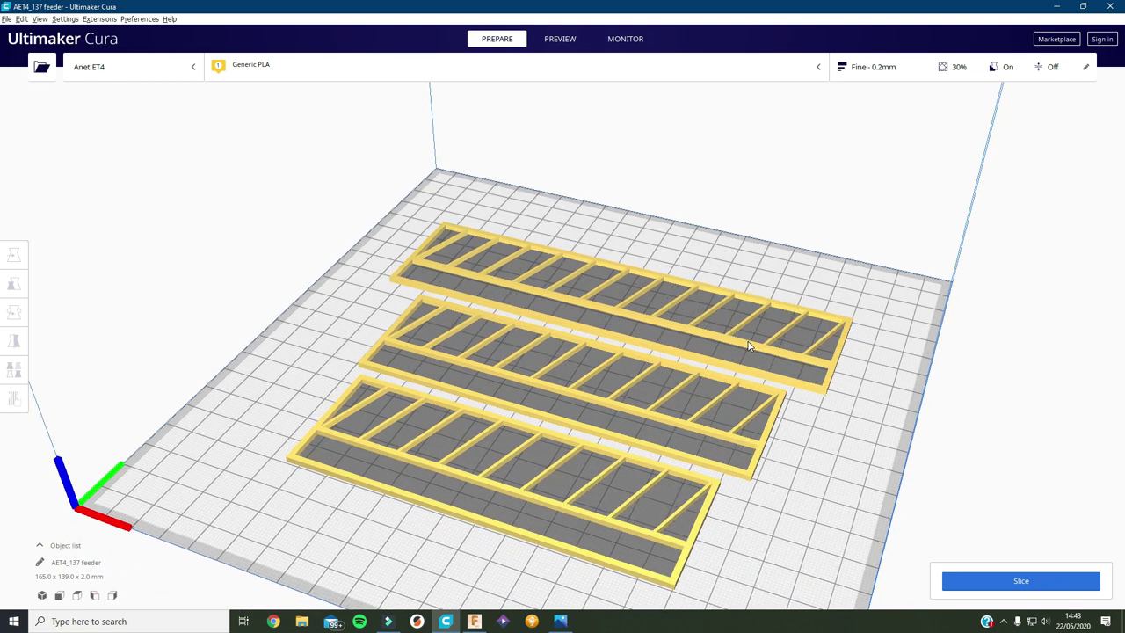
{"action": "left_click", "coordinate": [748, 348]}
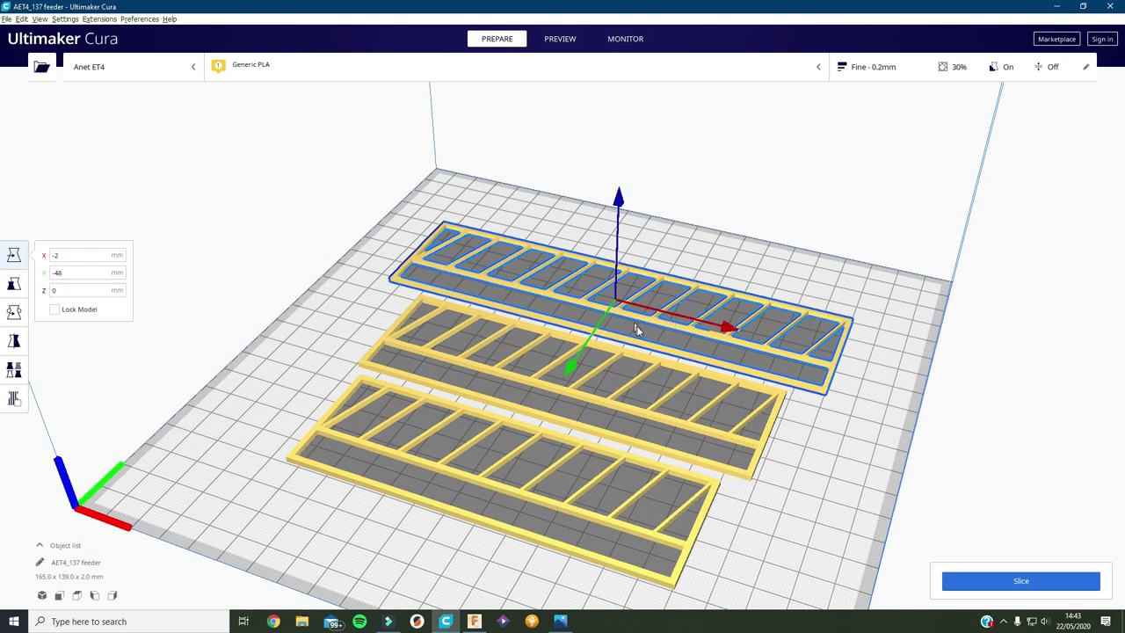
{"action": "left_click_drag", "start_coordinate": [640, 309], "coordinate": [628, 263]}
{"action": "left_click", "coordinate": [642, 361]}
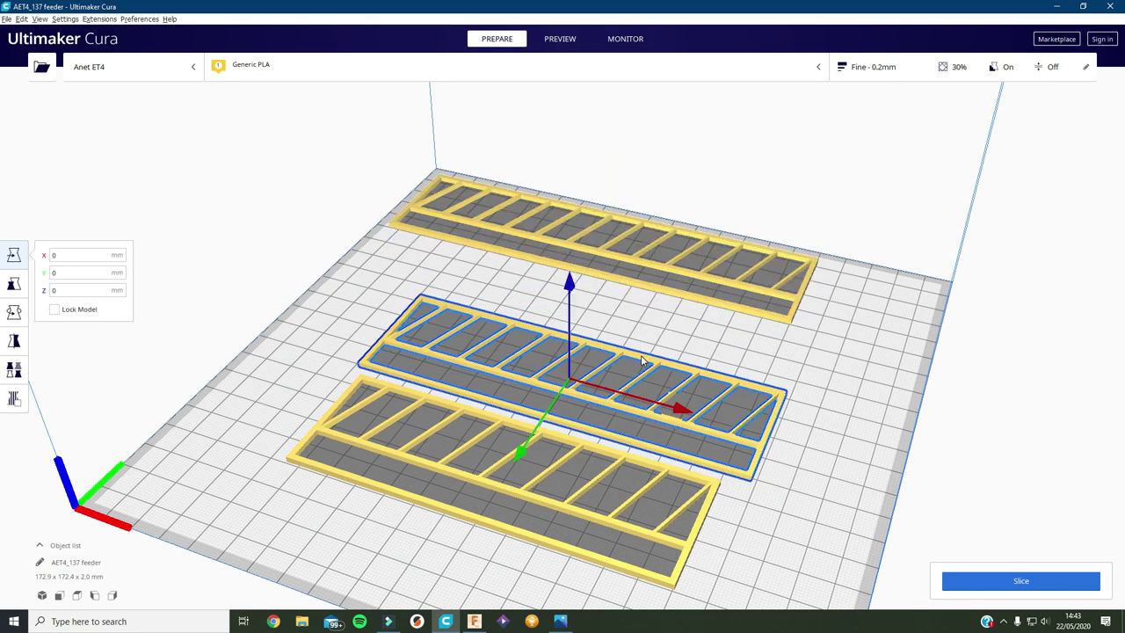
{"action": "left_click", "coordinate": [601, 454]}
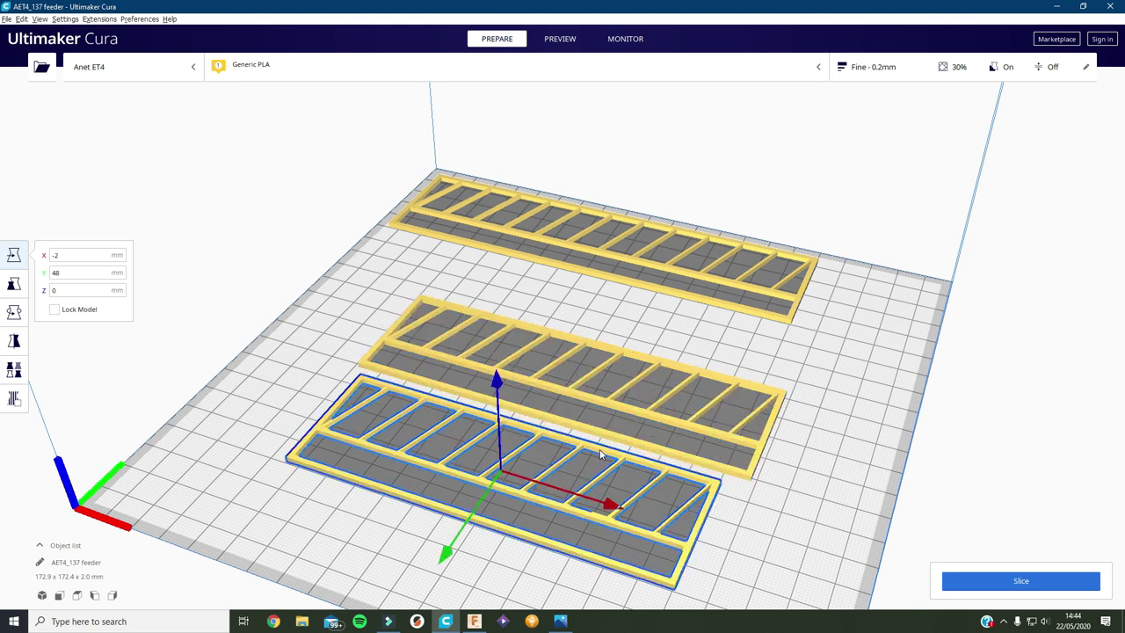
{"action": "left_click_drag", "start_coordinate": [563, 338], "coordinate": [497, 255]}
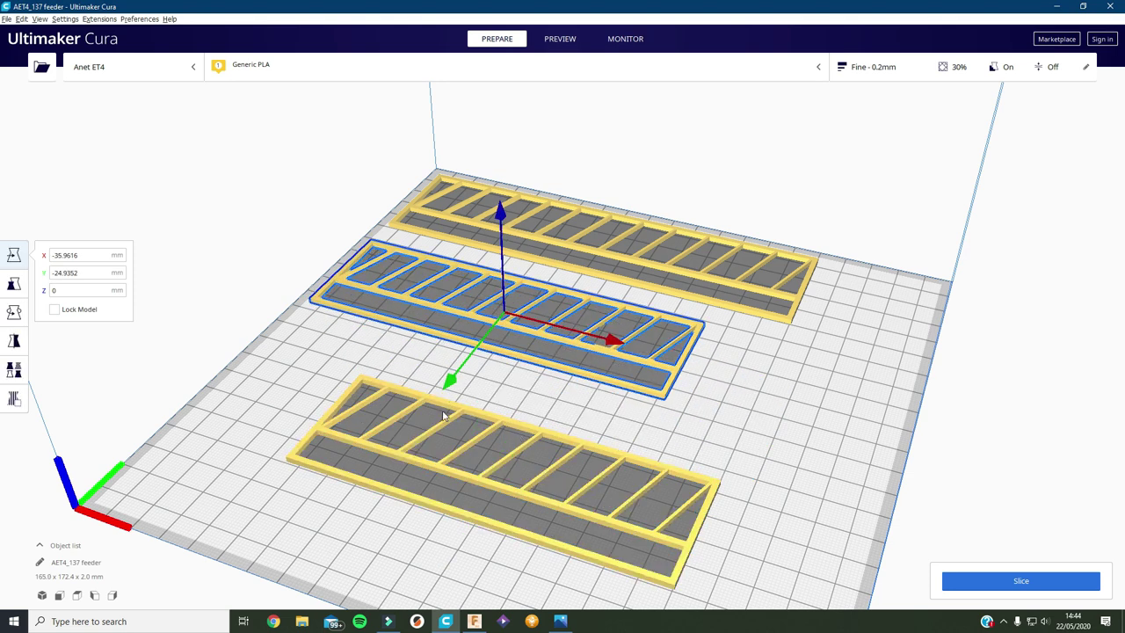
Step: Rotate the front feeder 90° onto the plate's right edge and move the middle one front-left
{"action": "left_click", "coordinate": [520, 426]}
{"action": "key", "text": "r"}
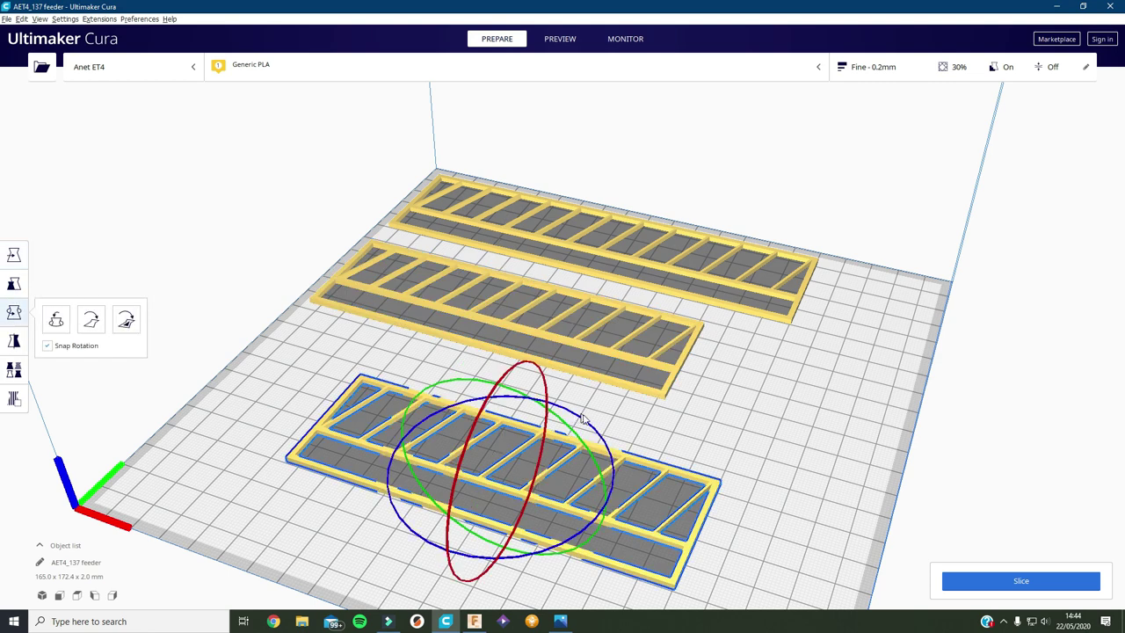
{"action": "left_click_drag", "start_coordinate": [580, 415], "coordinate": [542, 524]}
{"action": "left_click", "coordinate": [14, 256]}
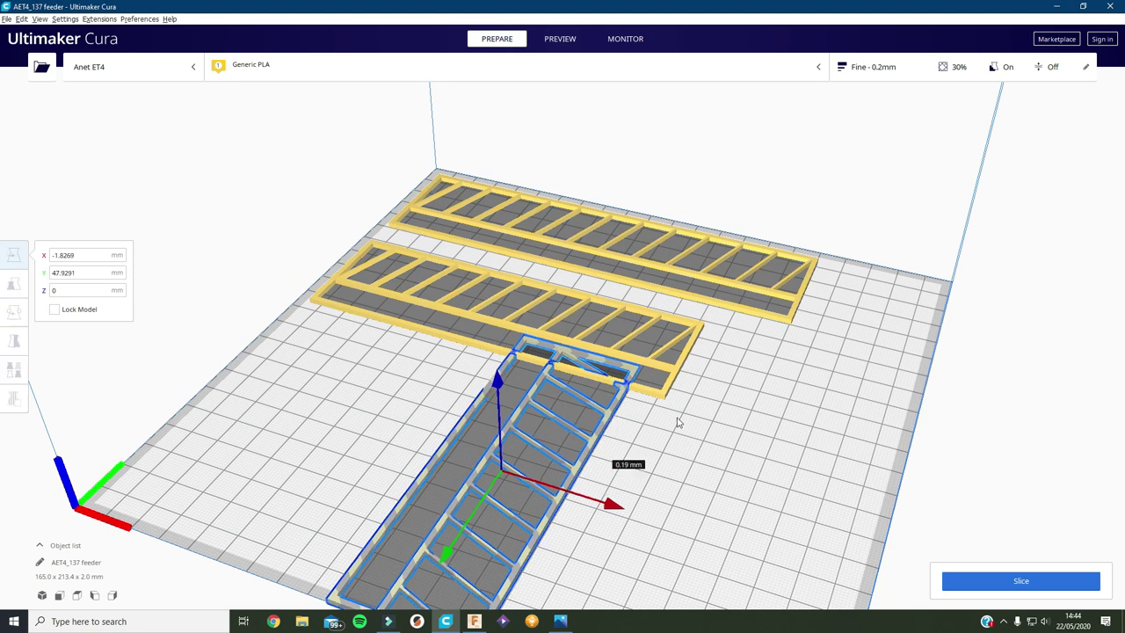
{"action": "left_click_drag", "start_coordinate": [677, 422], "coordinate": [923, 329]}
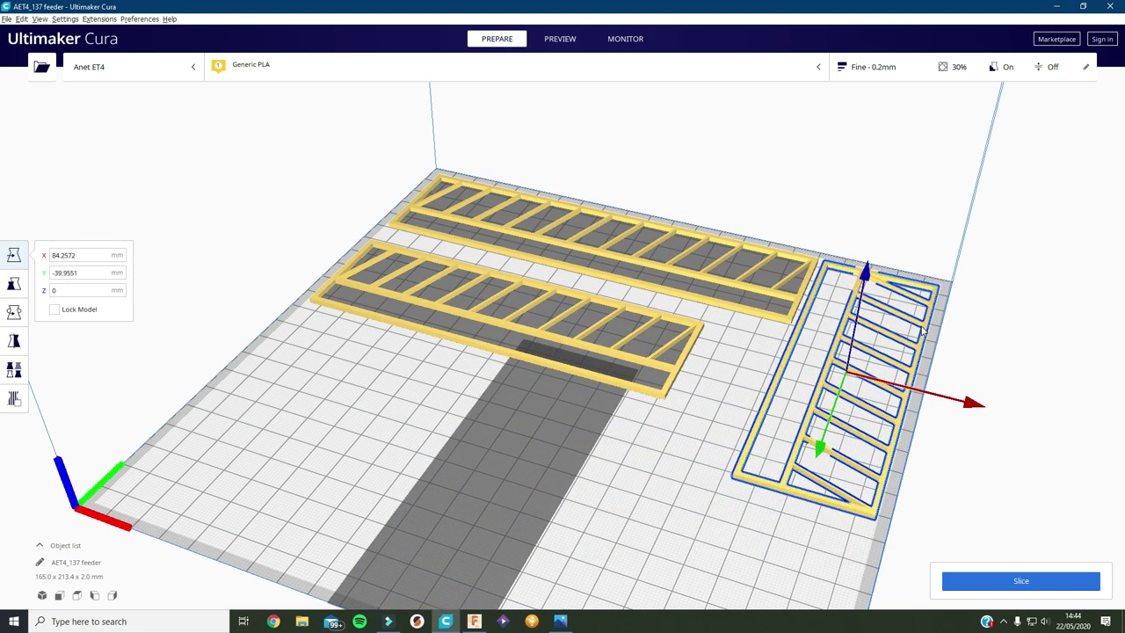
{"action": "left_click", "coordinate": [634, 392]}
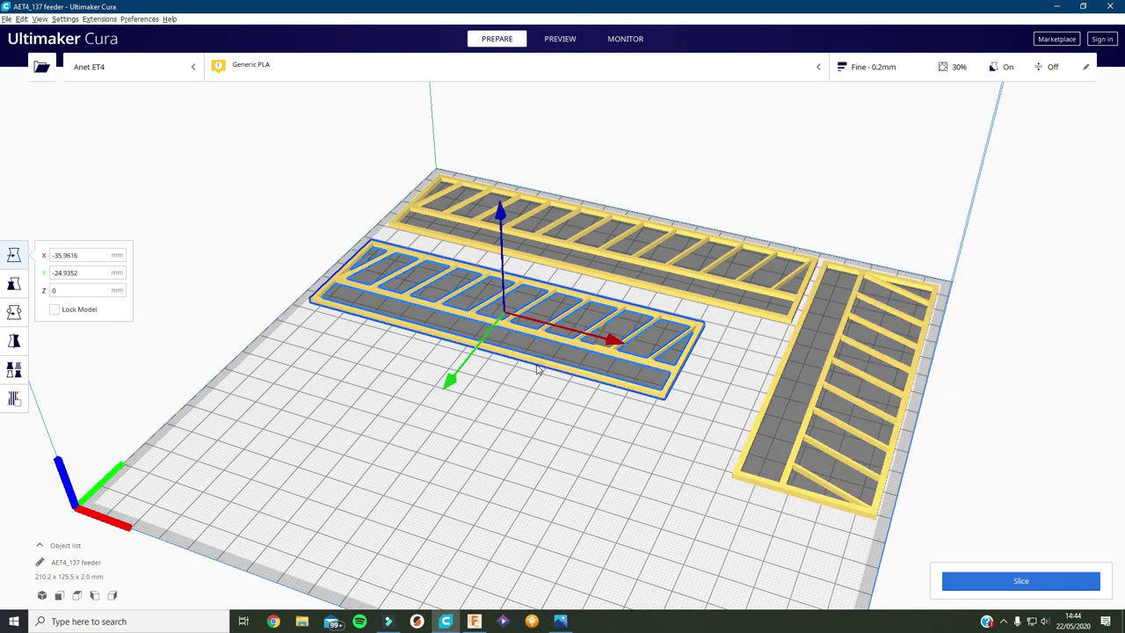
{"action": "left_click_drag", "start_coordinate": [537, 369], "coordinate": [444, 488]}
Step: Multiply the back feeder tray into one extra copy and nudge the copy into place
{"action": "left_click", "coordinate": [653, 293]}
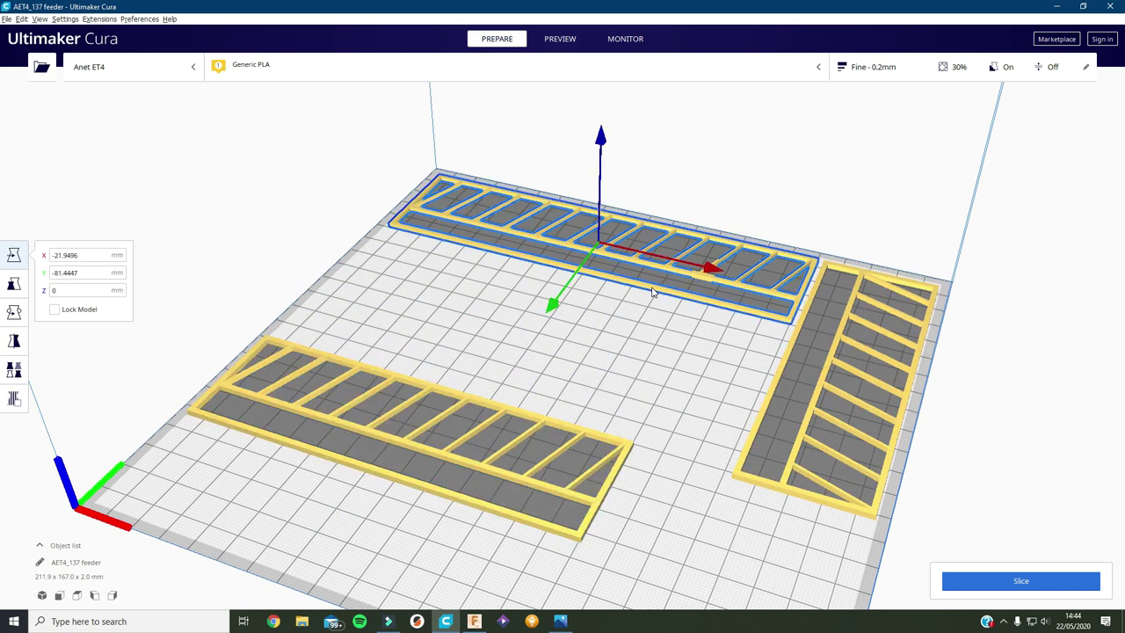
{"action": "right_click", "coordinate": [652, 294]}
{"action": "left_click", "coordinate": [680, 320]}
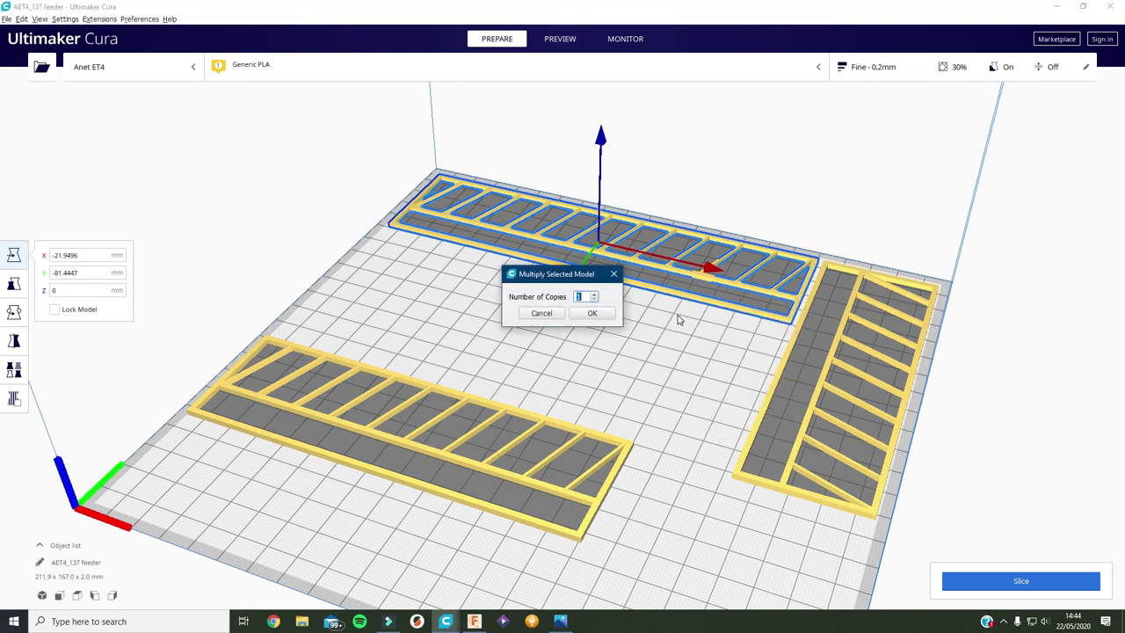
{"action": "left_click", "coordinate": [601, 316]}
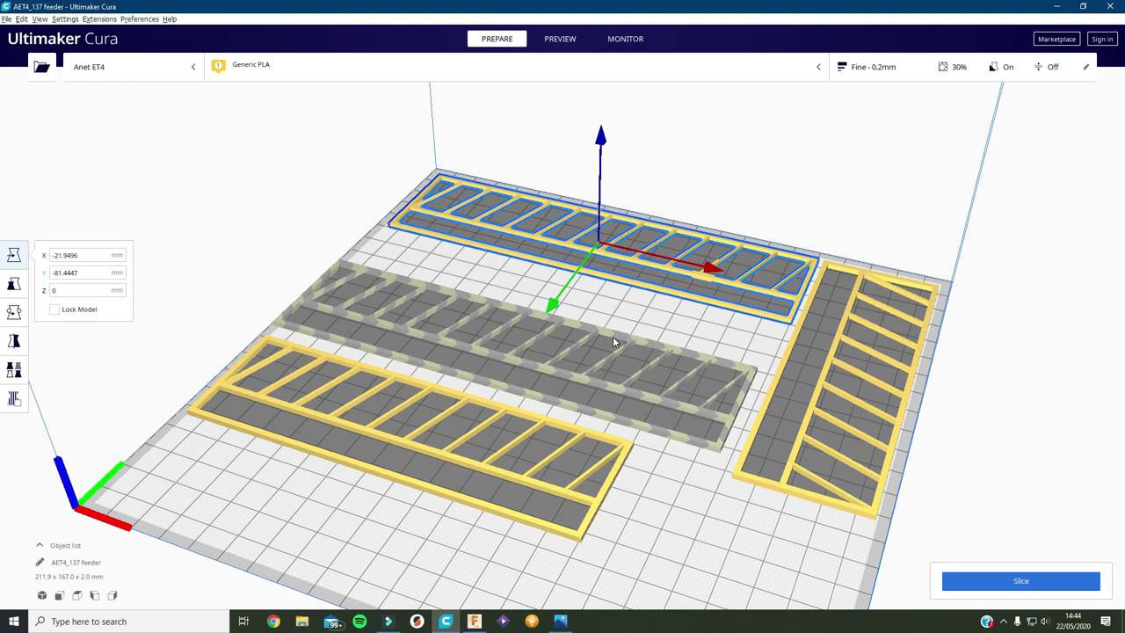
{"action": "left_click", "coordinate": [668, 437]}
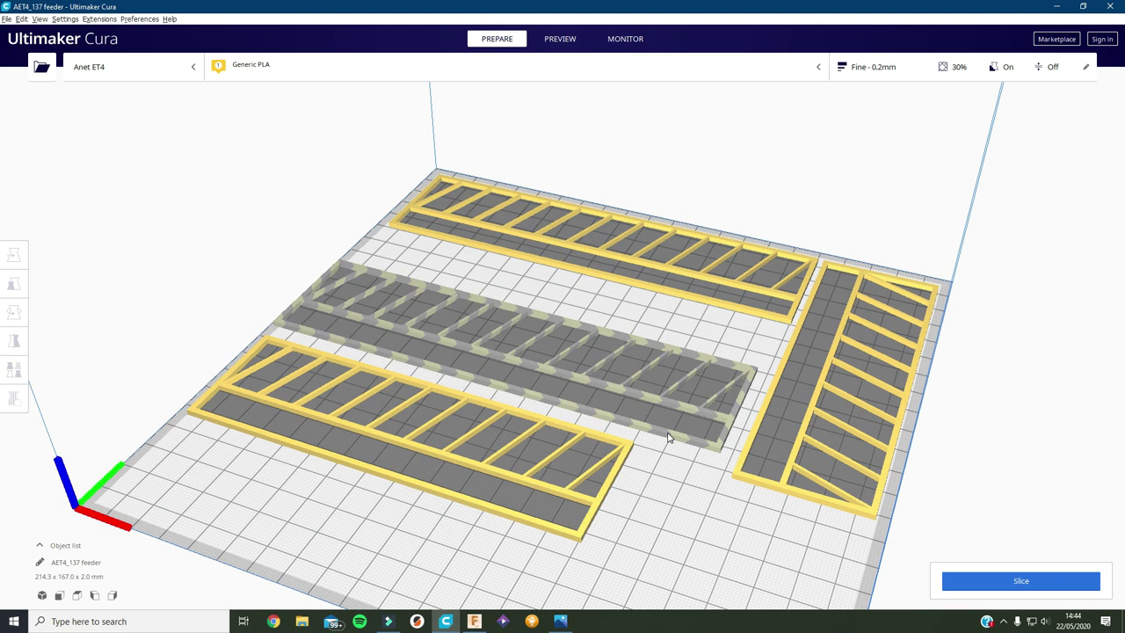
{"action": "left_click", "coordinate": [668, 438]}
{"action": "left_click_drag", "start_coordinate": [606, 419], "coordinate": [642, 374]}
{"action": "scroll", "coordinate": [685, 498], "scroll_direction": "up", "scroll_amount": 5}
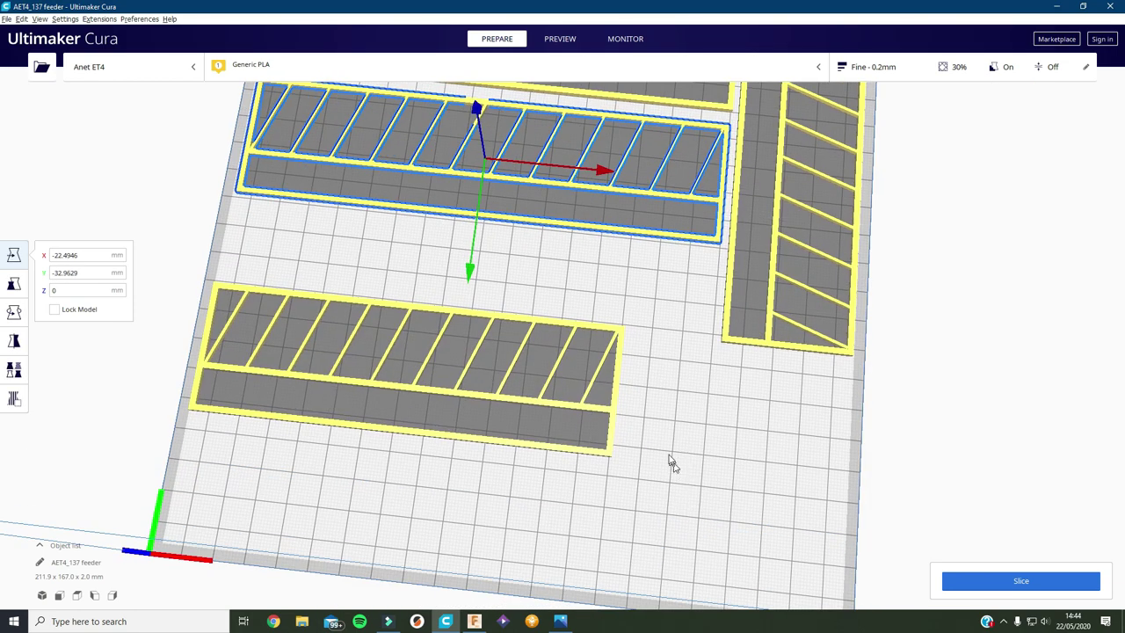
{"action": "scroll", "coordinate": [668, 455], "scroll_direction": "down", "scroll_amount": 4}
Step: Move the bottom tray up, add one more copy, and slide the new tray left
{"action": "left_click_drag", "start_coordinate": [593, 522], "coordinate": [606, 439]}
{"action": "right_click", "coordinate": [565, 440]}
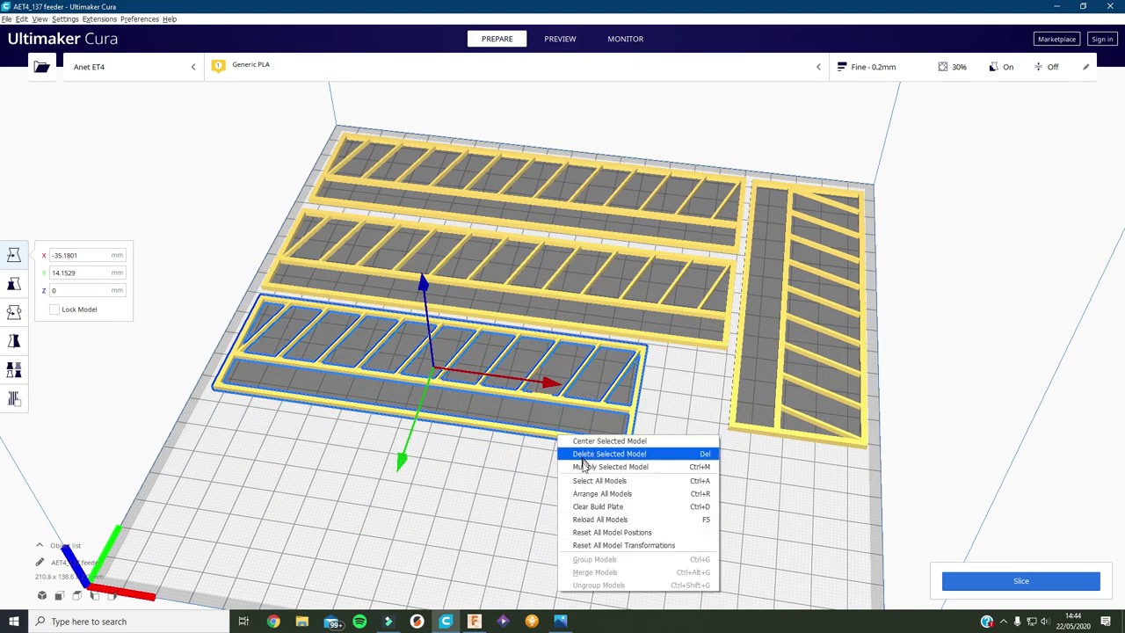
{"action": "left_click", "coordinate": [615, 466]}
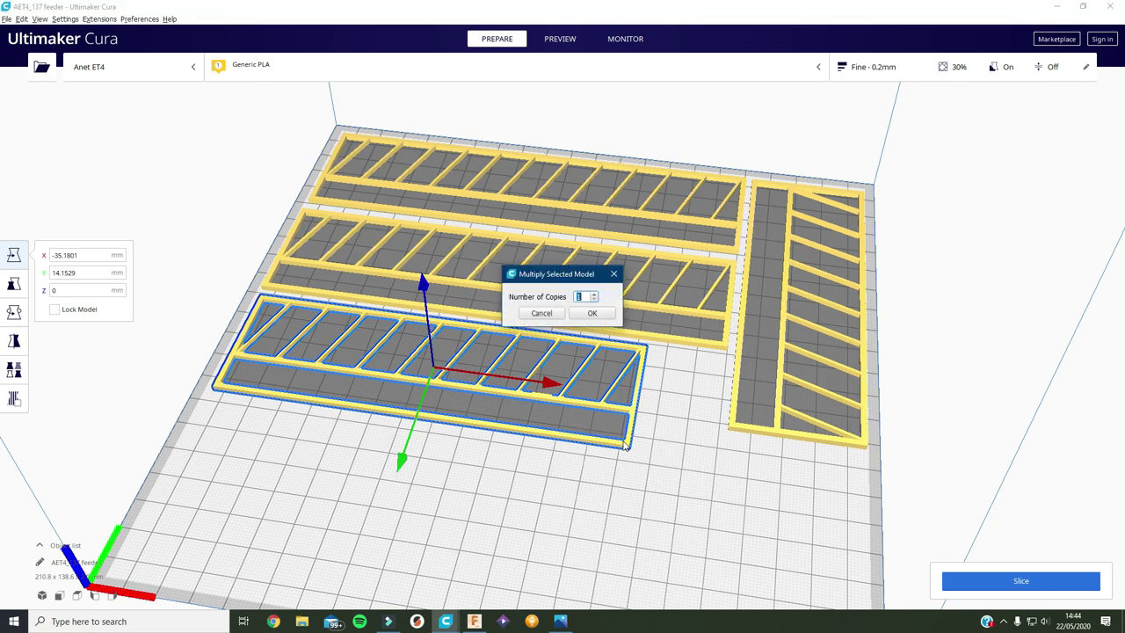
{"action": "left_click", "coordinate": [592, 314]}
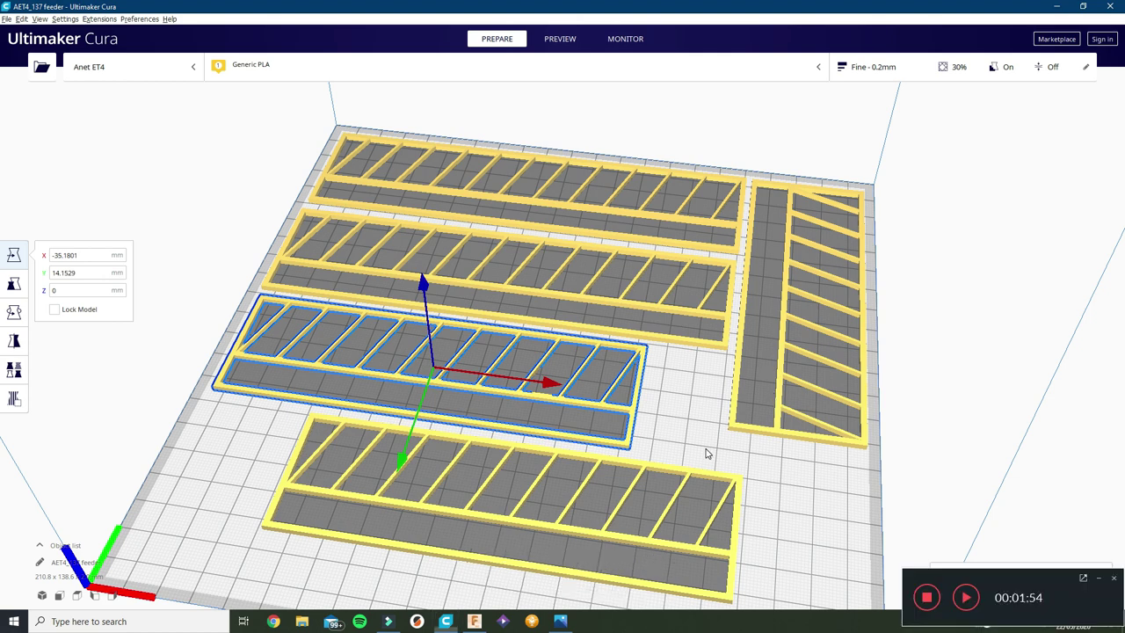
{"action": "scroll", "coordinate": [602, 369], "scroll_direction": "down", "scroll_amount": 3}
{"action": "left_click", "coordinate": [597, 366]}
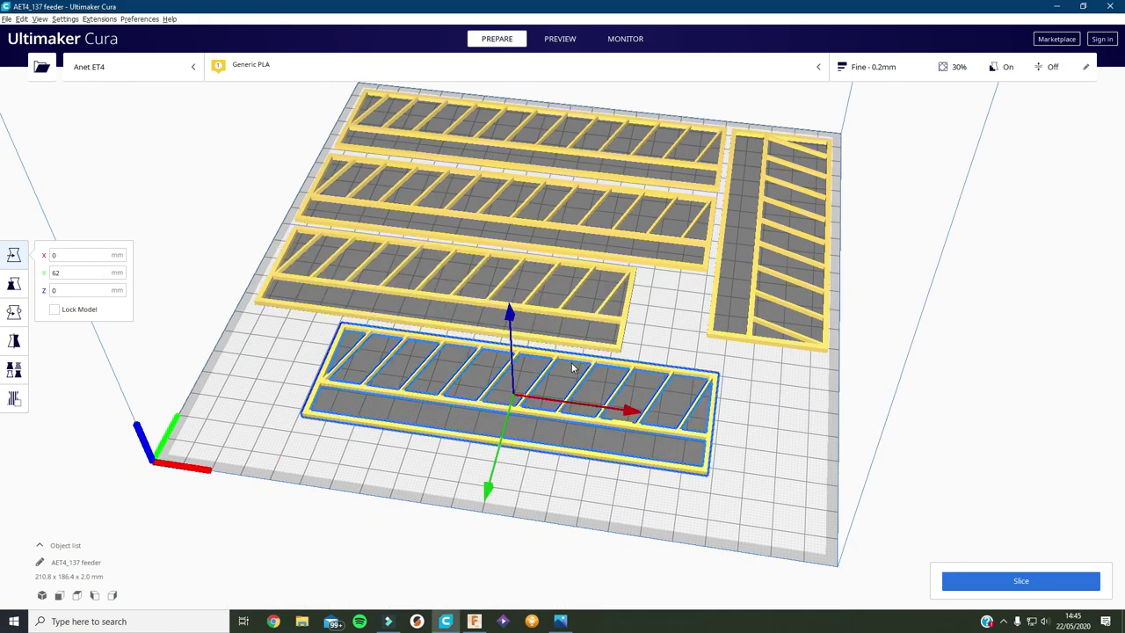
{"action": "left_click_drag", "start_coordinate": [547, 357], "coordinate": [505, 351]}
{"action": "left_click", "coordinate": [764, 415]}
{"action": "mouse_move", "coordinate": [764, 416]}
{"action": "right_mouse_down"}
{"action": "mouse_move", "coordinate": [783, 447]}
{"action": "mouse_move", "coordinate": [770, 417]}
{"action": "right_mouse_up"}
{"action": "scroll", "coordinate": [770, 416], "scroll_direction": "down", "scroll_amount": 5}
{"action": "scroll", "coordinate": [783, 414], "scroll_direction": "up", "scroll_amount": 3}
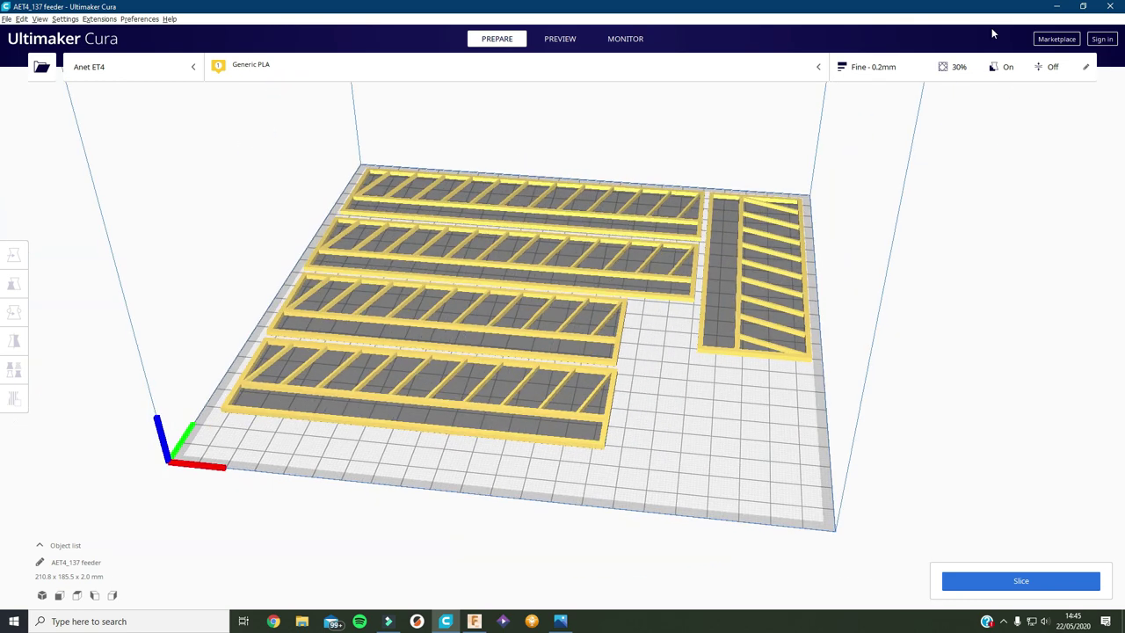
Step: In Custom print settings, change Quality Line Width from 0.6 to 0.5 mm
{"action": "left_click", "coordinate": [872, 66]}
{"action": "left_click", "coordinate": [874, 69]}
{"action": "left_click", "coordinate": [873, 69]}
{"action": "mouse_move", "coordinate": [867, 185]}
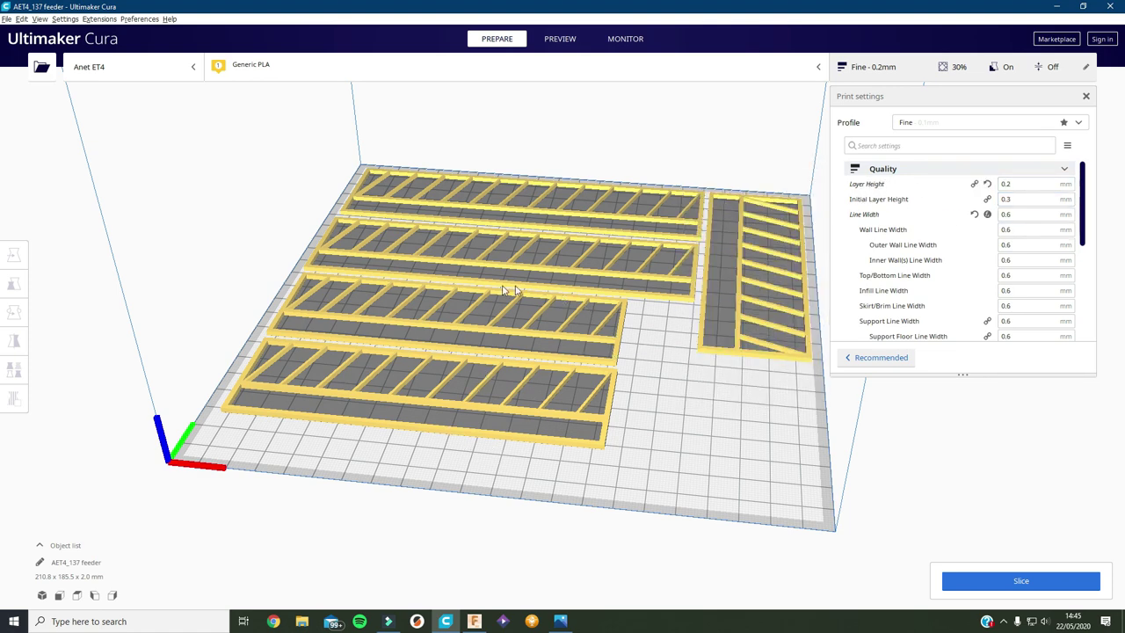
{"action": "mouse_move", "coordinate": [1007, 186]}
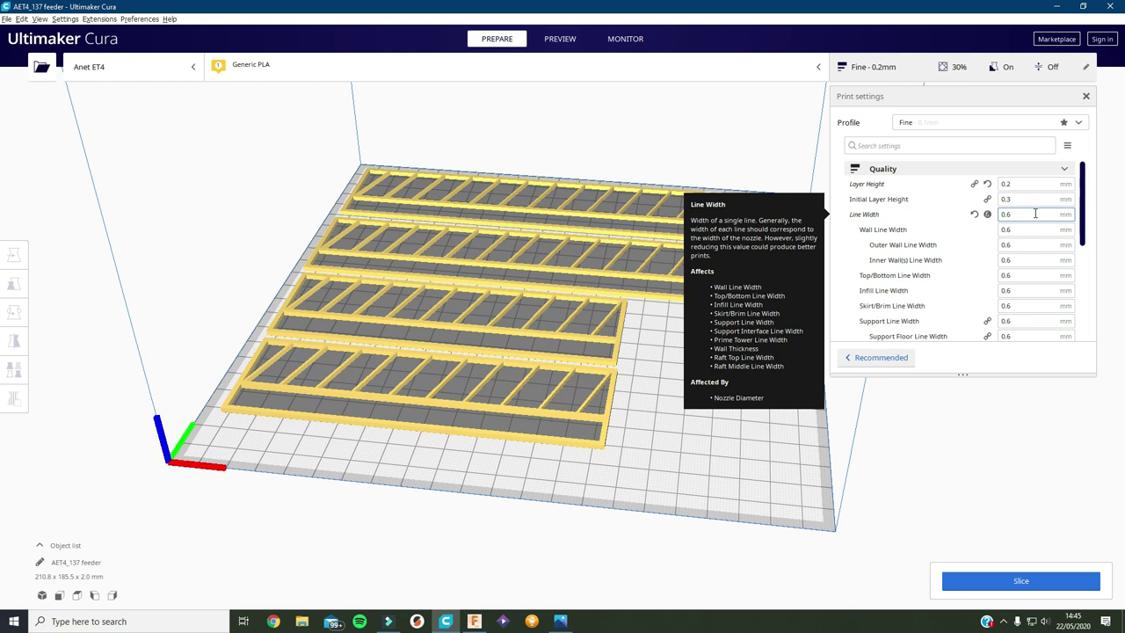
{"action": "type", "text": "."}
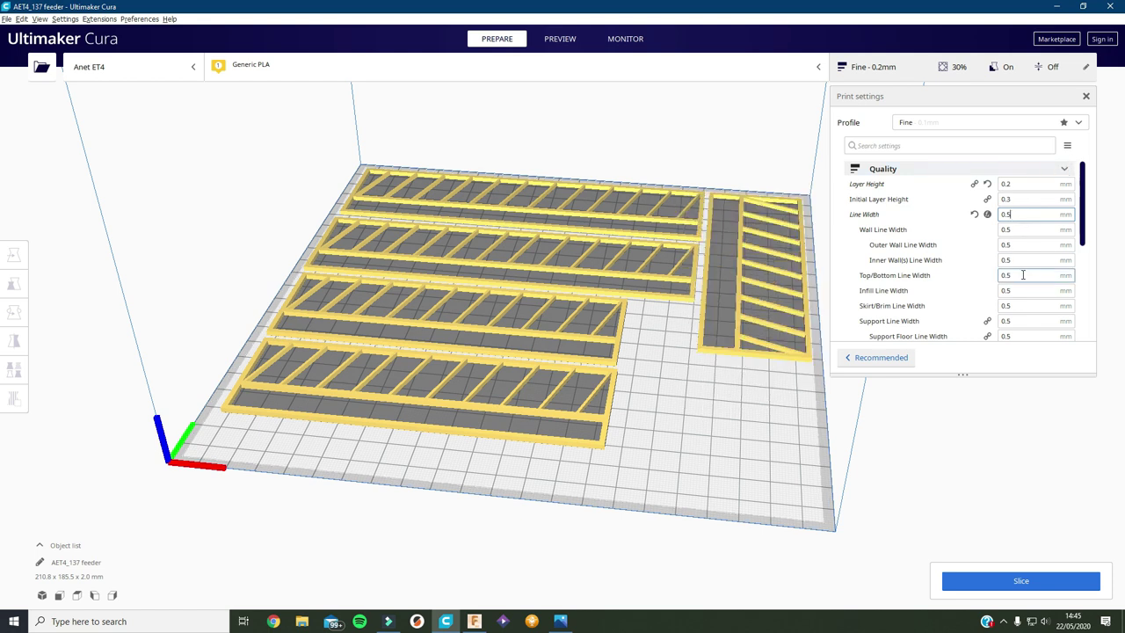
{"action": "scroll", "coordinate": [1020, 275], "scroll_direction": "down", "scroll_amount": 2}
{"action": "scroll", "coordinate": [1025, 273], "scroll_direction": "up", "scroll_amount": 2}
{"action": "scroll", "coordinate": [927, 301], "scroll_direction": "down", "scroll_amount": 1}
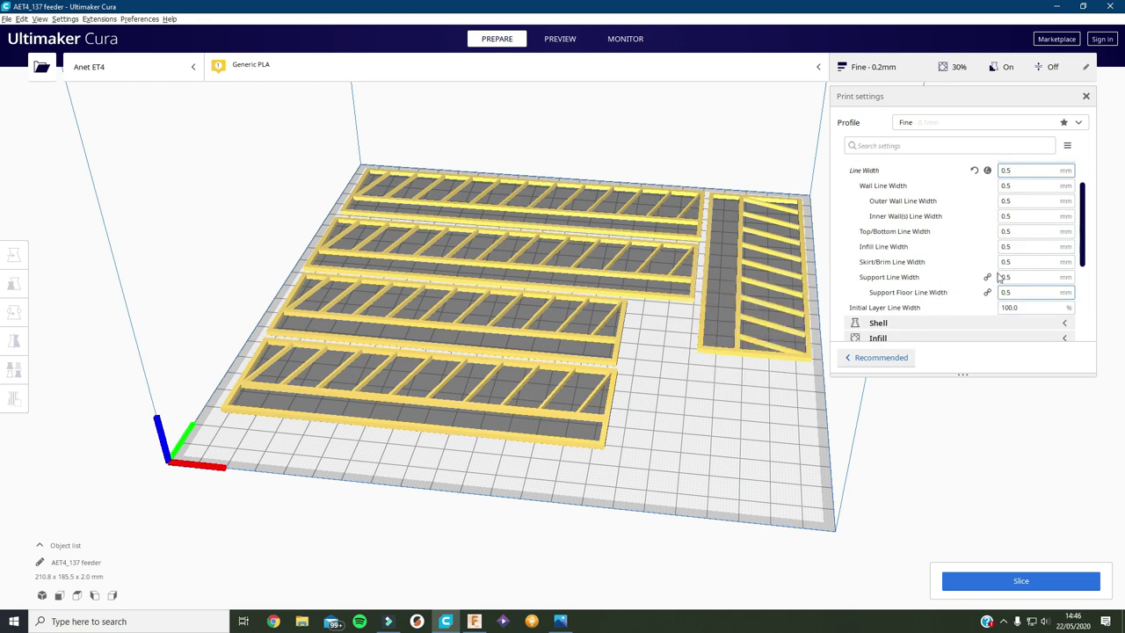
{"action": "scroll", "coordinate": [1011, 281], "scroll_direction": "up", "scroll_amount": 1}
Step: Set Infill Density to 100%
{"action": "left_click", "coordinate": [1064, 170]}
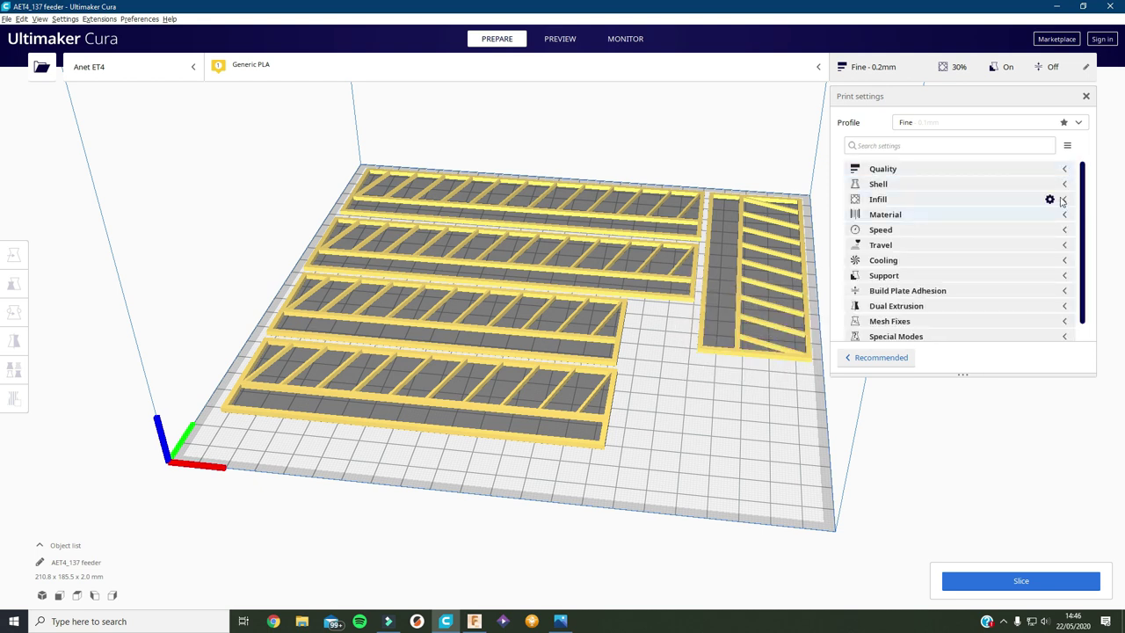
{"action": "left_click", "coordinate": [1064, 202]}
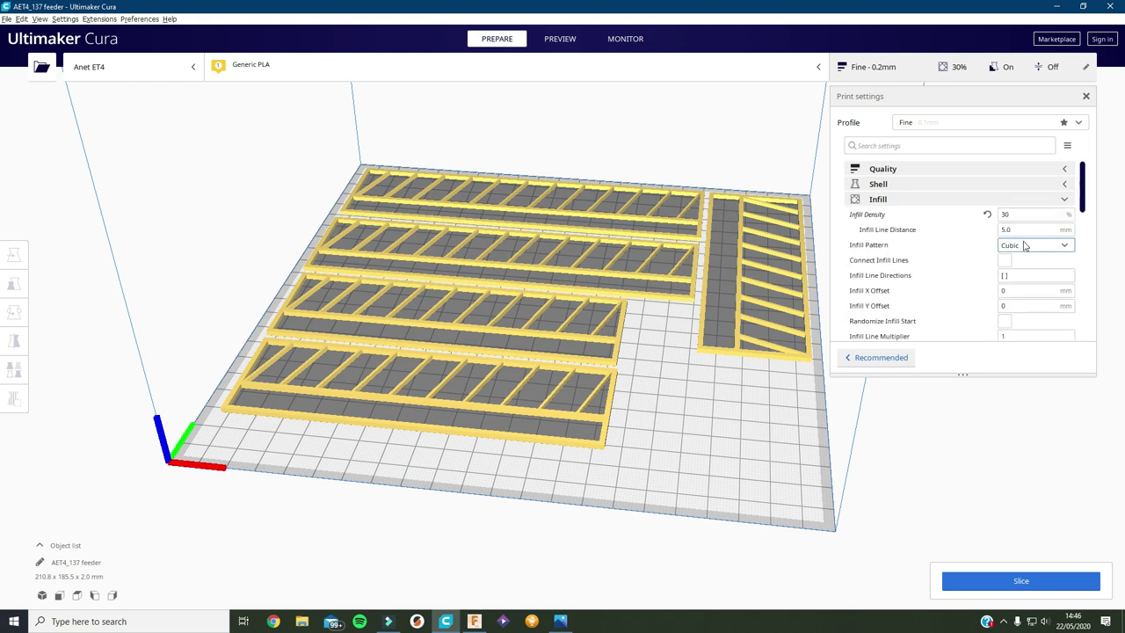
{"action": "double_click", "coordinate": [1019, 216]}
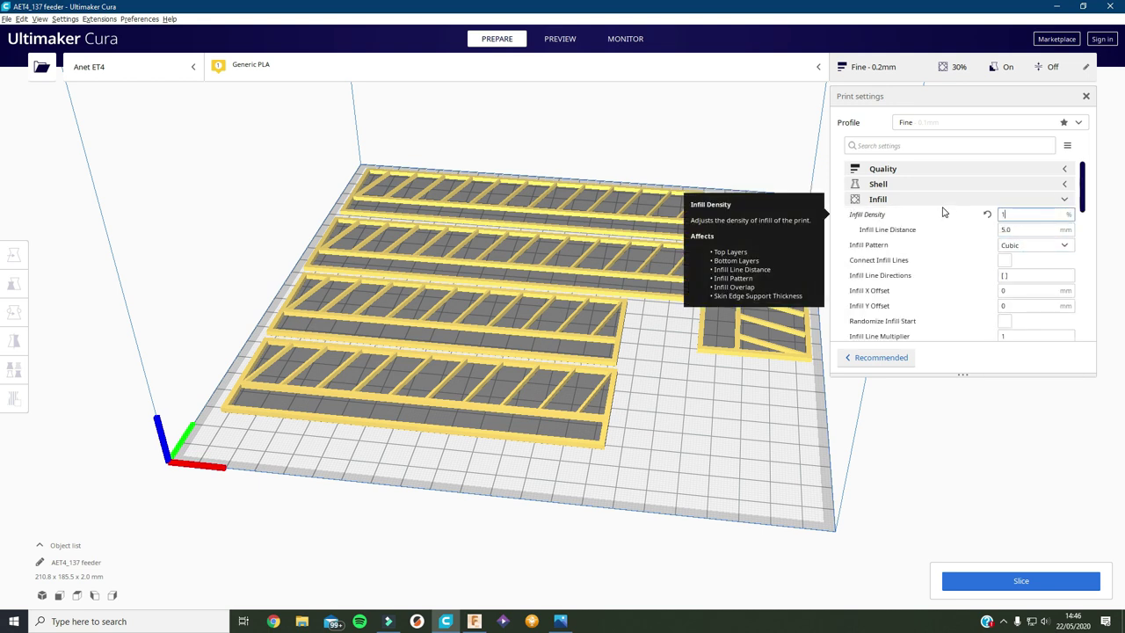
{"action": "type", "text": "10"}
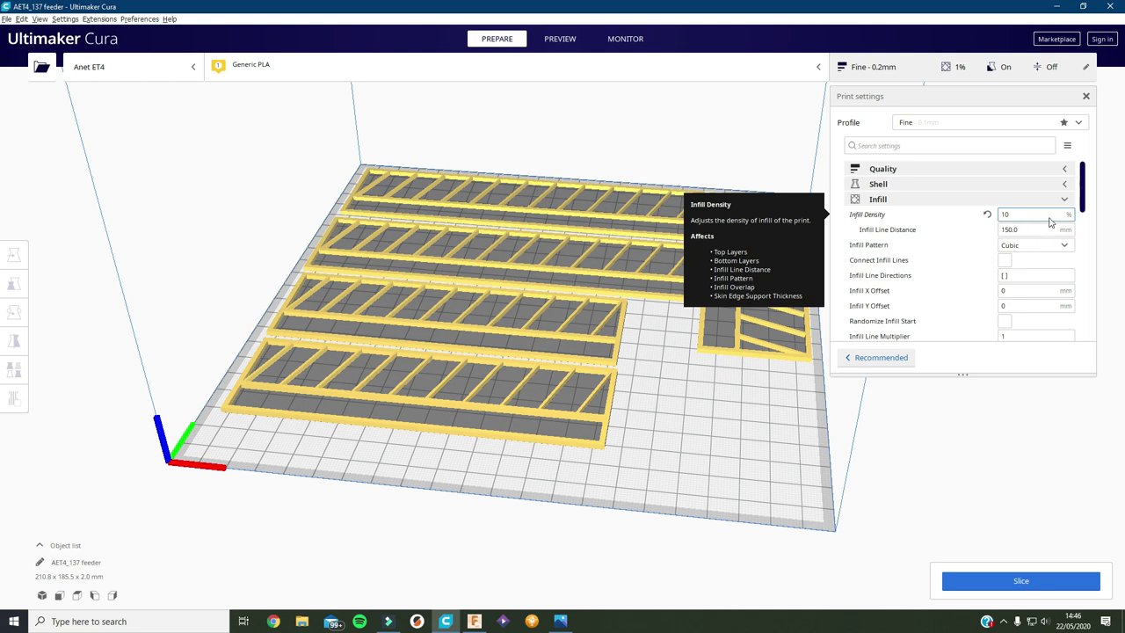
{"action": "type", "text": "0"}
{"action": "key", "text": "Return"}
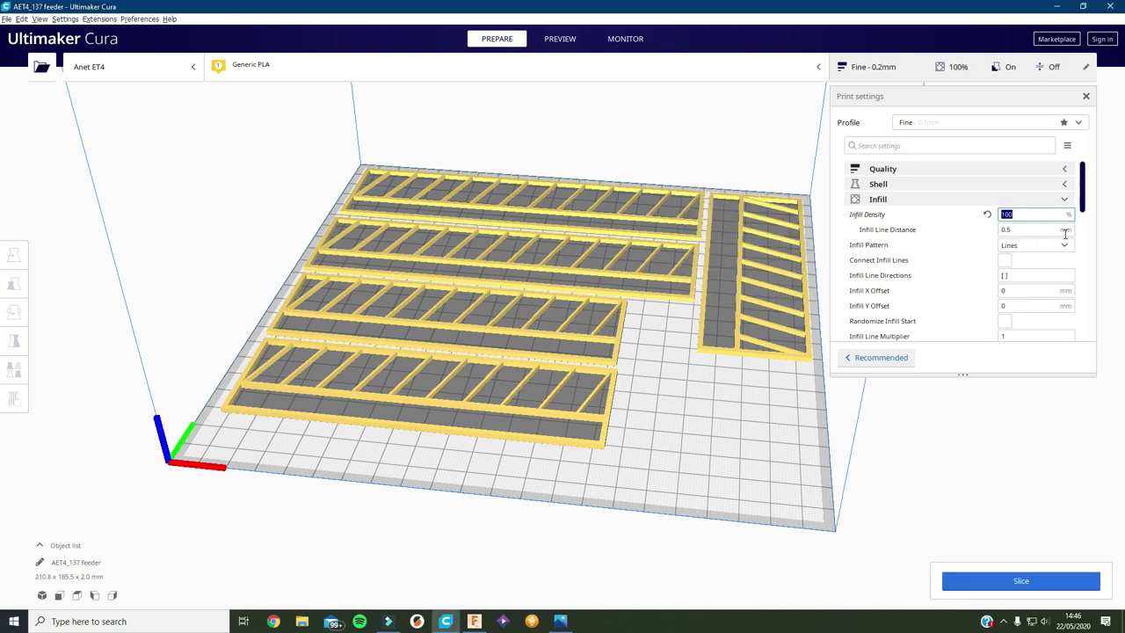
{"action": "left_click", "coordinate": [1067, 201]}
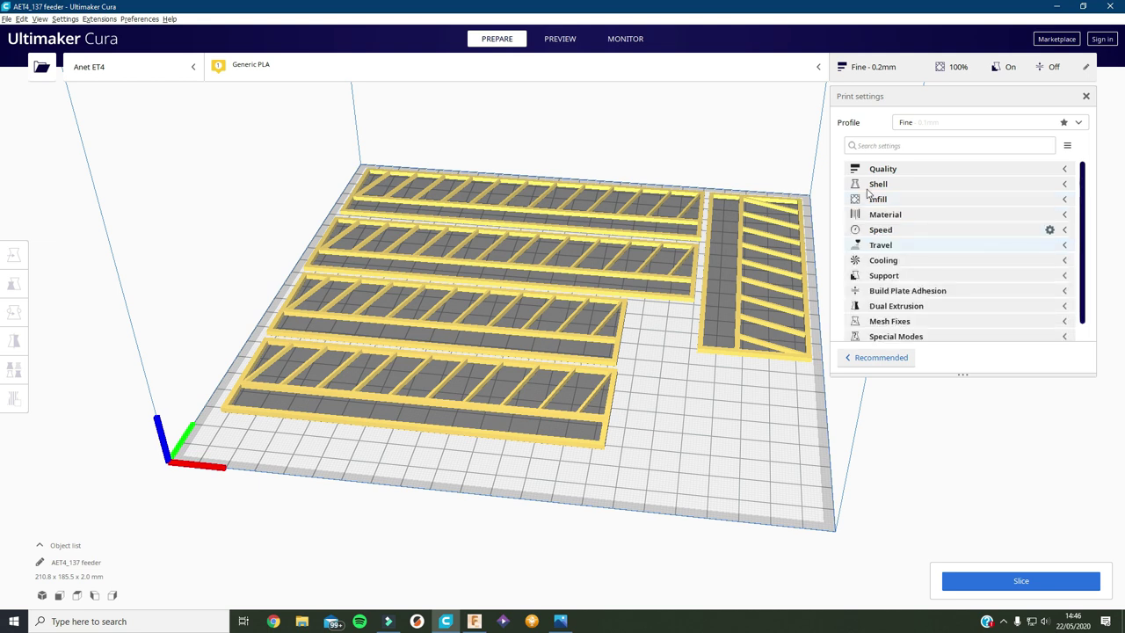
Step: Set the Material printing temperature to 215 °C and review the Speed settings
{"action": "left_click", "coordinate": [1064, 219]}
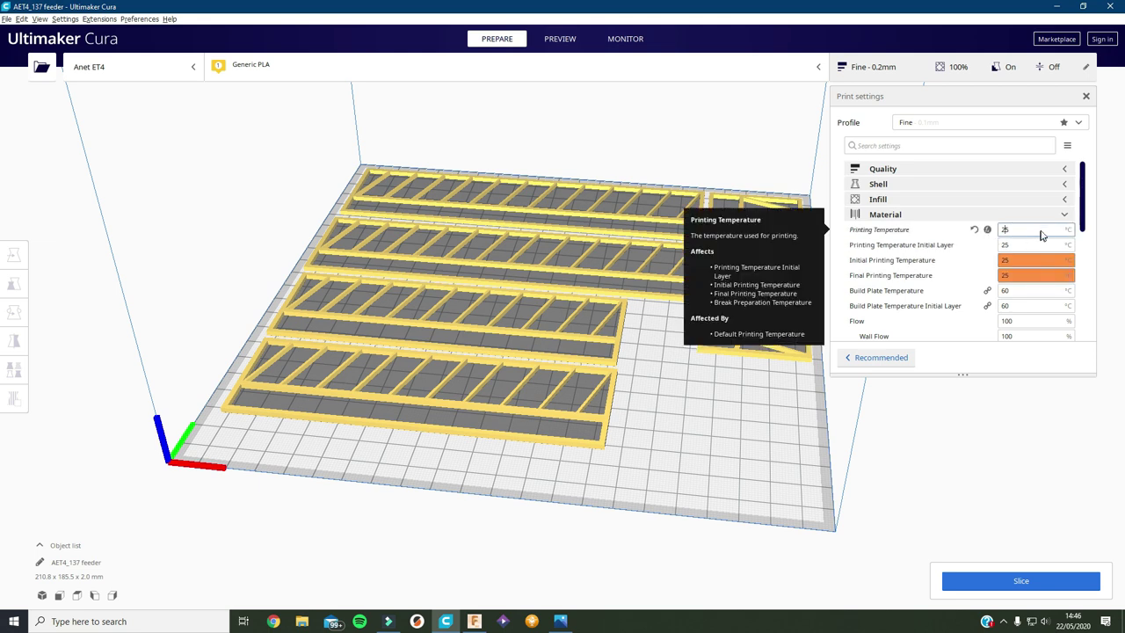
{"action": "type", "text": "1"}
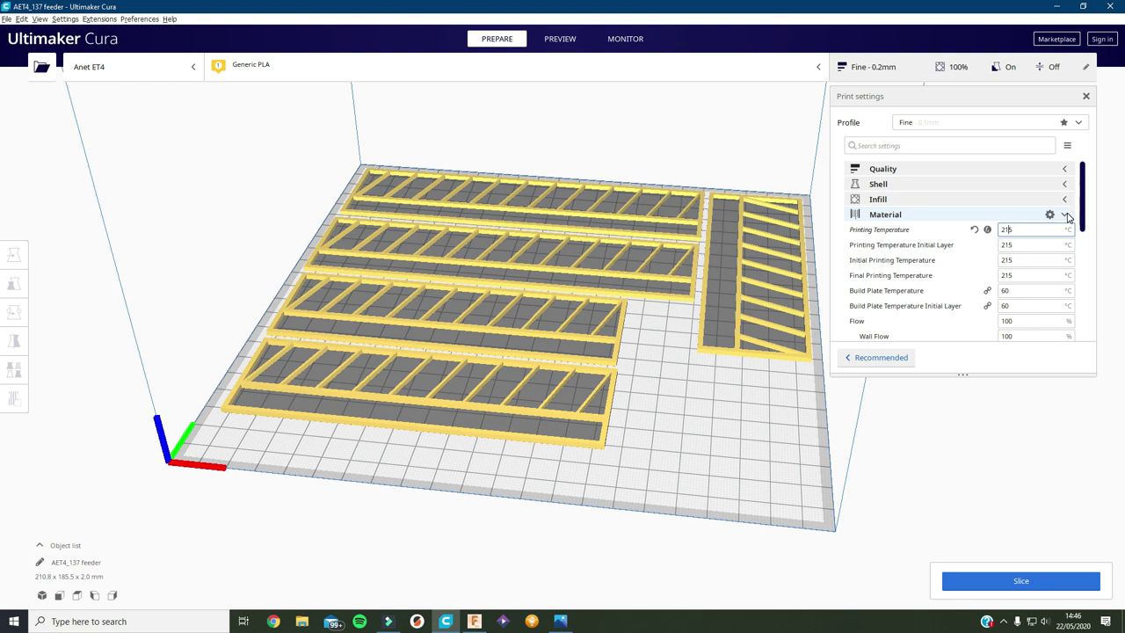
{"action": "left_click", "coordinate": [1066, 216]}
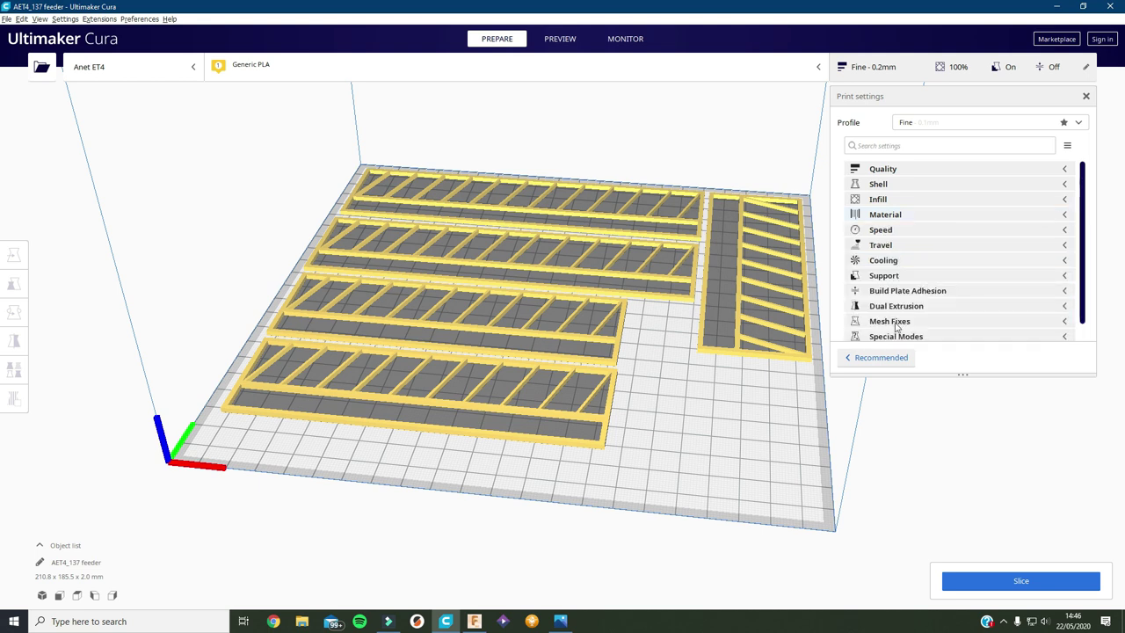
{"action": "left_click", "coordinate": [1065, 231]}
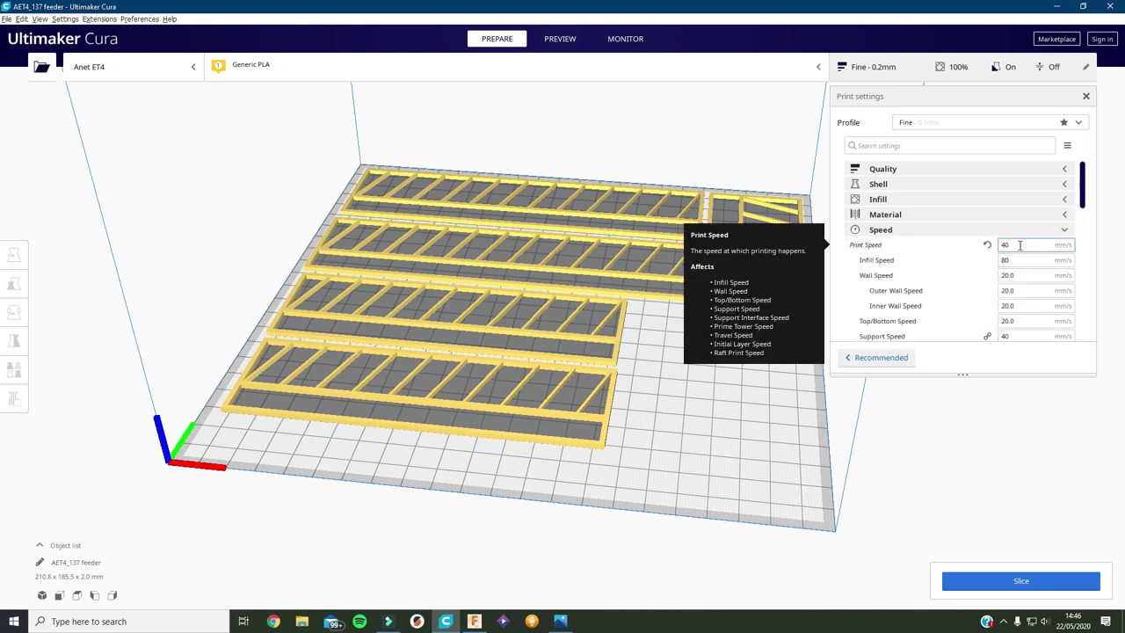
{"action": "left_click", "coordinate": [1064, 231]}
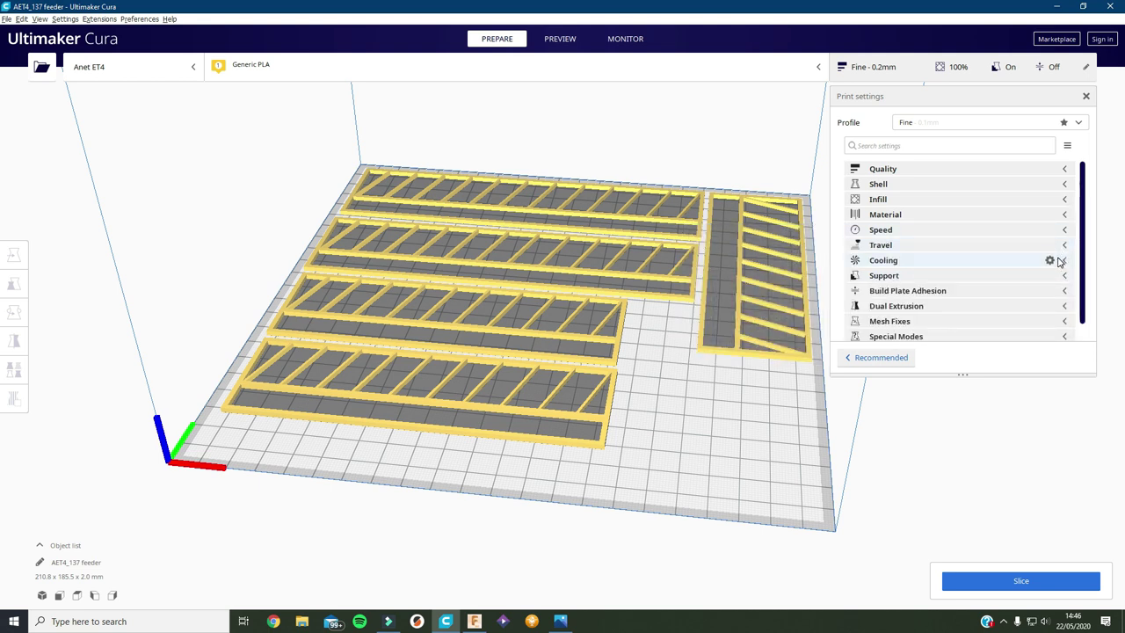
{"action": "scroll", "coordinate": [1067, 278], "scroll_direction": "down", "scroll_amount": 1}
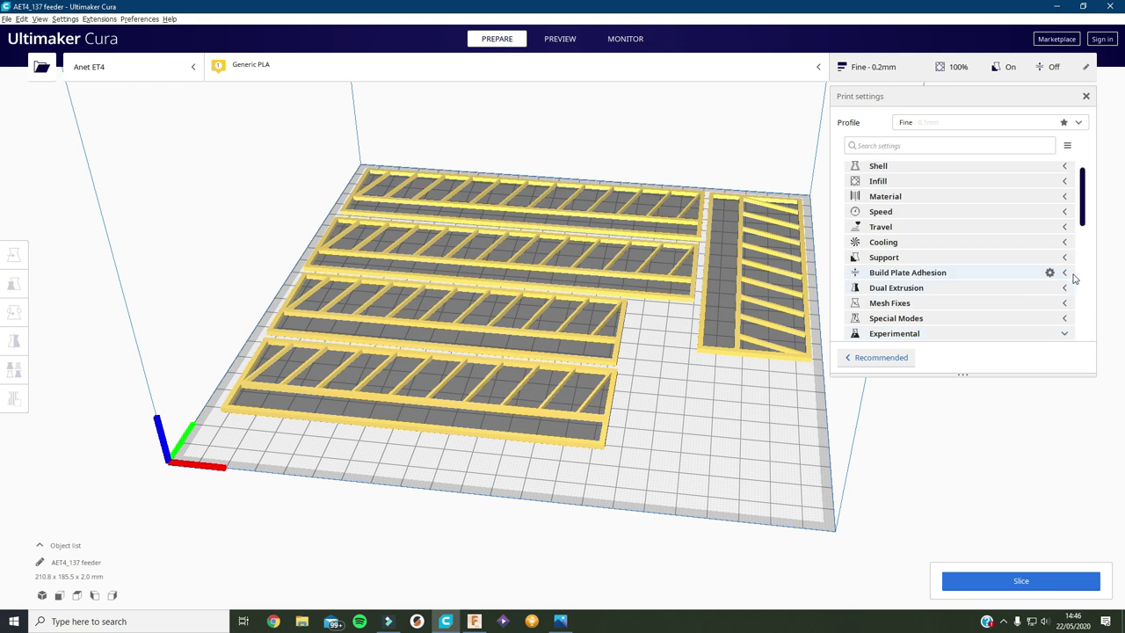
Step: Search the settings for 'ironing' and tick Enable Ironing under Shell
{"action": "scroll", "coordinate": [1031, 241], "scroll_direction": "down", "scroll_amount": 5}
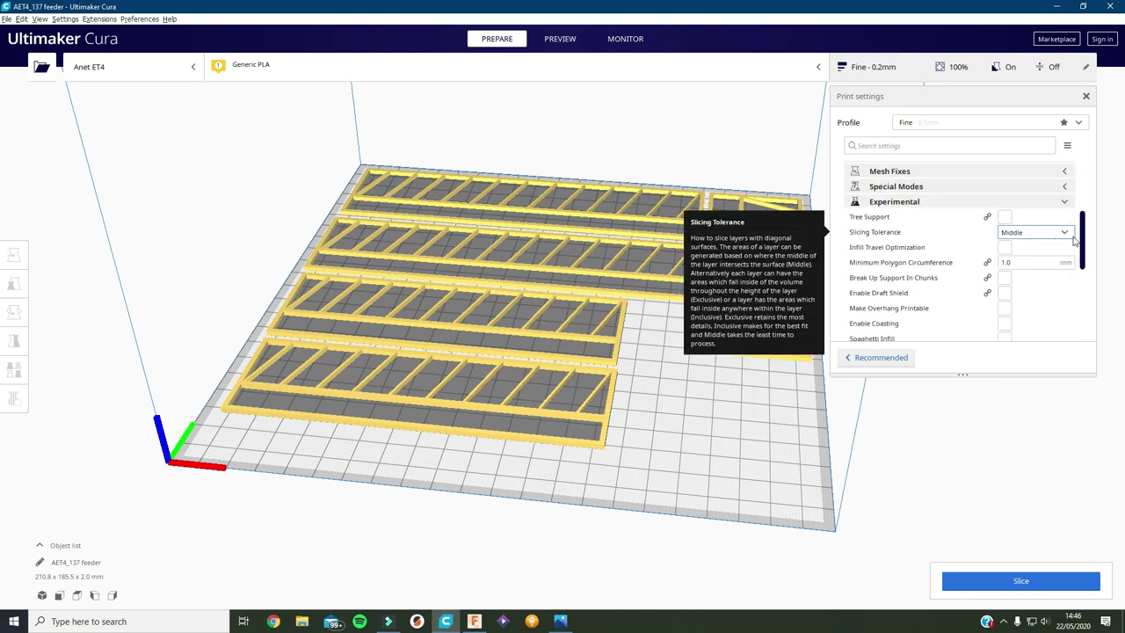
{"action": "left_click_drag", "start_coordinate": [1087, 255], "coordinate": [1079, 195]}
{"action": "left_click", "coordinate": [925, 145]}
{"action": "type", "text": "iron"}
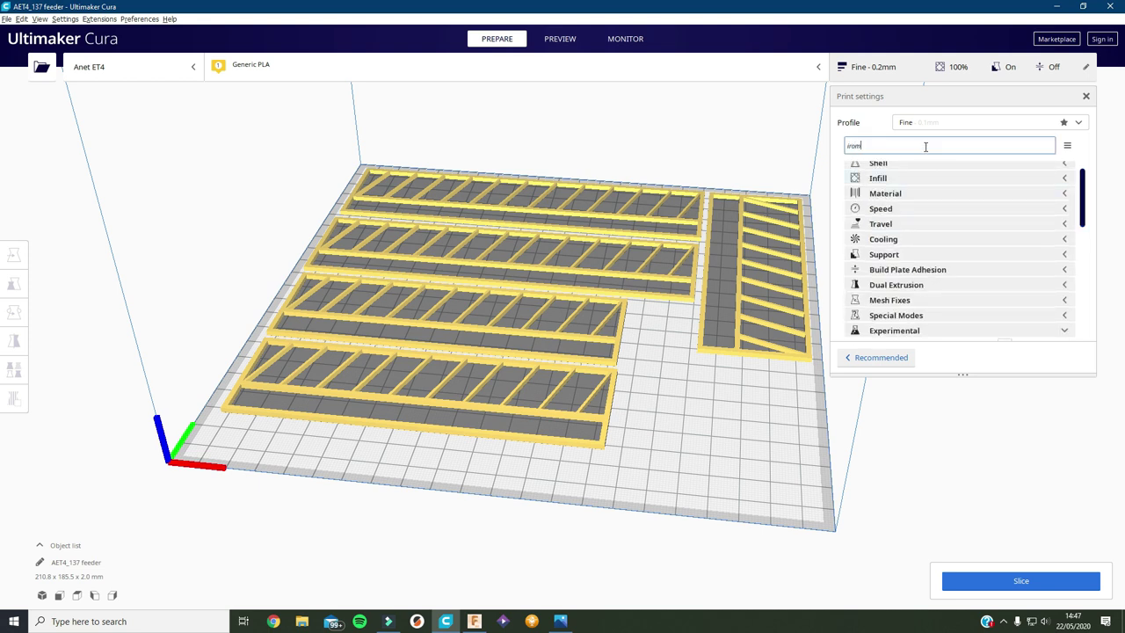
{"action": "key", "text": "BackSpace"}
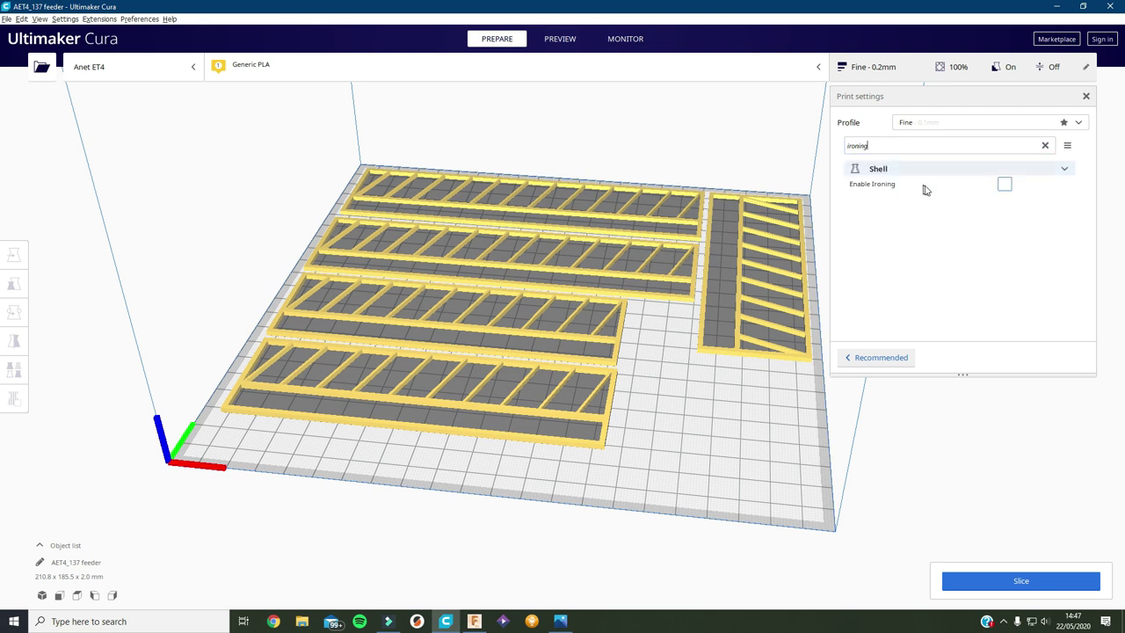
{"action": "left_click", "coordinate": [1003, 185]}
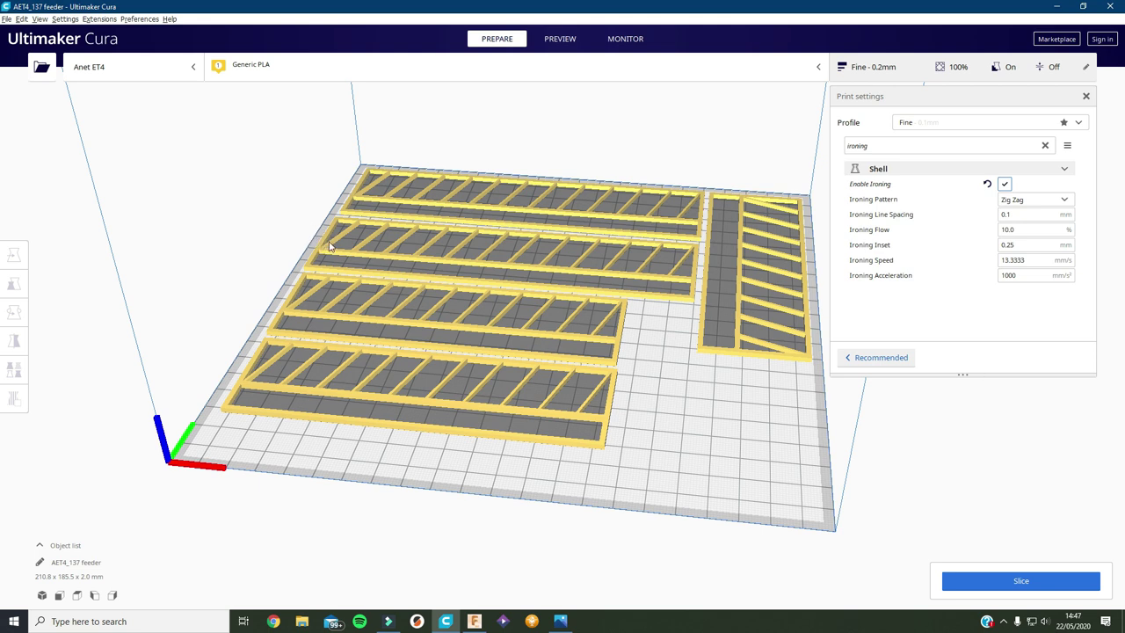
Step: Switch to Recommended settings and slice the trays, estimating 2 h 32 min and 16 g
{"action": "left_click", "coordinate": [879, 358]}
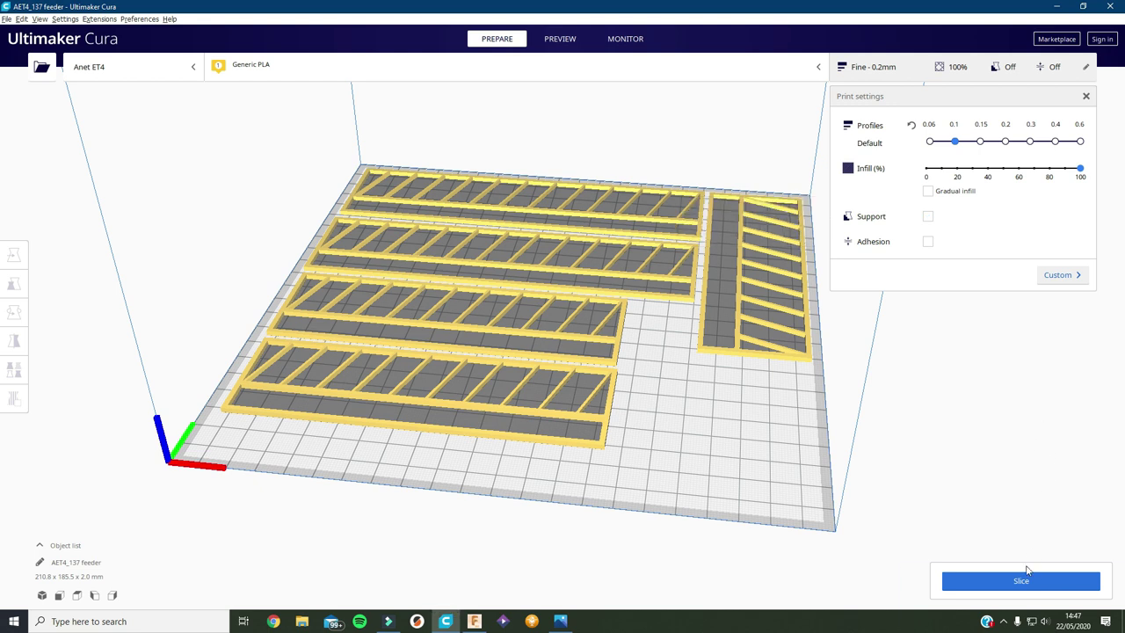
{"action": "key", "text": "ctrl+p"}
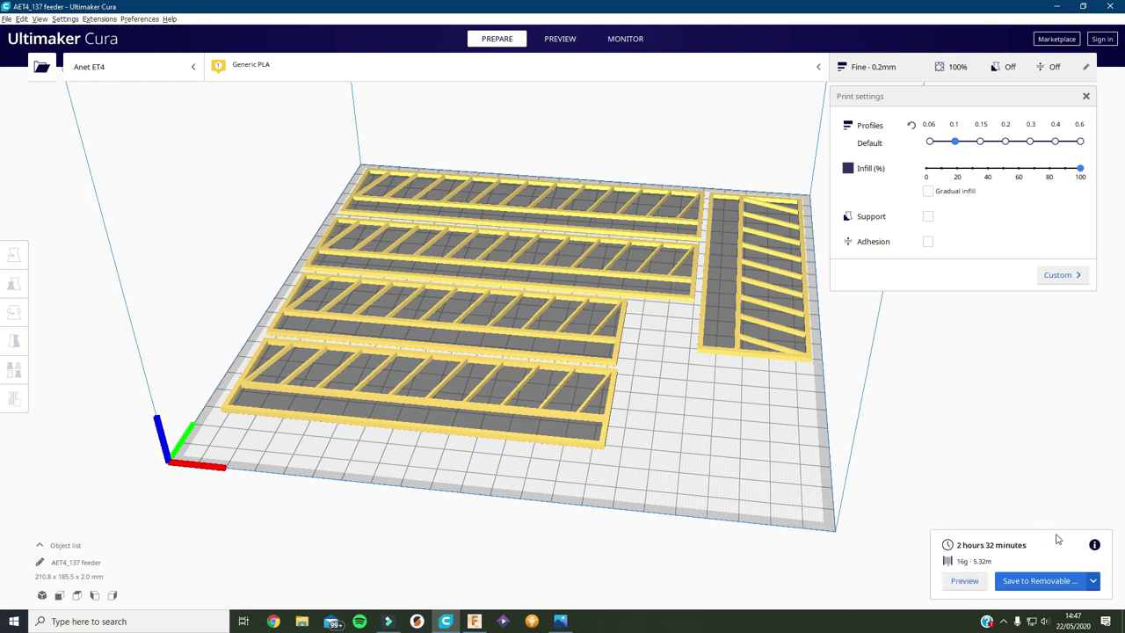
Step: Return to Custom settings, clear the ironing search, review the Shell group and collapse it
{"action": "left_click", "coordinate": [1077, 283]}
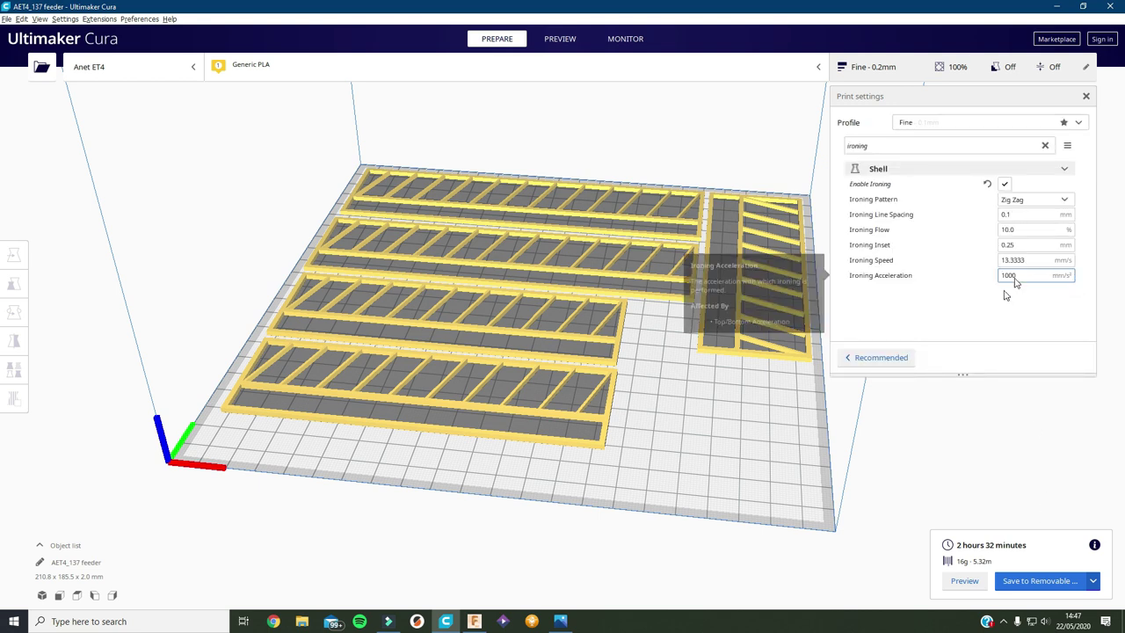
{"action": "left_click", "coordinate": [1065, 169]}
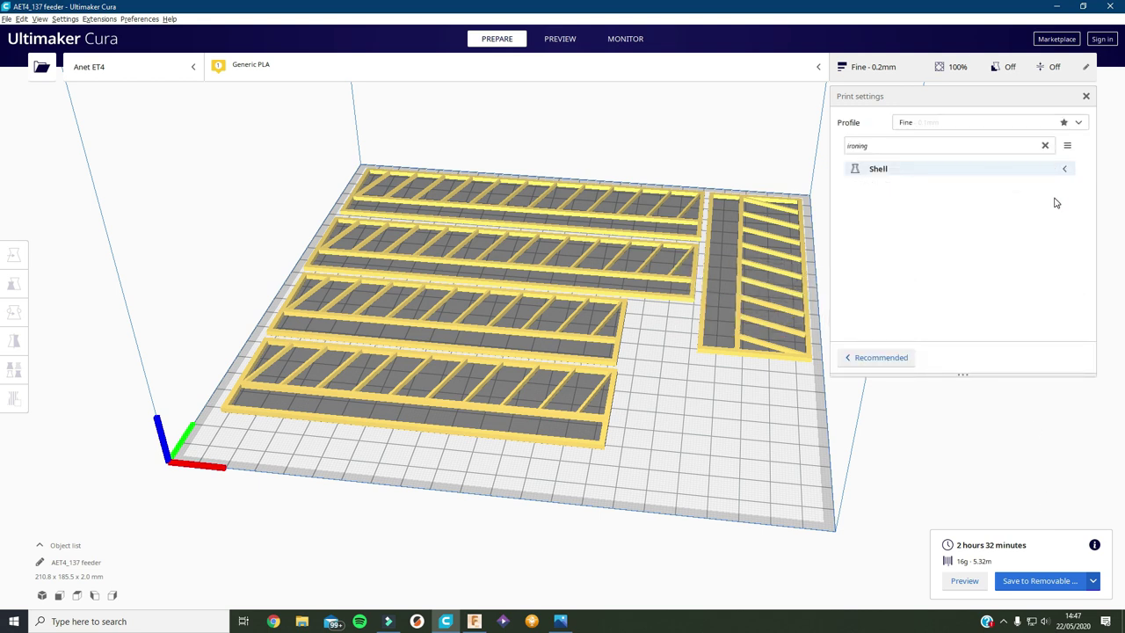
{"action": "left_click", "coordinate": [1044, 146]}
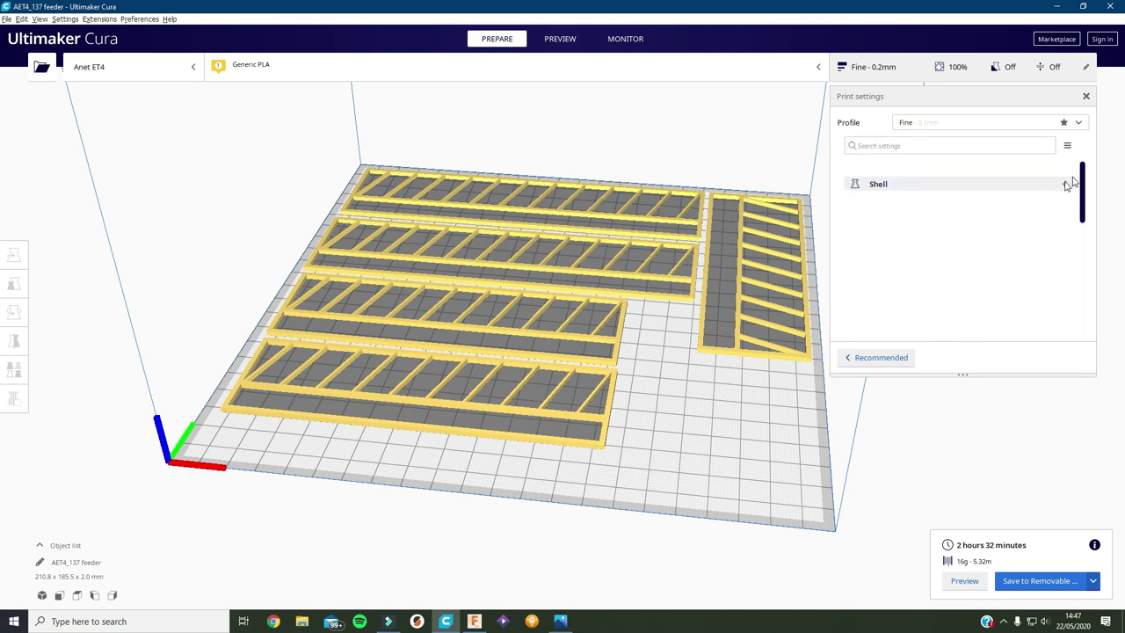
{"action": "left_click", "coordinate": [1067, 183]}
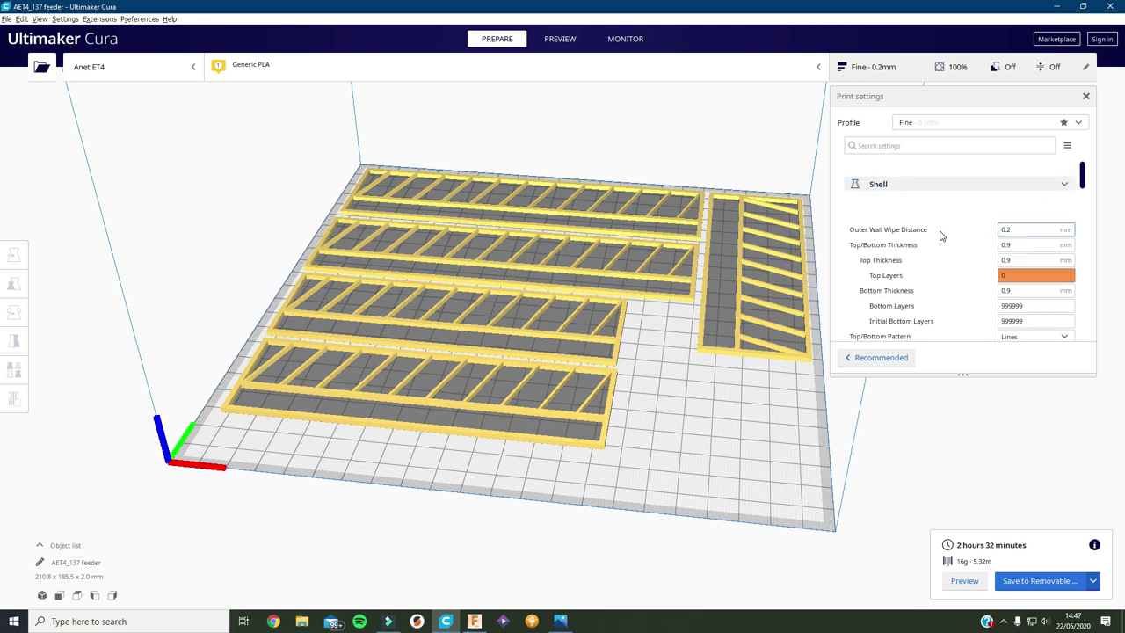
{"action": "scroll", "coordinate": [956, 265], "scroll_direction": "down", "scroll_amount": 5}
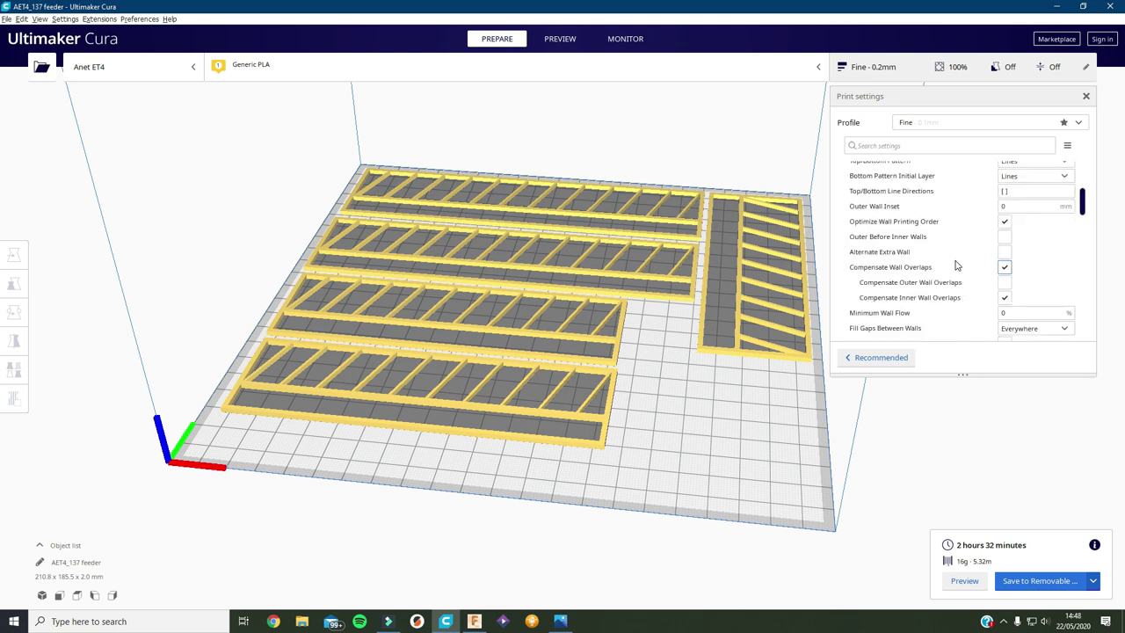
{"action": "scroll", "coordinate": [956, 265], "scroll_direction": "down", "scroll_amount": 3}
{"action": "scroll", "coordinate": [1033, 248], "scroll_direction": "up", "scroll_amount": 5}
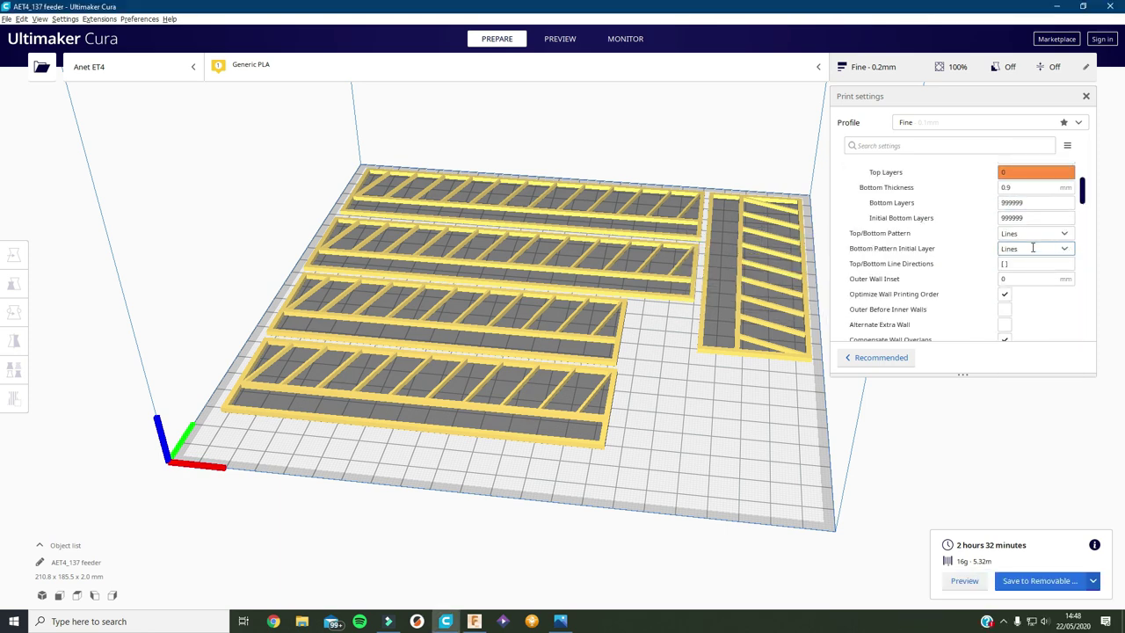
{"action": "scroll", "coordinate": [1037, 255], "scroll_direction": "up", "scroll_amount": 3}
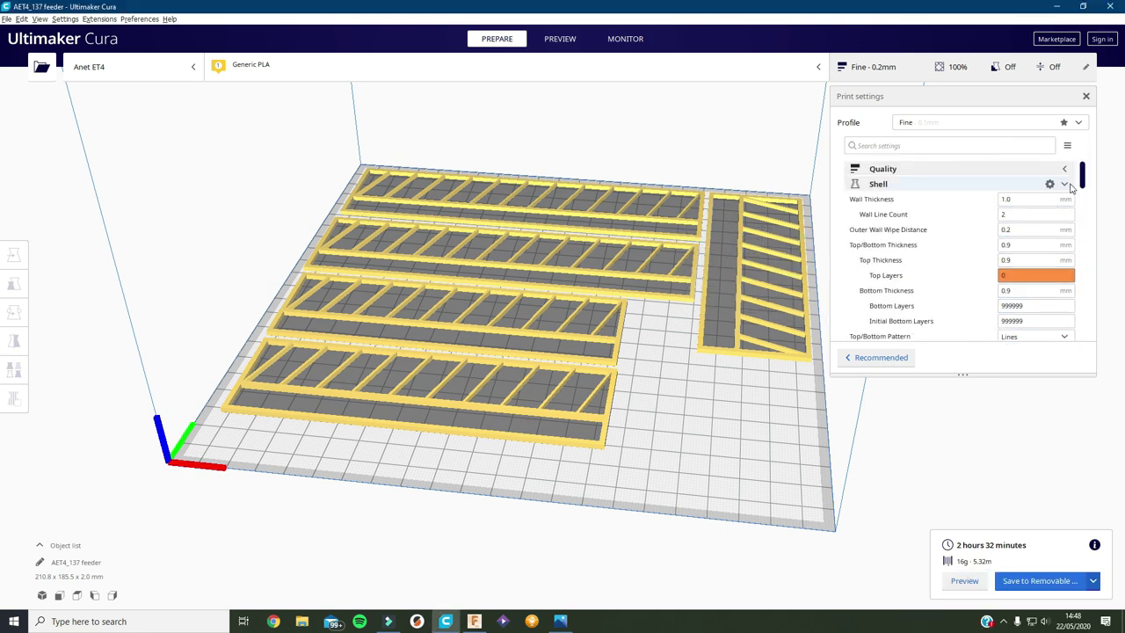
{"action": "left_click", "coordinate": [1069, 184]}
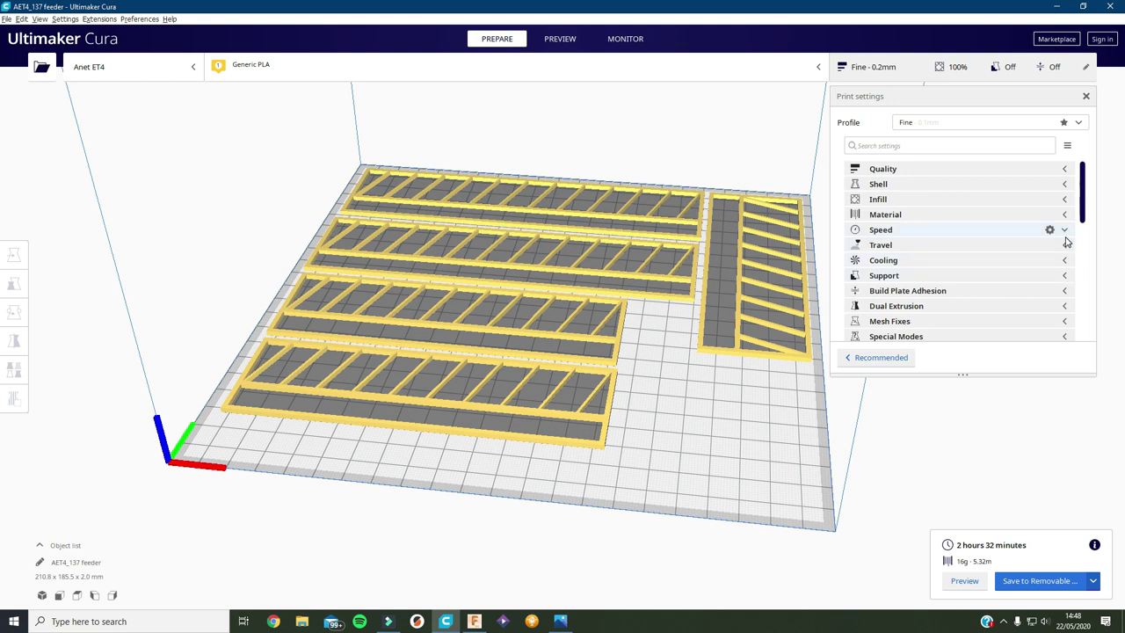
Step: Set Print Speed to 60 mm/s and re-slice, bringing the estimate to 1 h 52 min
{"action": "left_click", "coordinate": [1064, 233]}
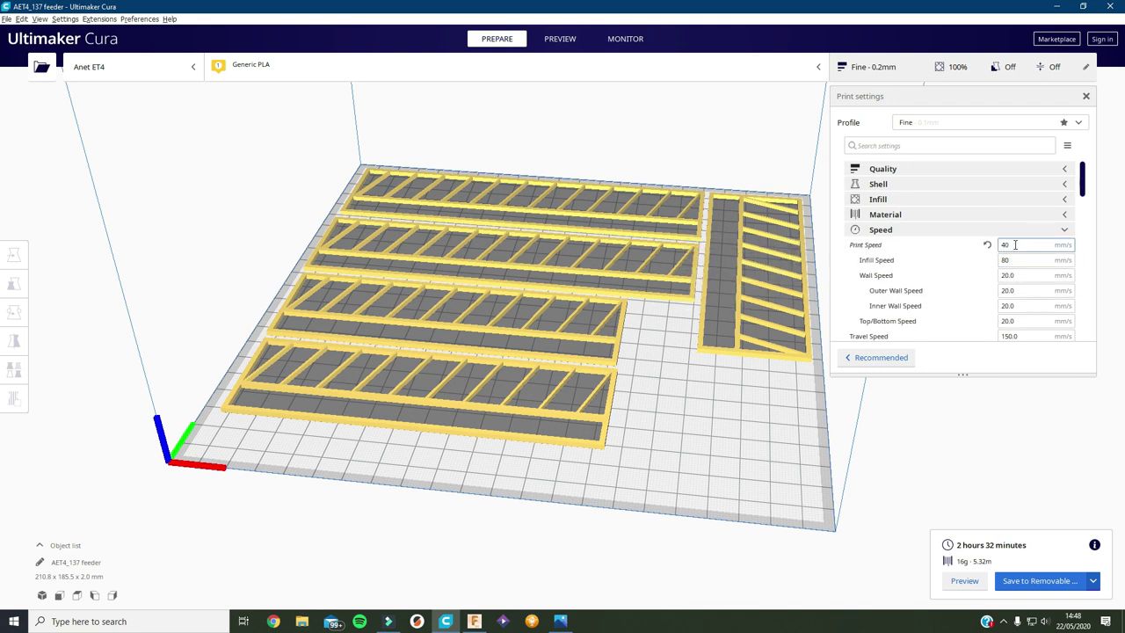
{"action": "double_click", "coordinate": [1015, 245]}
{"action": "type", "text": "60"}
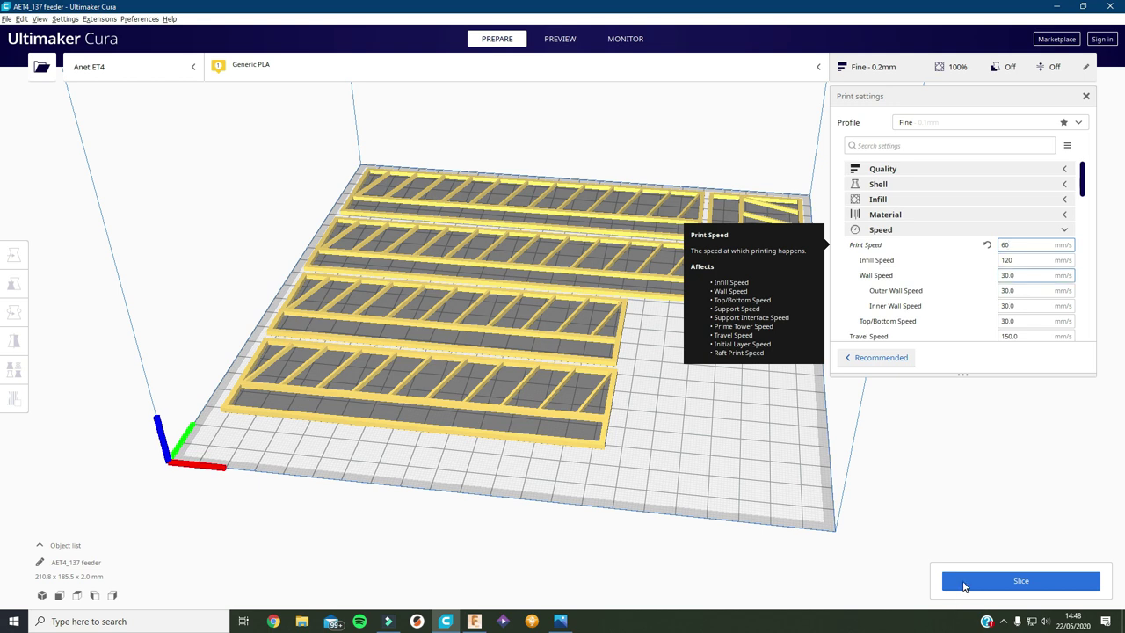
{"action": "left_click", "coordinate": [966, 583]}
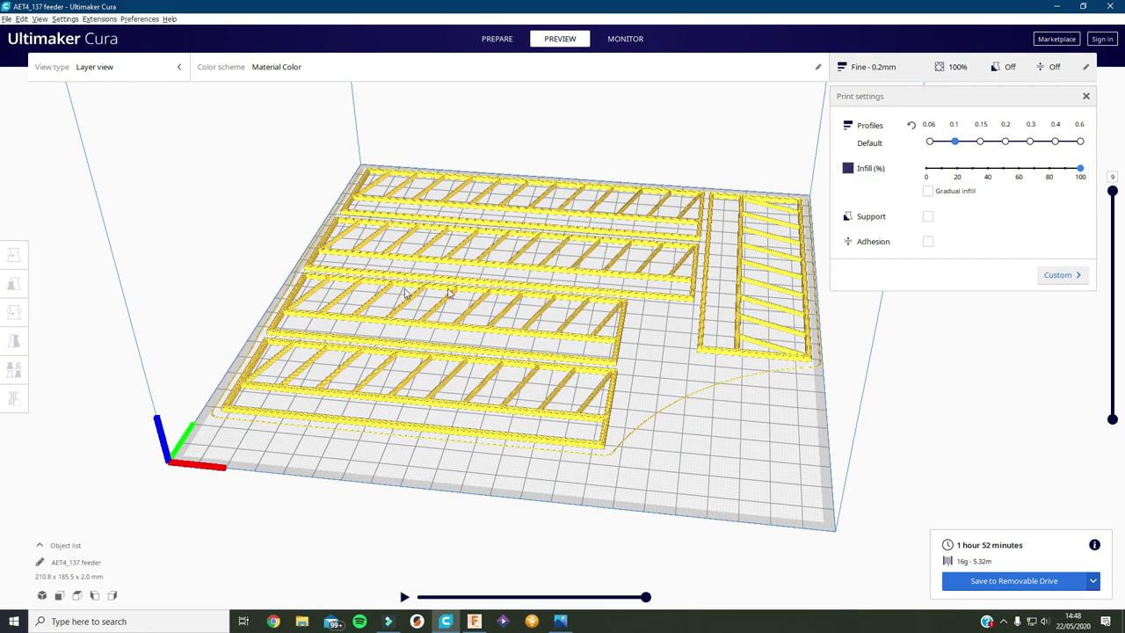
Step: Inspect the sliced layer preview by orbiting and lowering the layer slider, then close Print settings
{"action": "right_click_drag", "start_coordinate": [407, 294], "coordinate": [636, 409]}
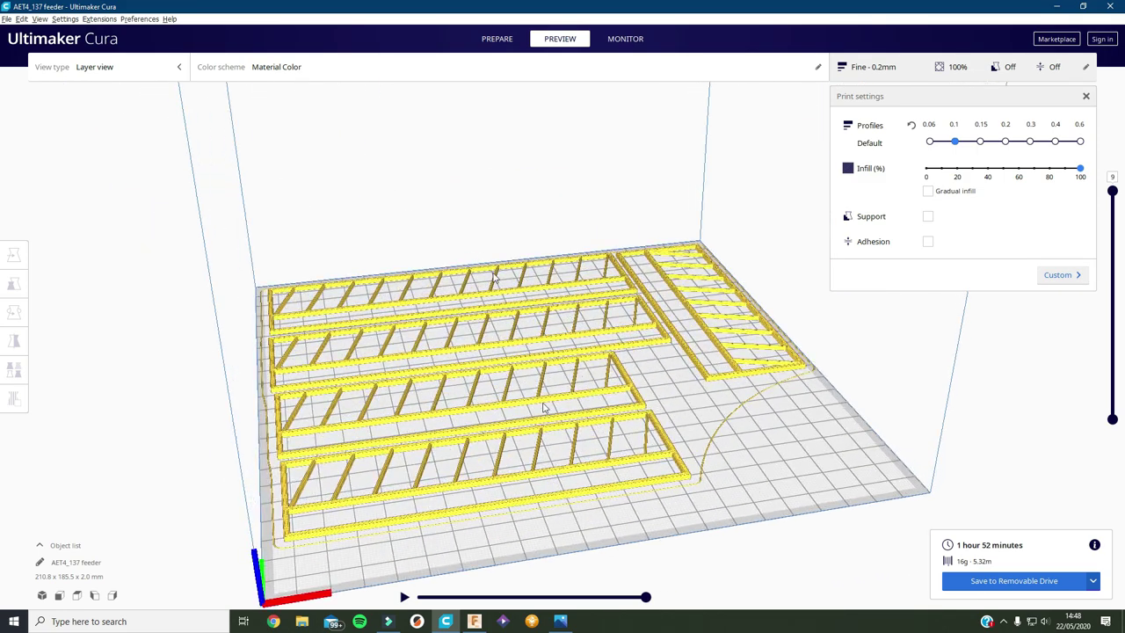
{"action": "left_click_drag", "start_coordinate": [1111, 191], "coordinate": [1119, 441]}
{"action": "left_click", "coordinate": [1086, 96]}
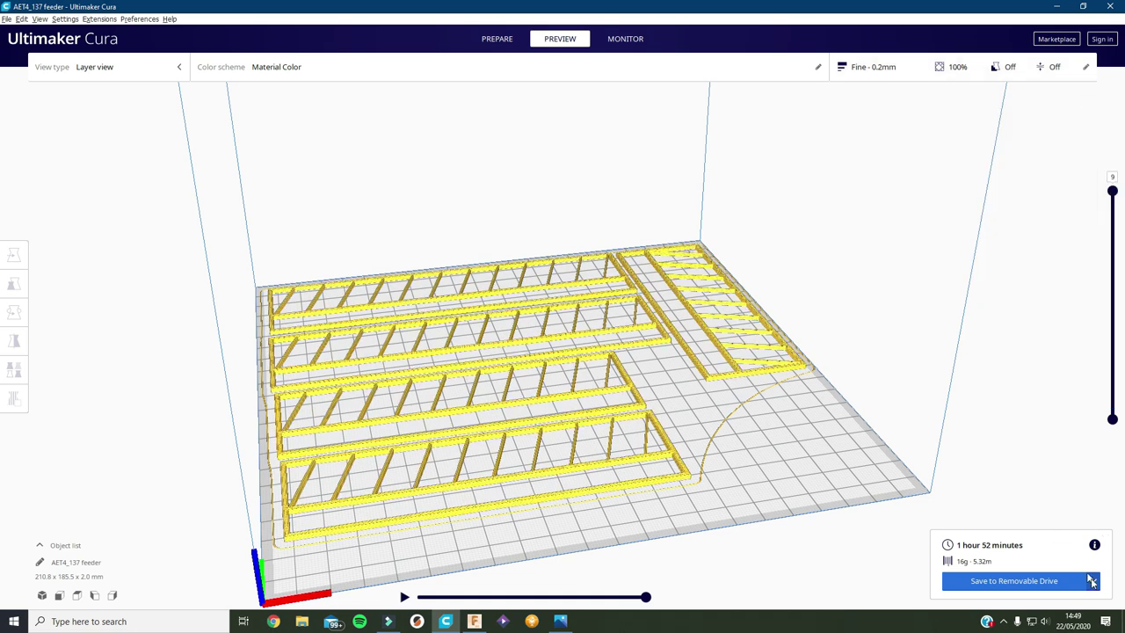
{"action": "left_click", "coordinate": [1094, 581]}
Step: Save the sliced G-code to file as 'Feed barriers' in 3d models > Feed Barriers
{"action": "left_click", "coordinate": [1072, 562]}
{"action": "left_click", "coordinate": [1011, 580]}
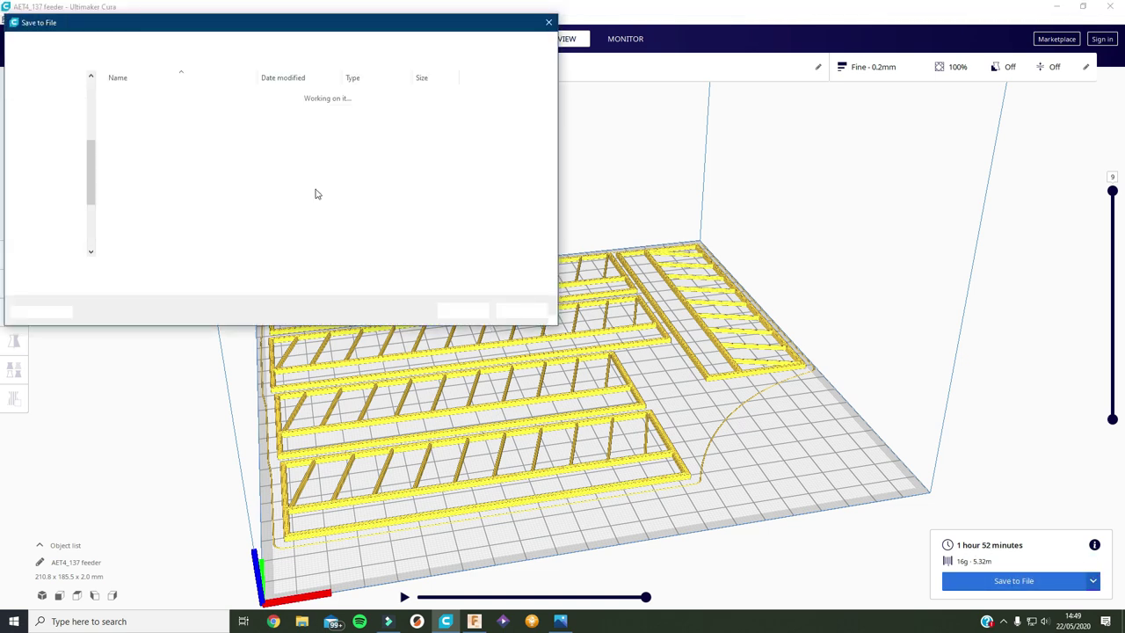
{"action": "left_click", "coordinate": [198, 41]}
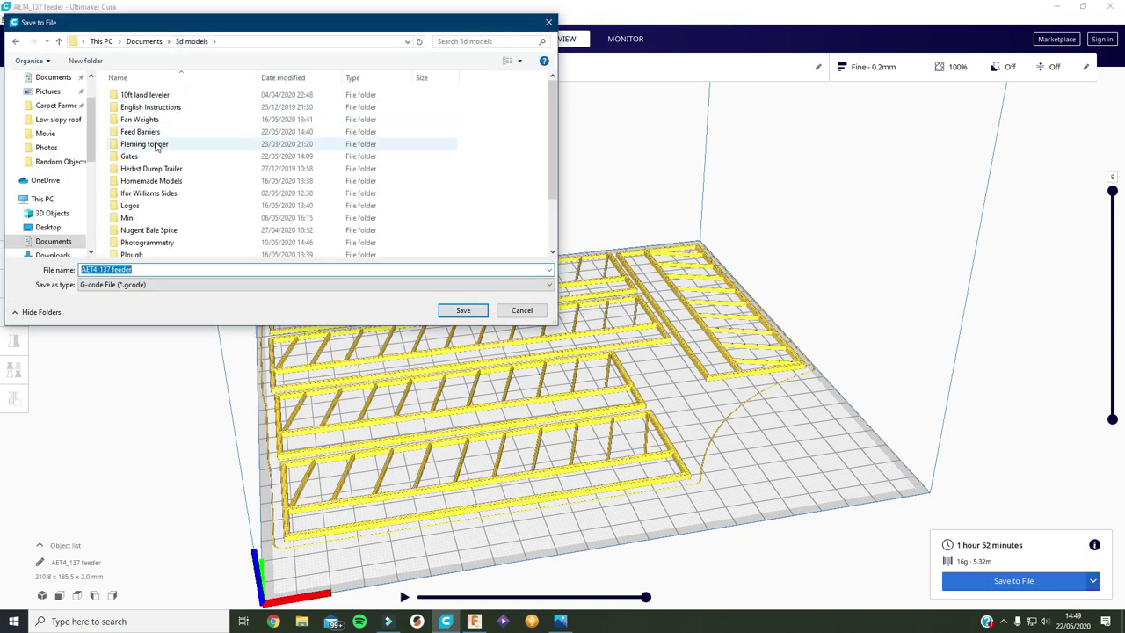
{"action": "left_click", "coordinate": [145, 132]}
{"action": "double_click", "coordinate": [148, 134]}
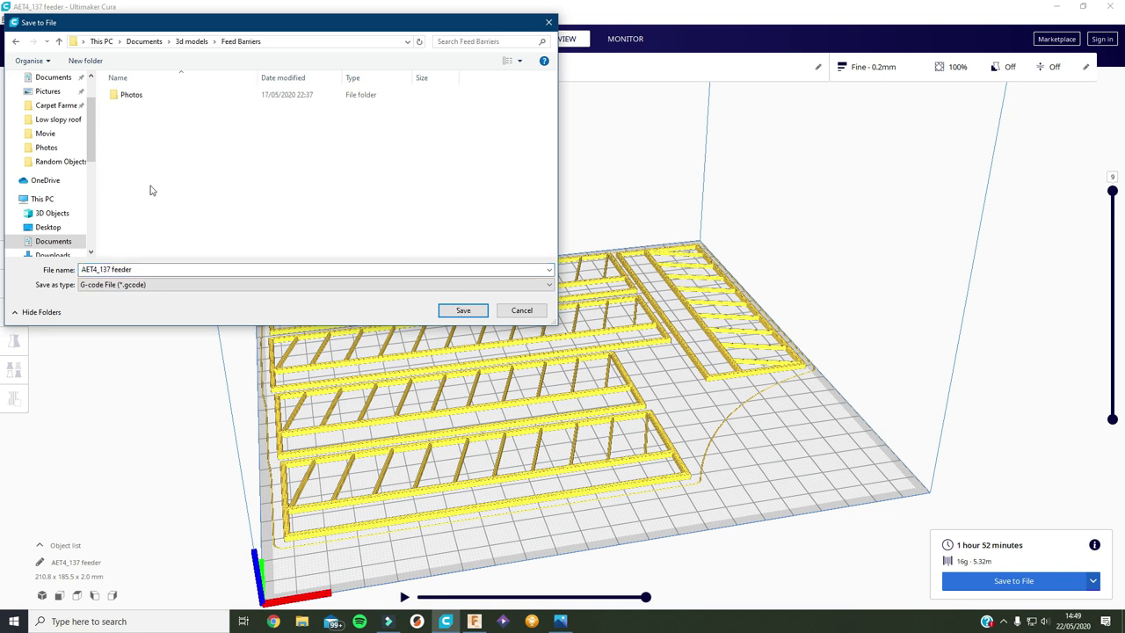
{"action": "left_click", "coordinate": [141, 270]}
{"action": "type", "text": "Feed b"}
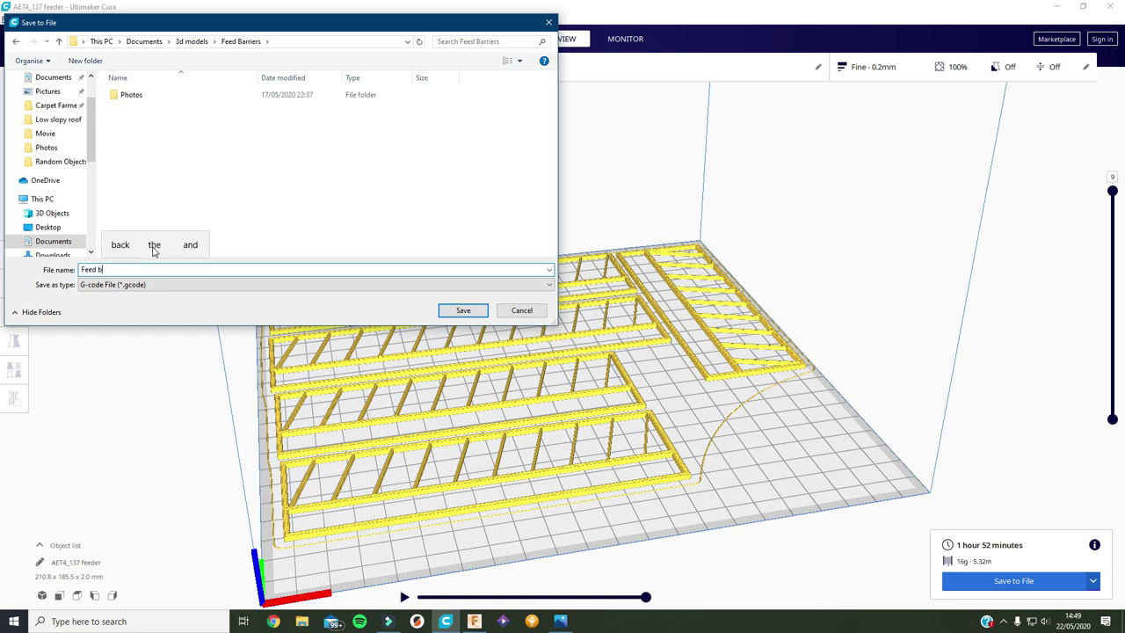
{"action": "type", "text": "arriers"}
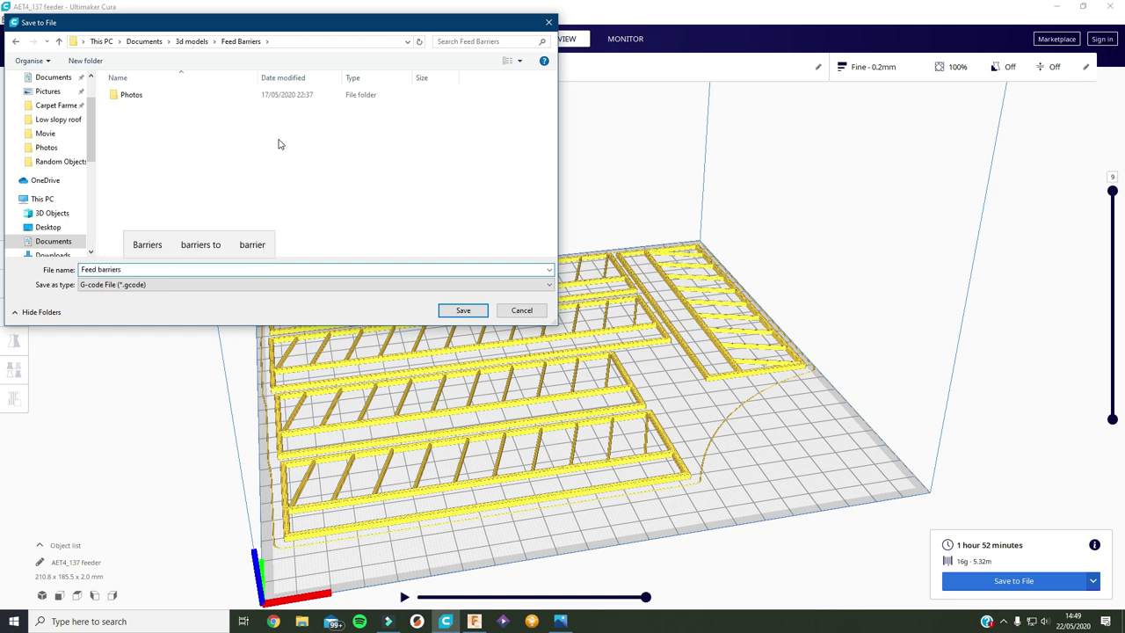
{"action": "left_click", "coordinate": [464, 310]}
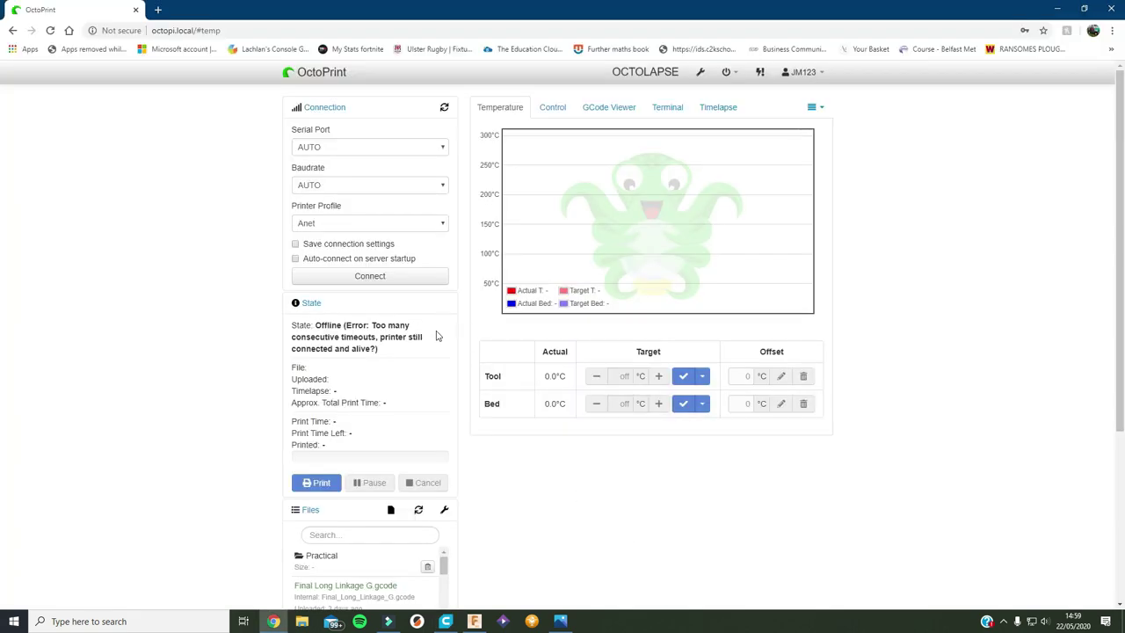
Step: Connect OctoPrint to the printer and upload Feed barriers.gcode from the Feed Barriers folder
{"action": "left_click", "coordinate": [434, 280]}
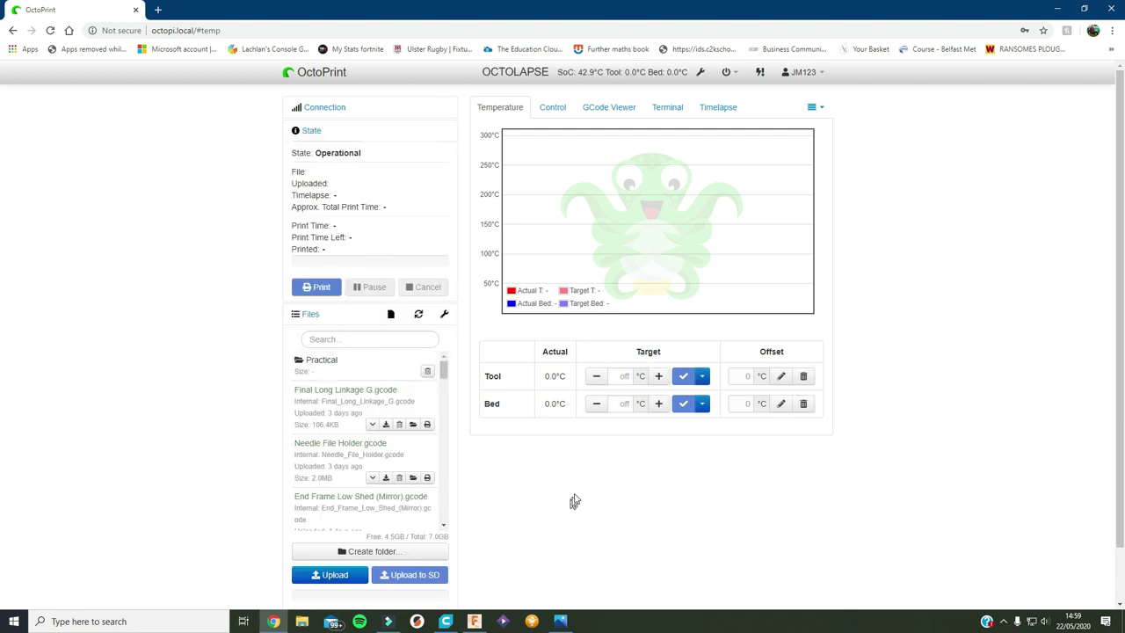
{"action": "left_click", "coordinate": [329, 577]}
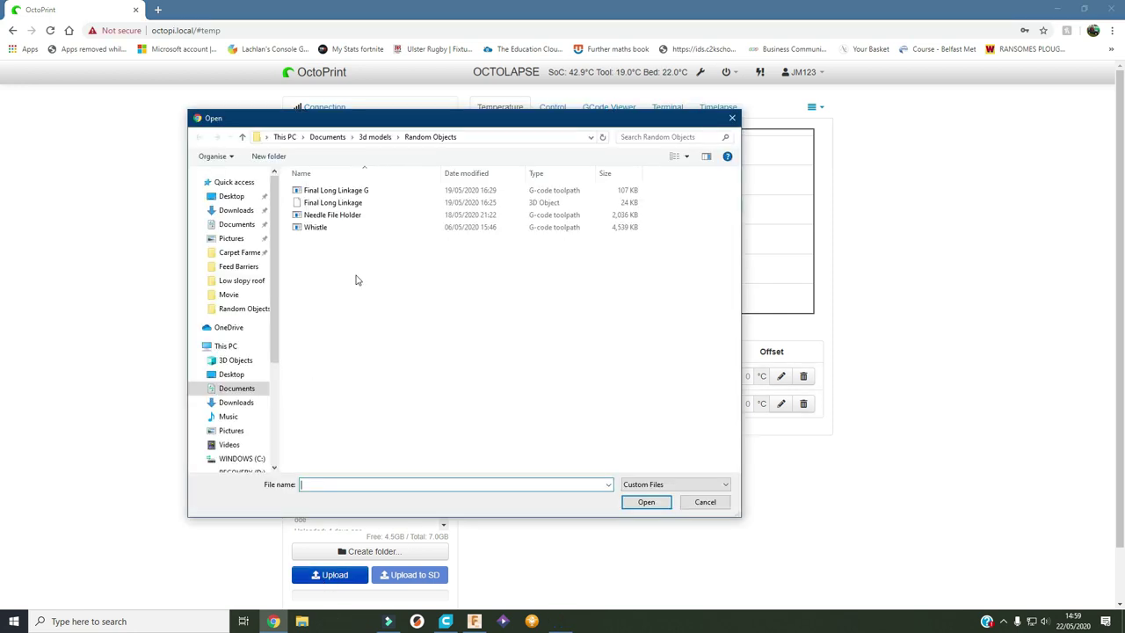
{"action": "left_click", "coordinate": [374, 138]}
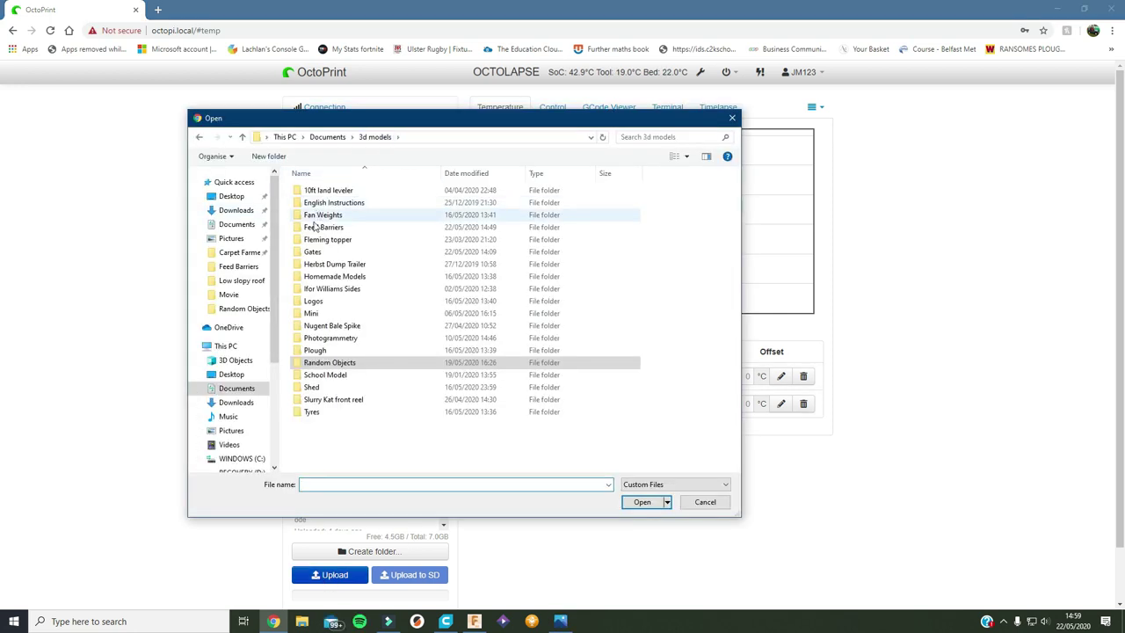
{"action": "double_click", "coordinate": [321, 229]}
{"action": "left_click", "coordinate": [321, 239]}
{"action": "left_click", "coordinate": [640, 501]}
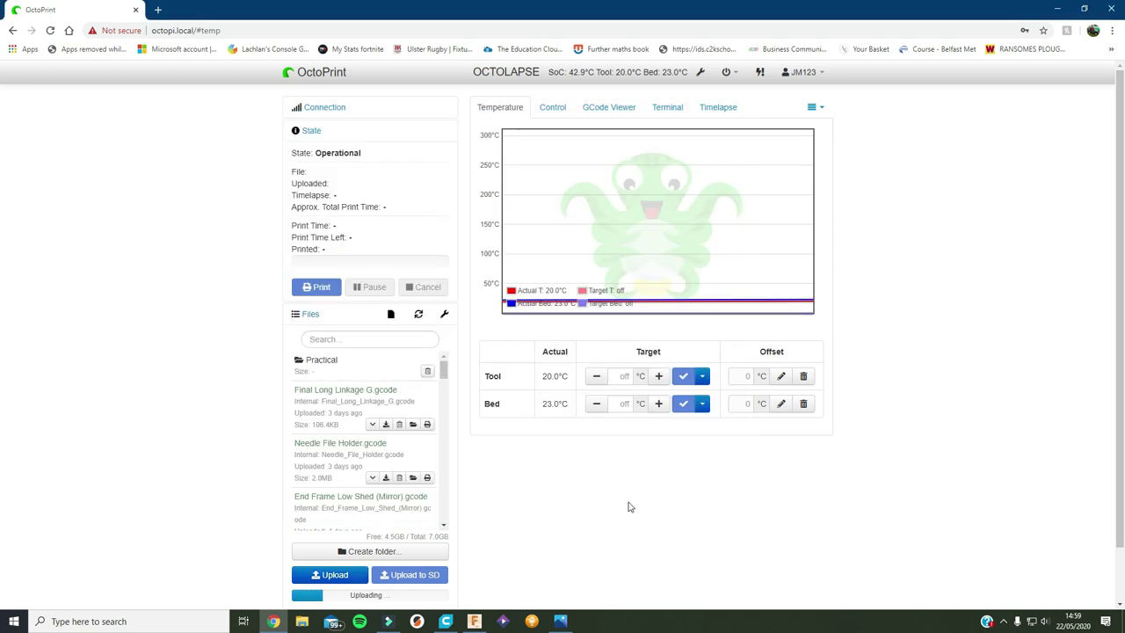
Step: Load Feed barriers.gcode as the selected print file
{"action": "scroll", "coordinate": [575, 527], "scroll_direction": "down", "scroll_amount": 1}
{"action": "scroll", "coordinate": [533, 562], "scroll_direction": "up", "scroll_amount": 1}
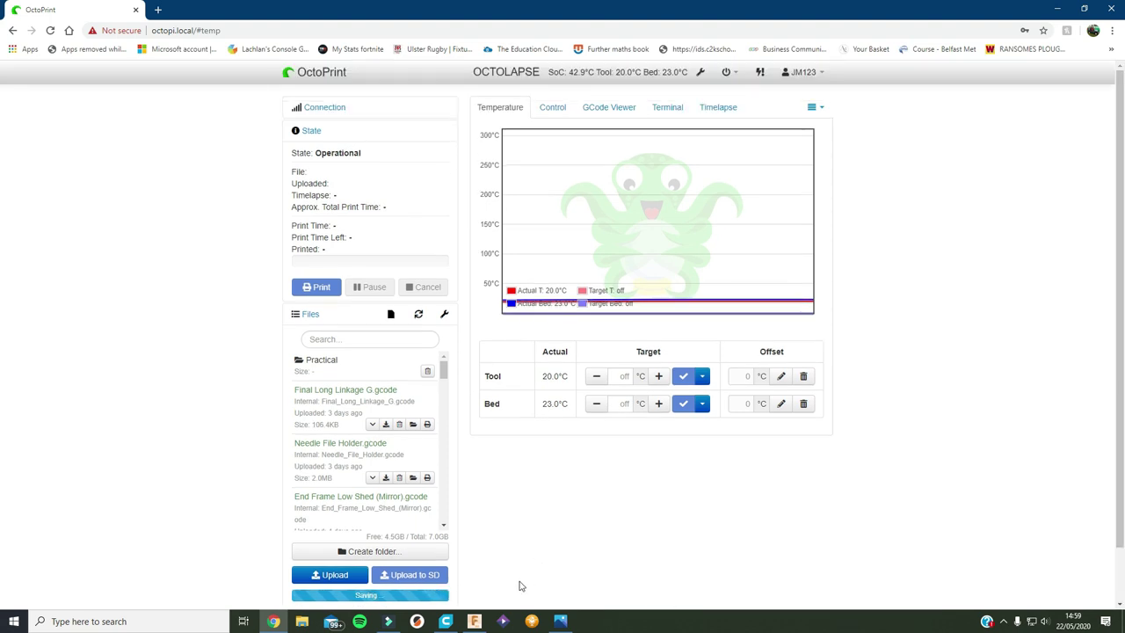
{"action": "scroll", "coordinate": [523, 576], "scroll_direction": "down", "scroll_amount": 1}
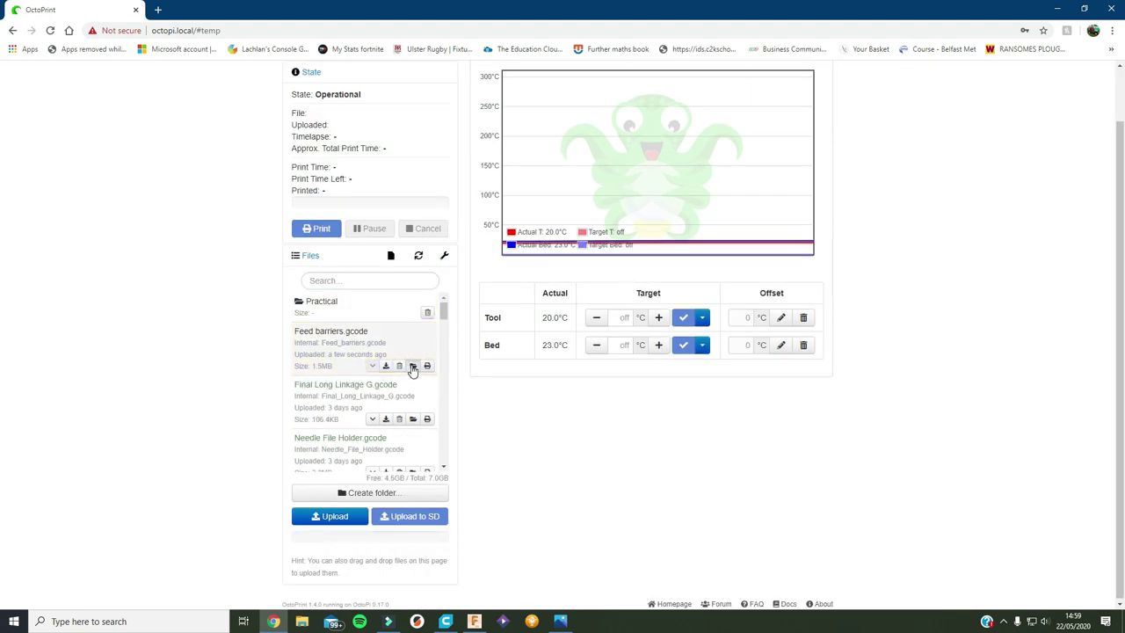
{"action": "left_click", "coordinate": [410, 369]}
{"action": "scroll", "coordinate": [377, 307], "scroll_direction": "up", "scroll_amount": 1}
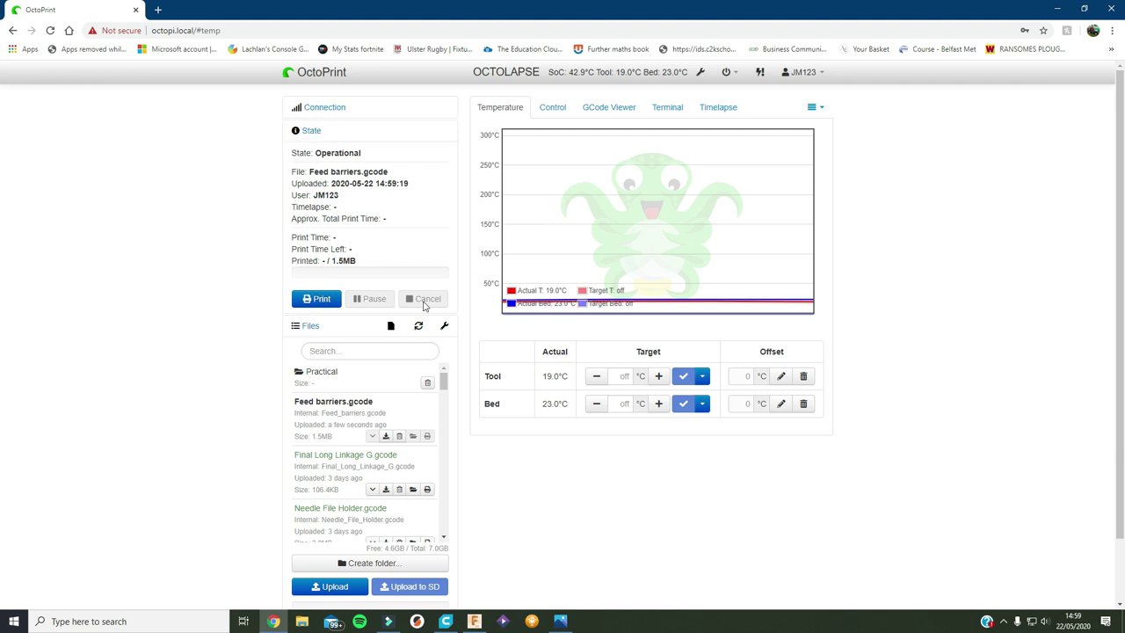
Step: Apply the PLA preset in OctoPrint: nozzle to 215 °C, bed to 60 °C; briefly check the connection details
{"action": "left_click", "coordinate": [701, 376]}
{"action": "left_click", "coordinate": [712, 438]}
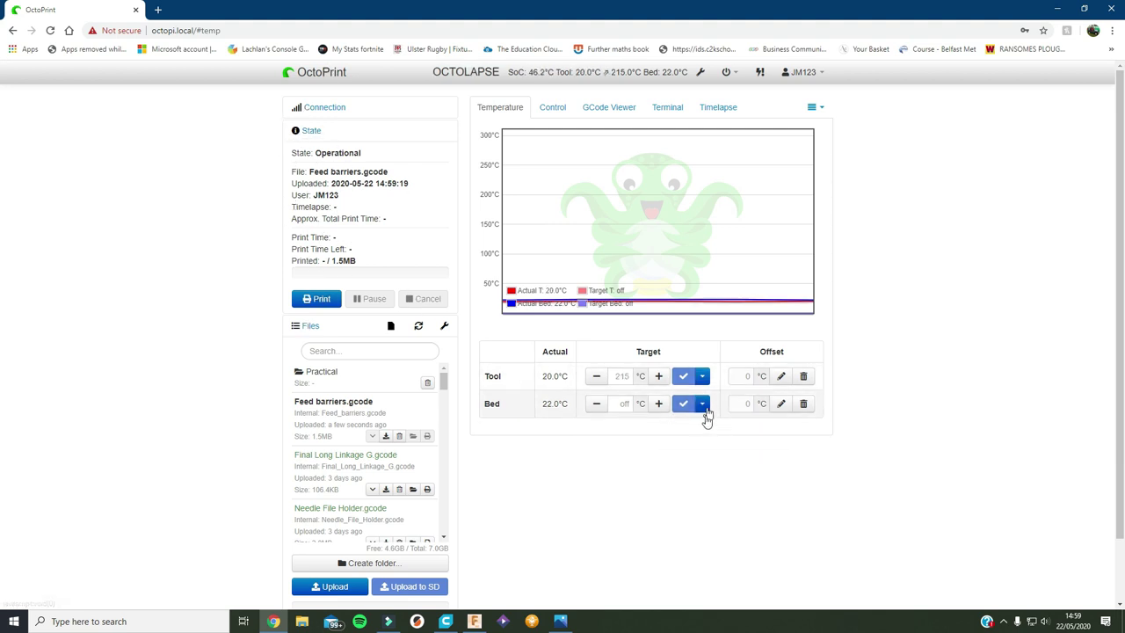
{"action": "left_click", "coordinate": [701, 403]}
{"action": "left_click", "coordinate": [710, 465]}
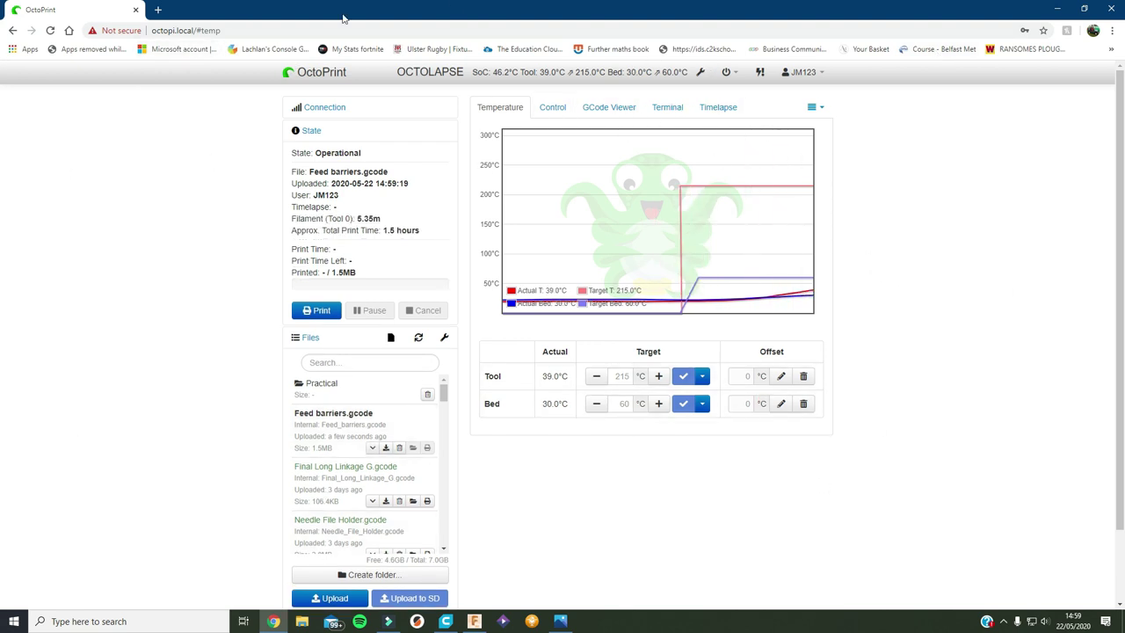
{"action": "left_click", "coordinate": [325, 108]}
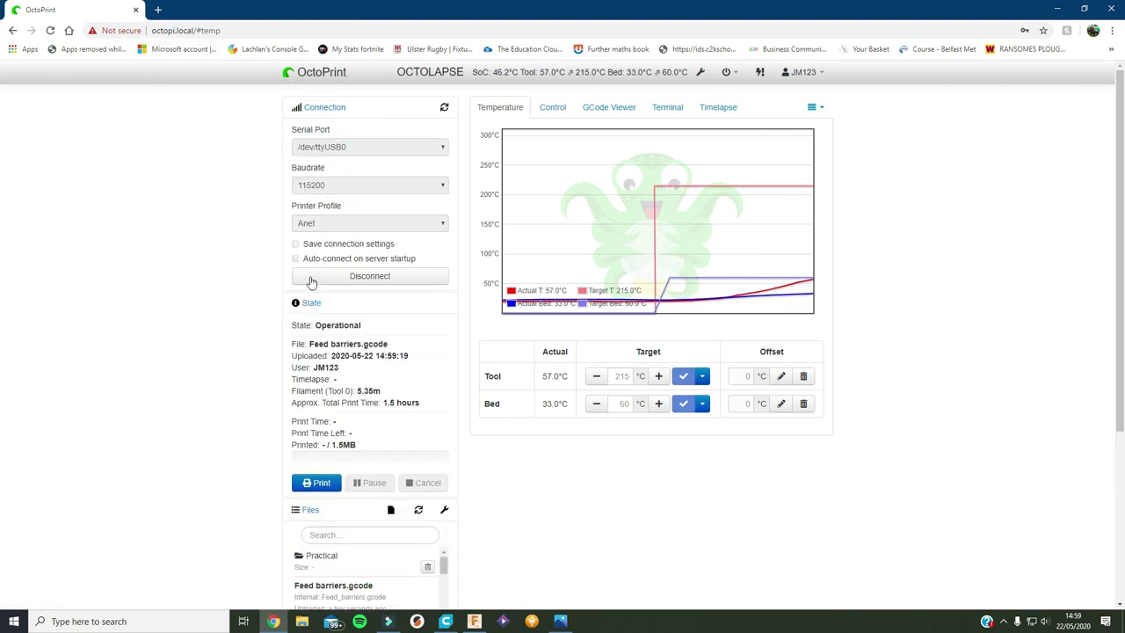
{"action": "left_click", "coordinate": [322, 108]}
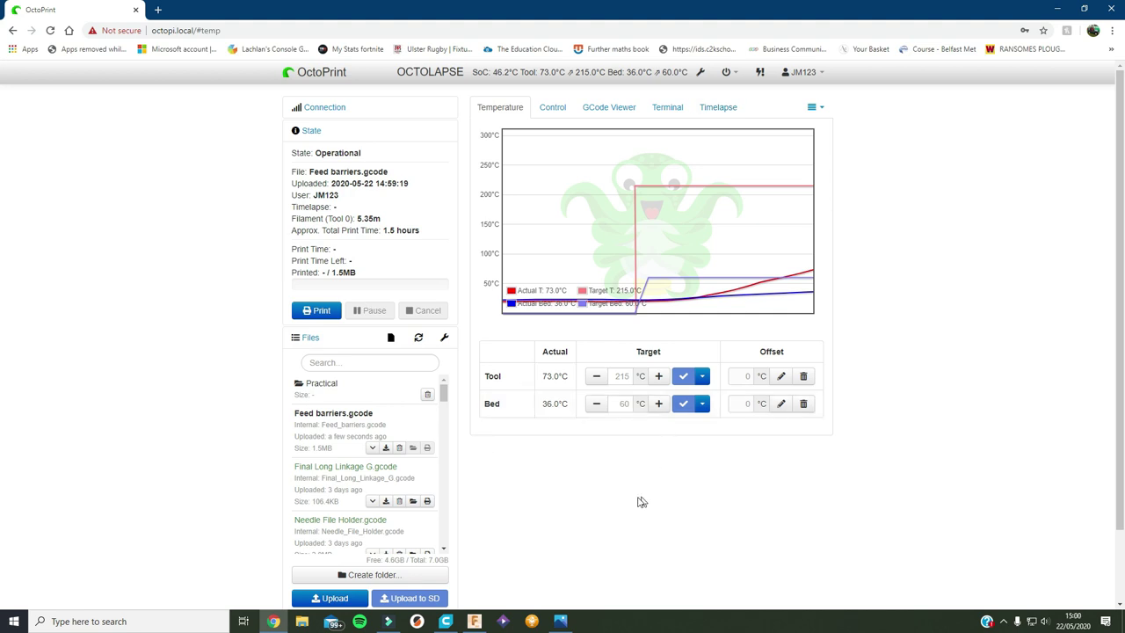
{"action": "left_click", "coordinate": [559, 109]}
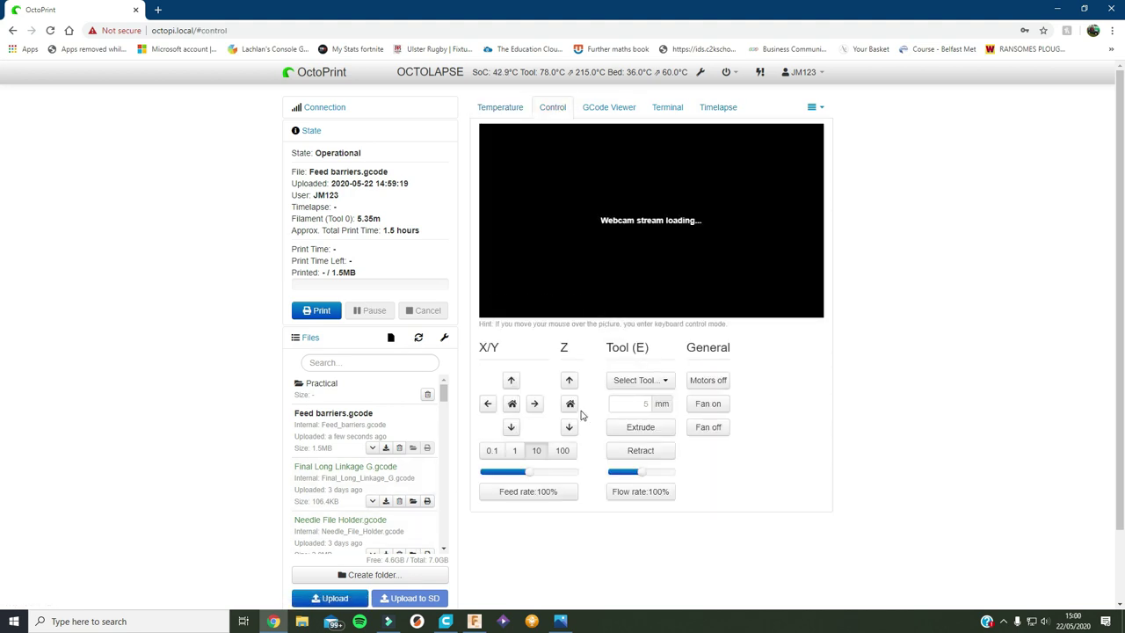